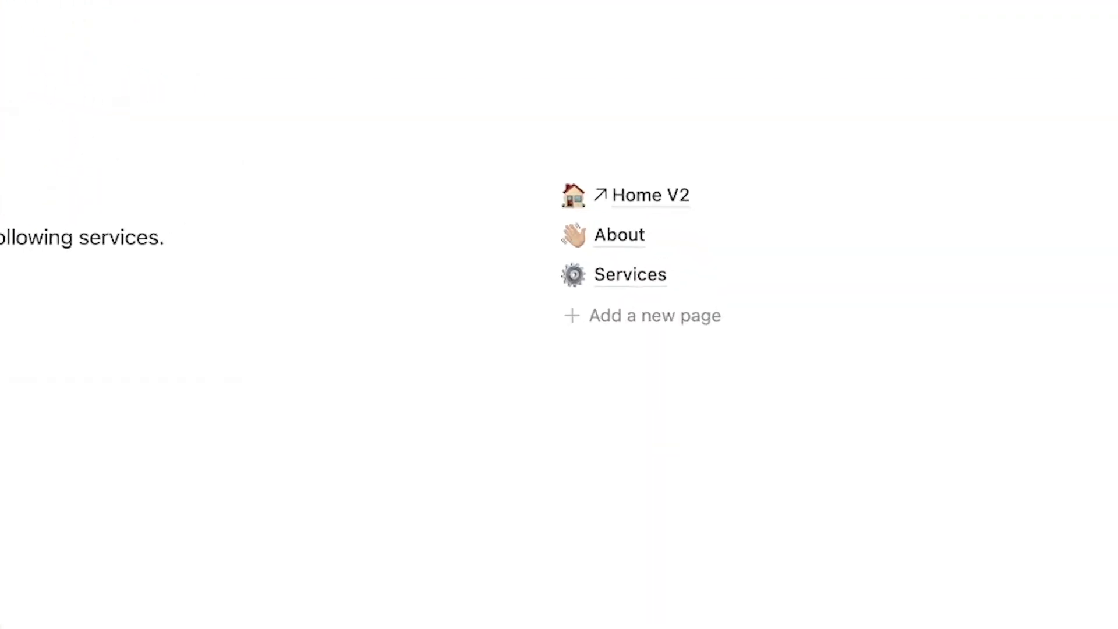
Delete the period at the end of the services sentence
{"action": "key", "text": "BackSpace"}
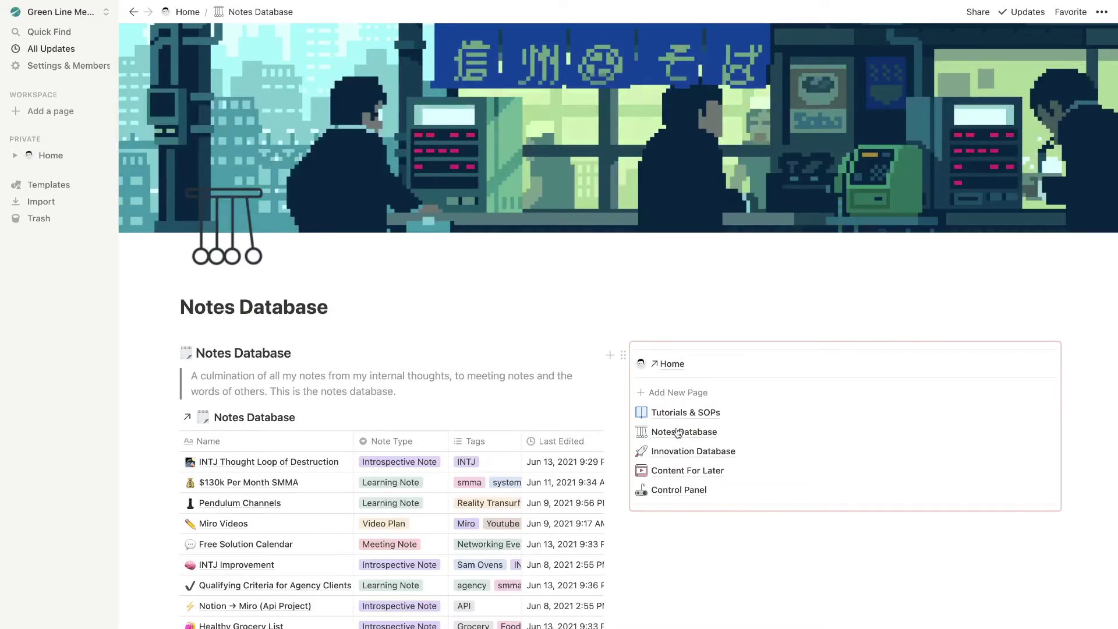
{"action": "left_click", "coordinate": [679, 452]}
{"action": "left_click", "coordinate": [679, 470]}
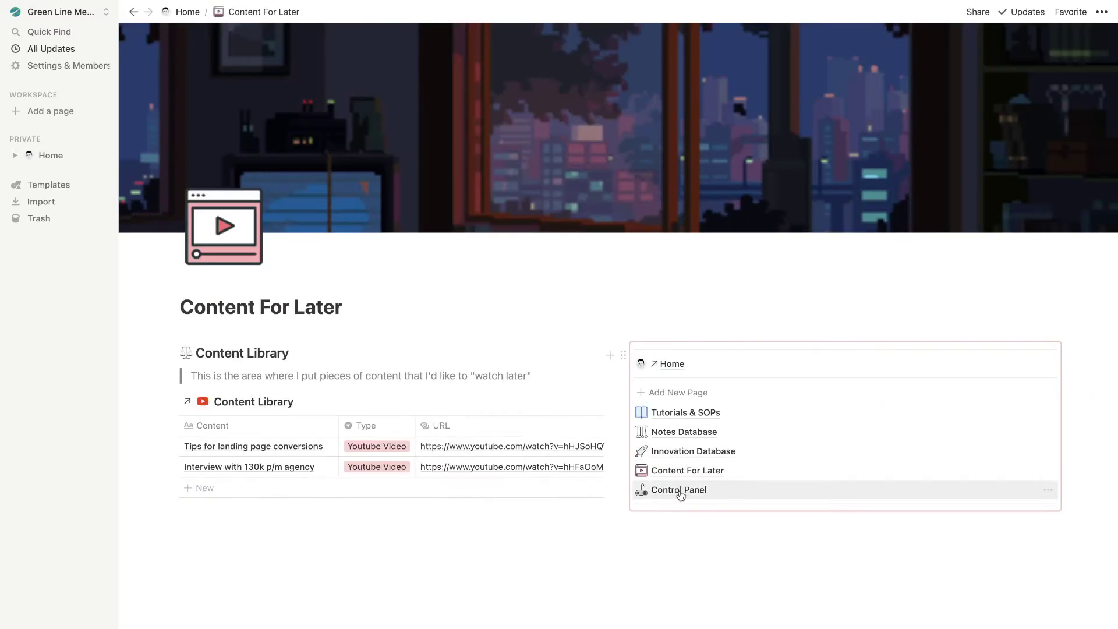
{"action": "left_click", "coordinate": [679, 490]}
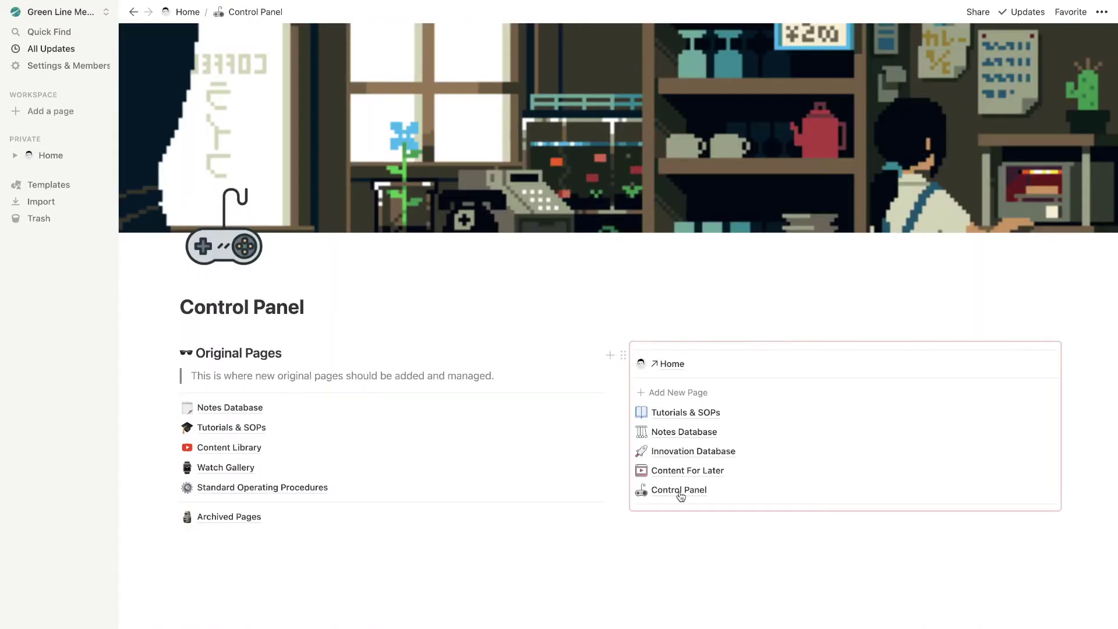
{"action": "left_click", "coordinate": [675, 363]}
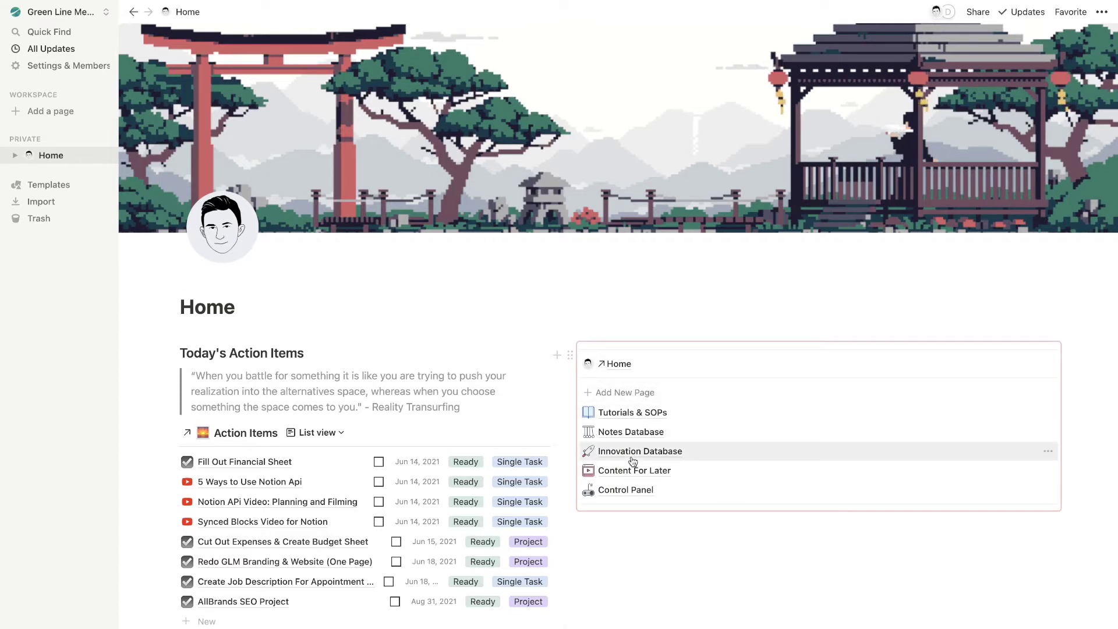
Add a new page to the synced navigation panel and title it 'Tutorial'
{"action": "left_click", "coordinate": [620, 394]}
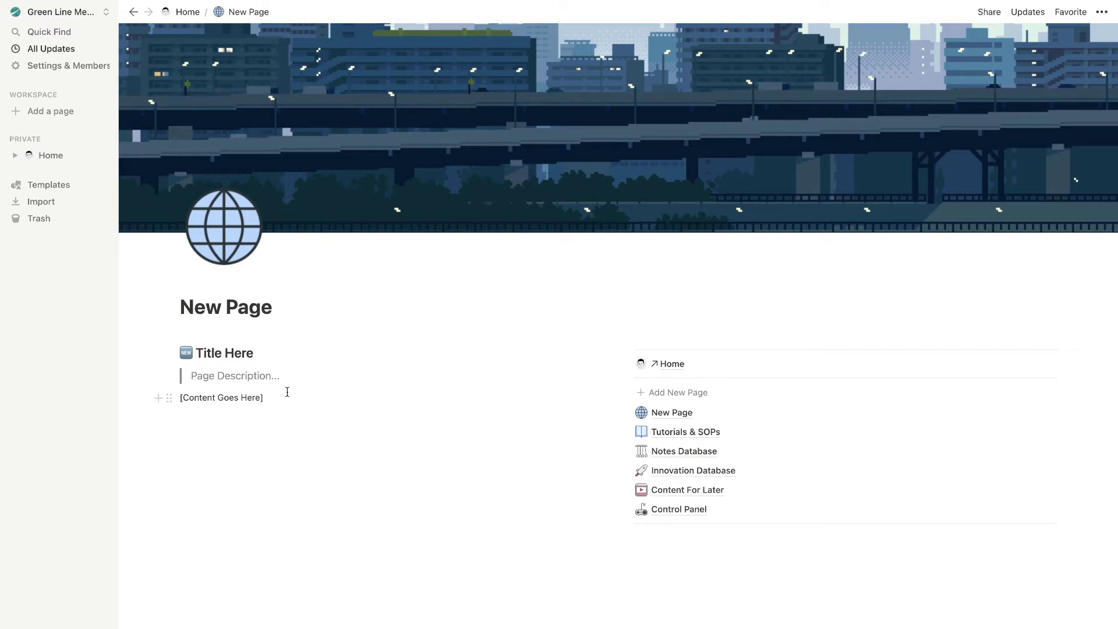
{"action": "left_click_drag", "start_coordinate": [259, 355], "coordinate": [197, 357]}
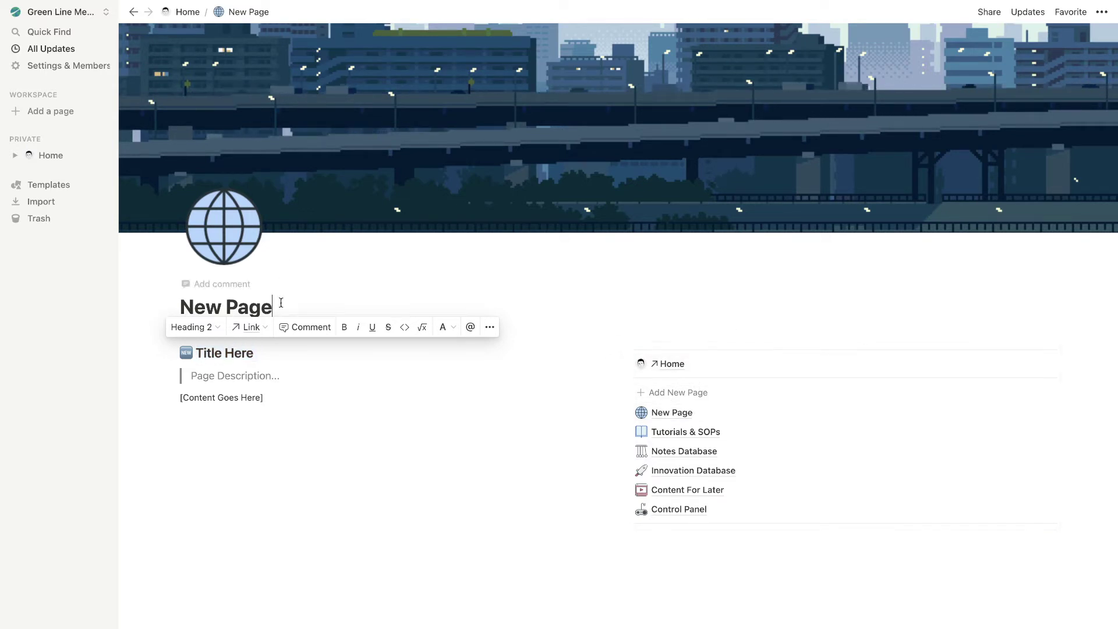
{"action": "left_click_drag", "start_coordinate": [275, 307], "coordinate": [174, 303]}
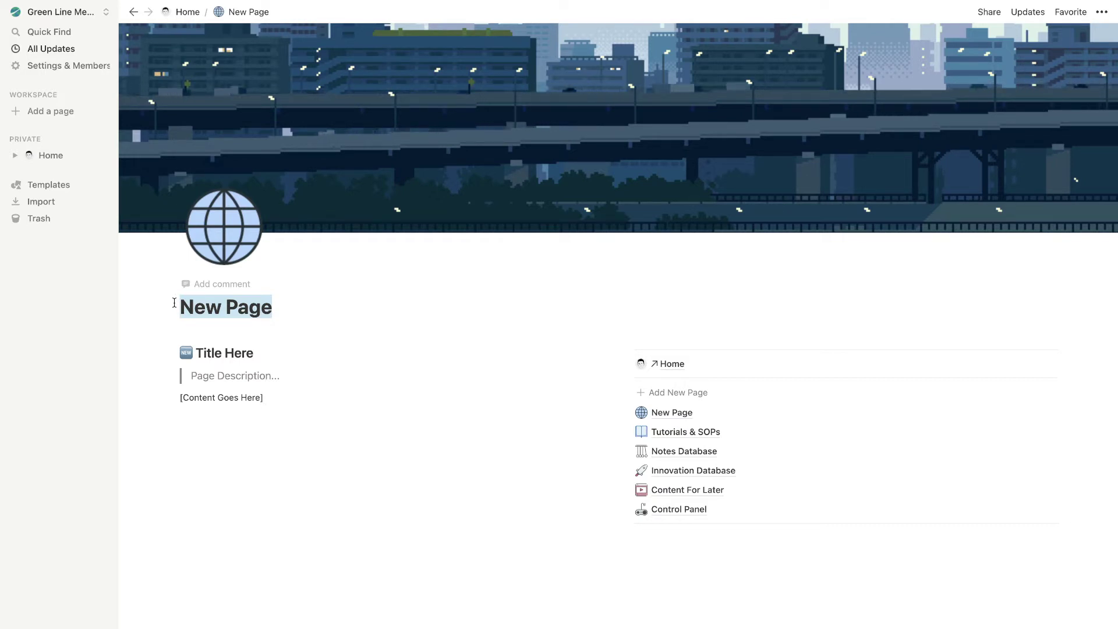
{"action": "key", "text": "BackSpace"}
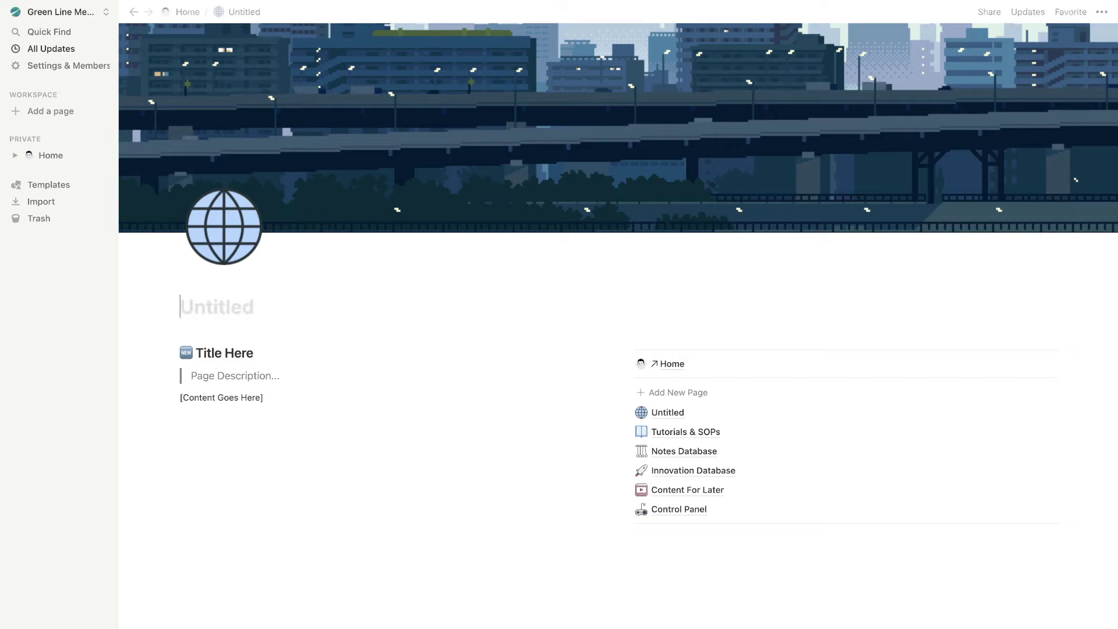
{"action": "type", "text": "Tutorial"}
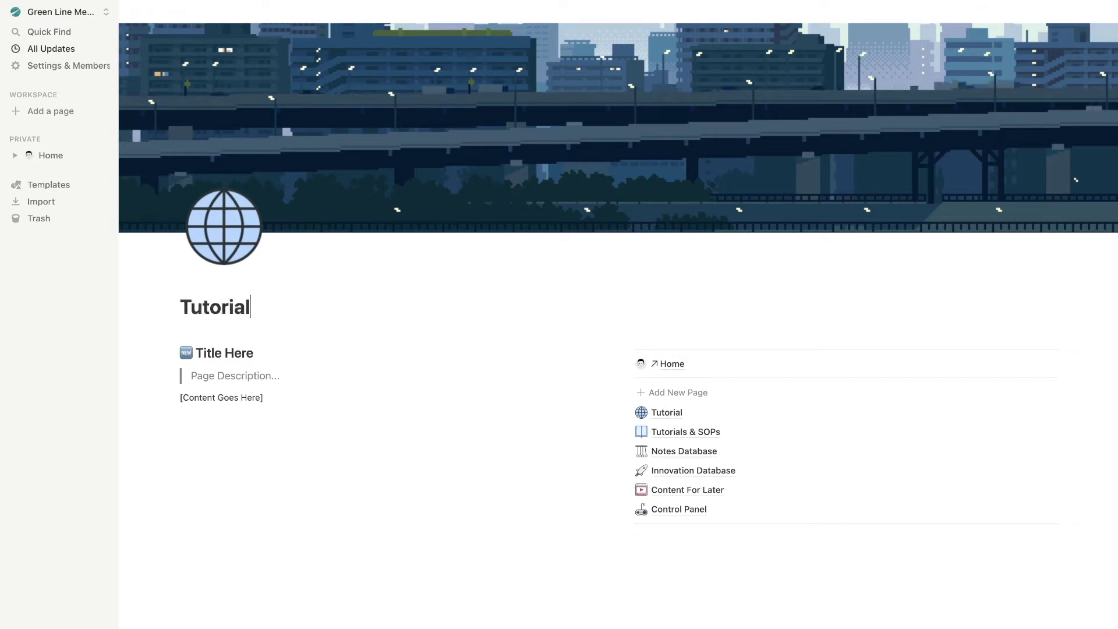
Give the Tutorial page the ⚖️ scales emoji as its icon
{"action": "left_click", "coordinate": [225, 247]}
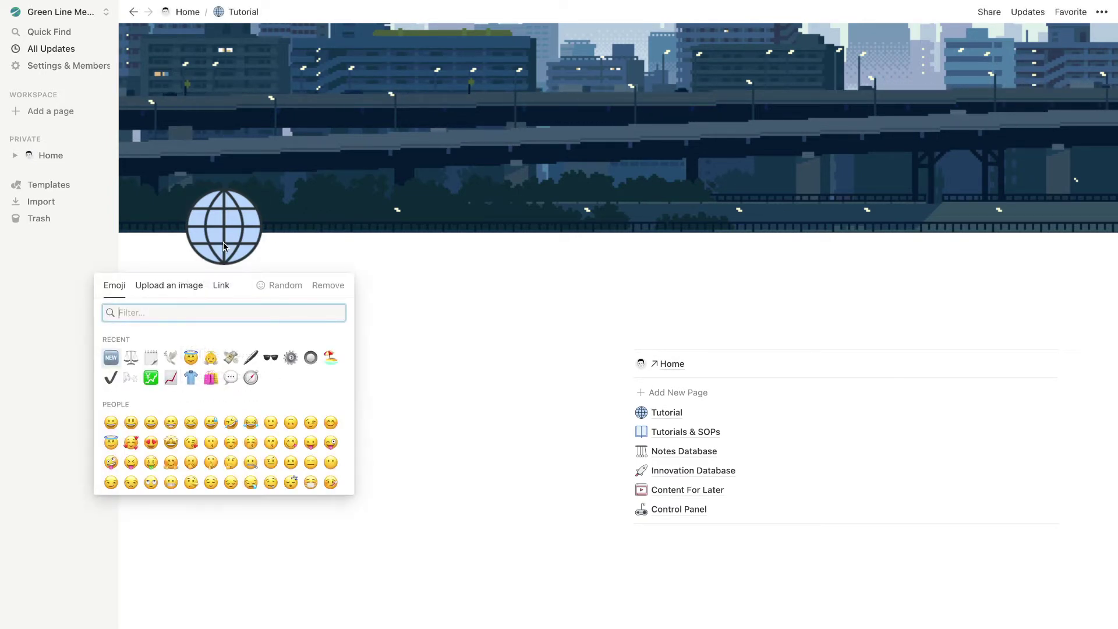
{"action": "left_click", "coordinate": [129, 354]}
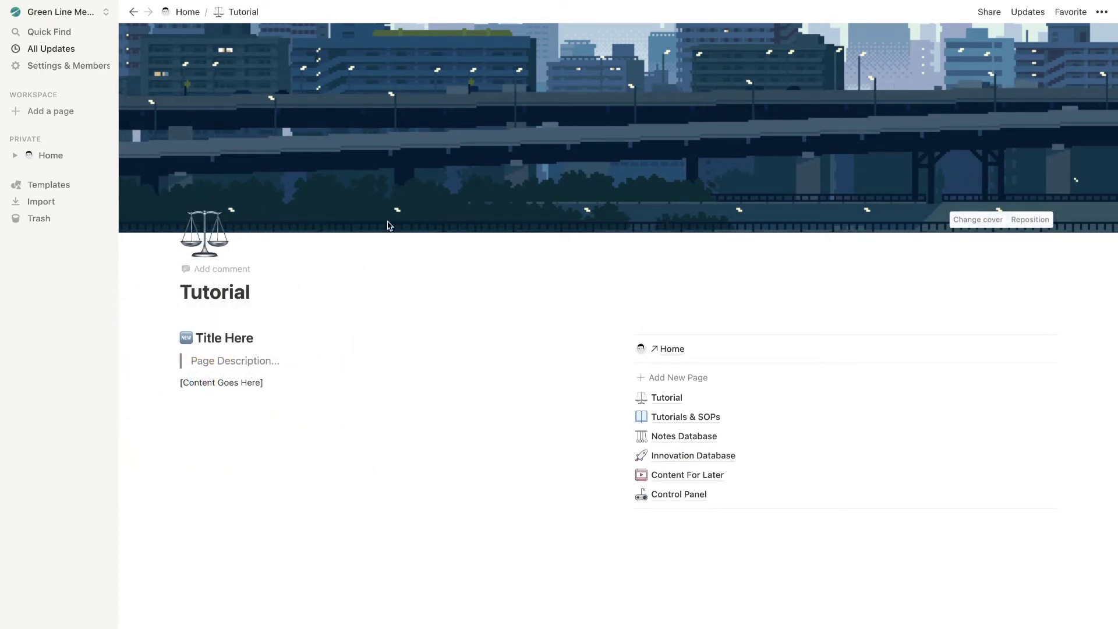
{"action": "left_click_drag", "start_coordinate": [180, 338], "coordinate": [256, 339]}
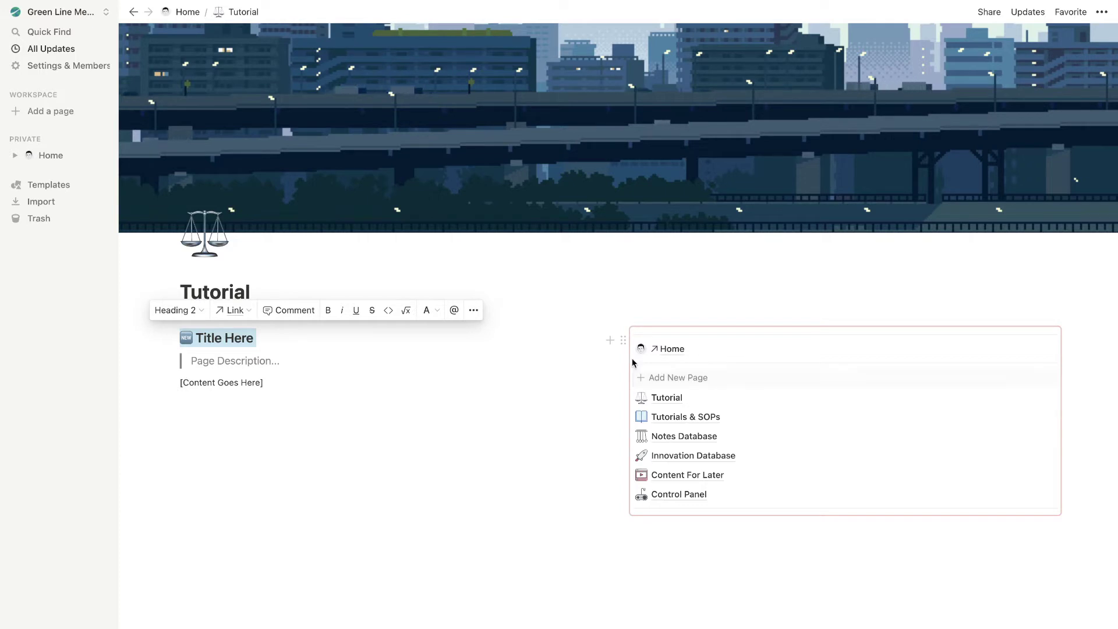
{"action": "left_click", "coordinate": [579, 372]}
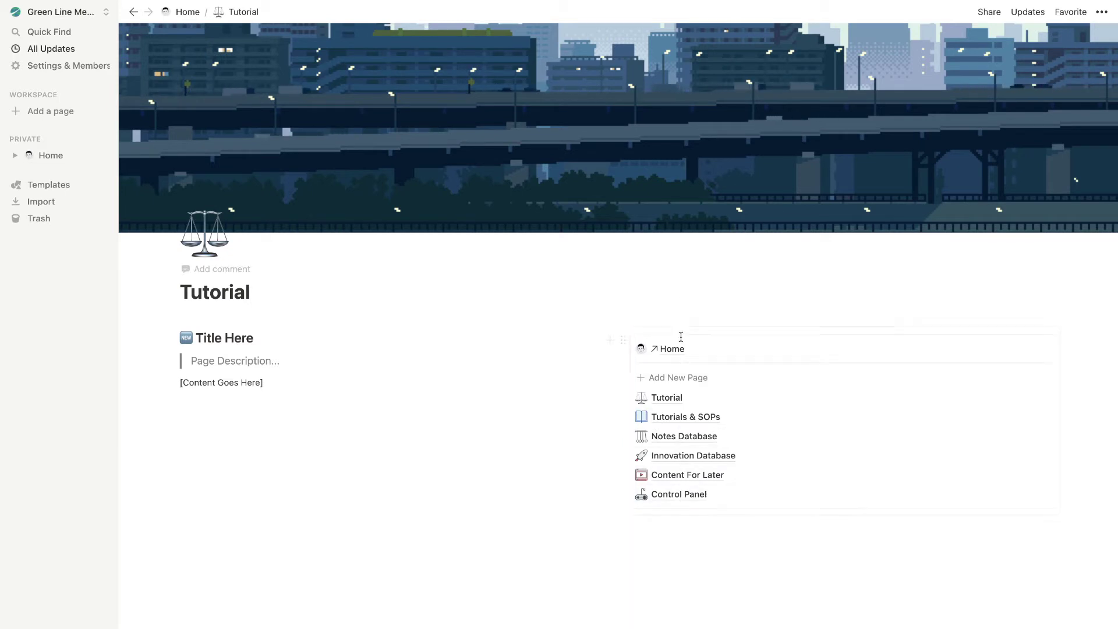
Create a private page 'Synced Blocks' with the chains emoji icon, starting empty without a template
{"action": "left_click", "coordinate": [102, 143]}
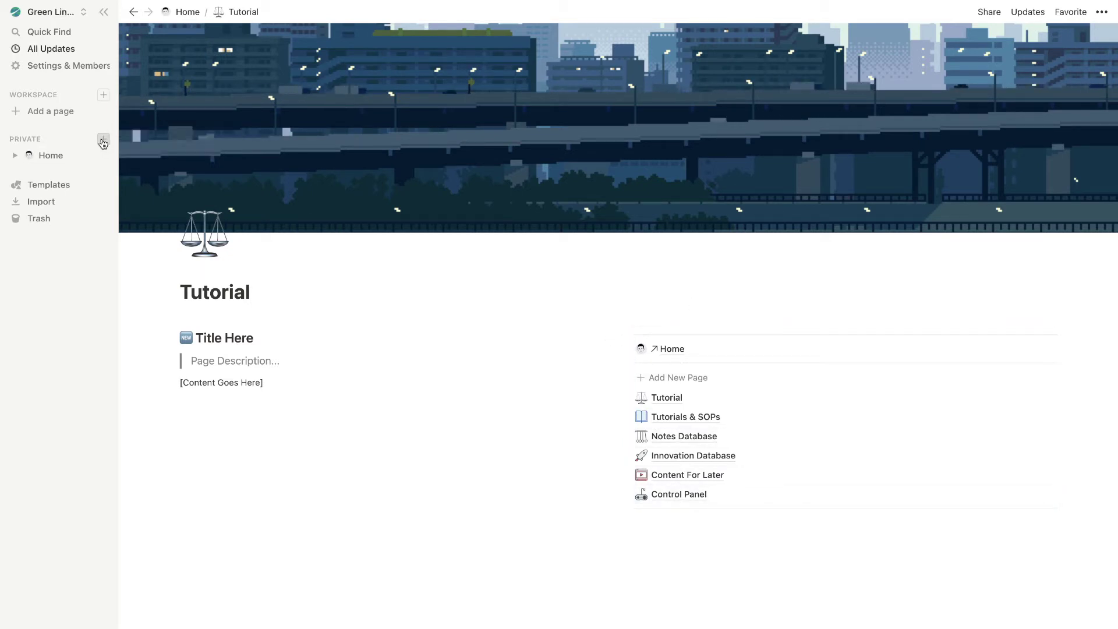
{"action": "type", "text": "Synced Blocks"}
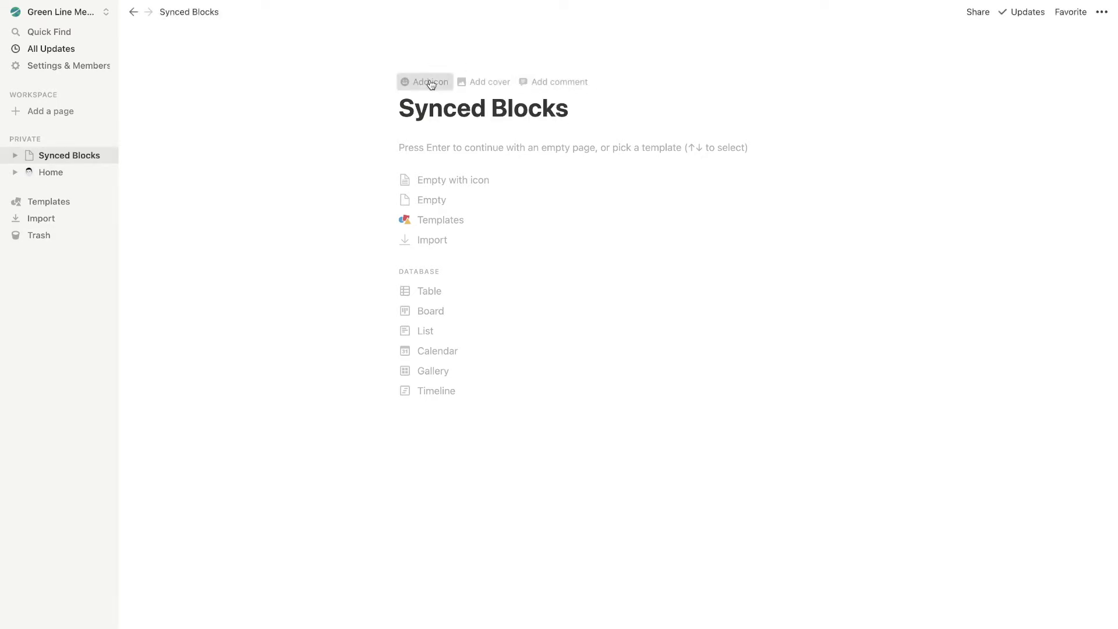
{"action": "left_click", "coordinate": [430, 83]}
{"action": "left_click", "coordinate": [426, 112]}
{"action": "type", "text": "synced"}
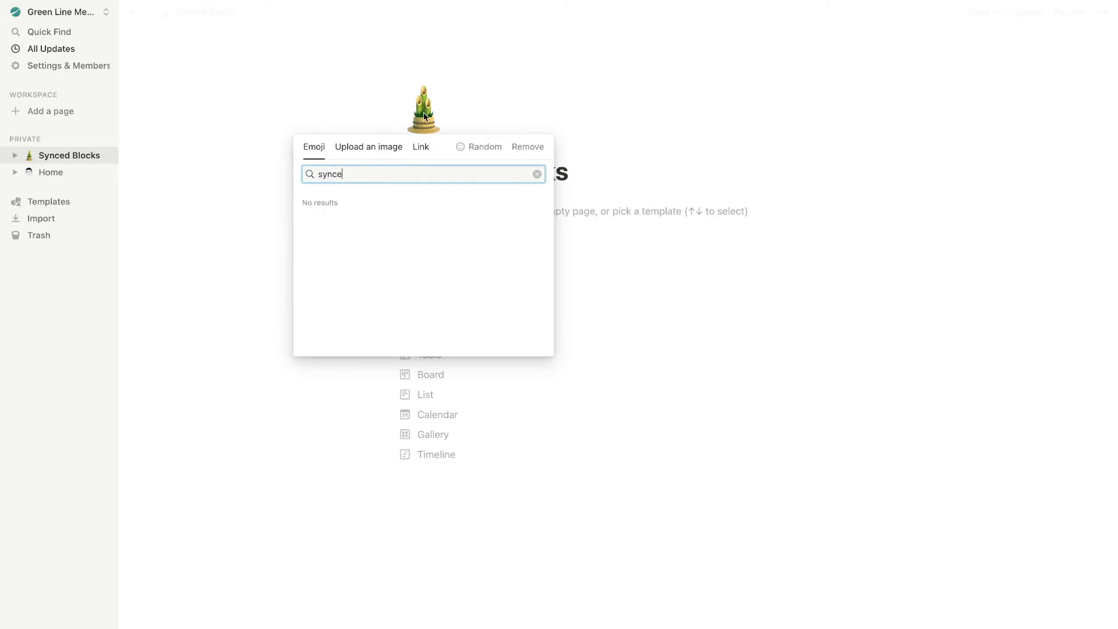
{"action": "key", "text": "BackSpace"}
{"action": "key", "text": "BackSpace"}
{"action": "key", "text": "BackSpace"}
{"action": "key", "text": "BackSpace"}
{"action": "key", "text": "BackSpace"}
{"action": "key", "text": "BackSpace"}
{"action": "type", "text": "chains"}
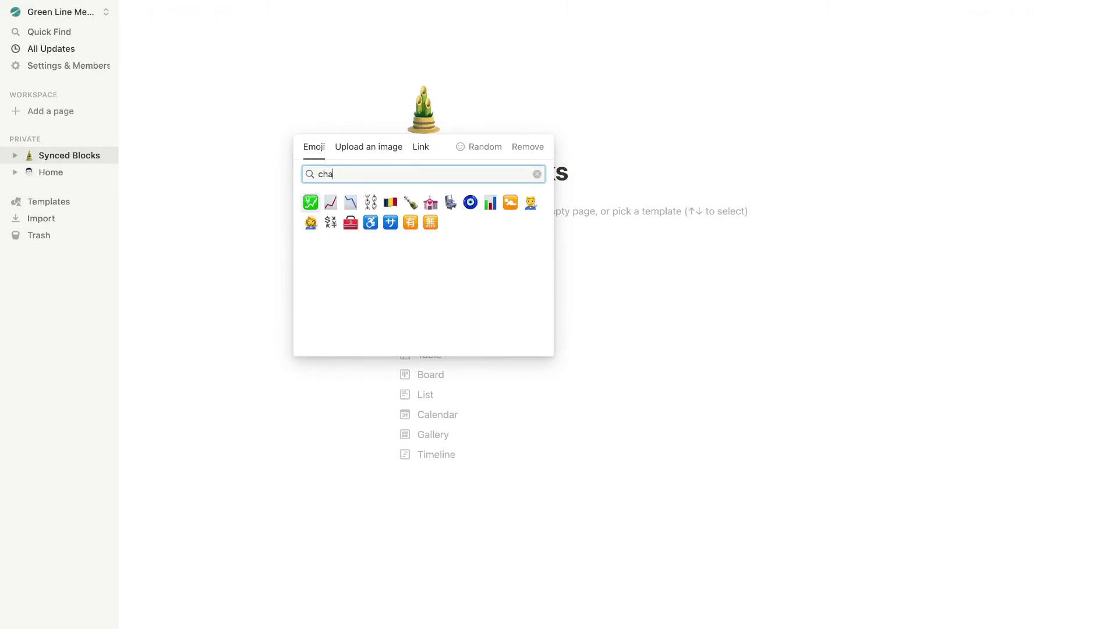
{"action": "left_click", "coordinate": [311, 200]}
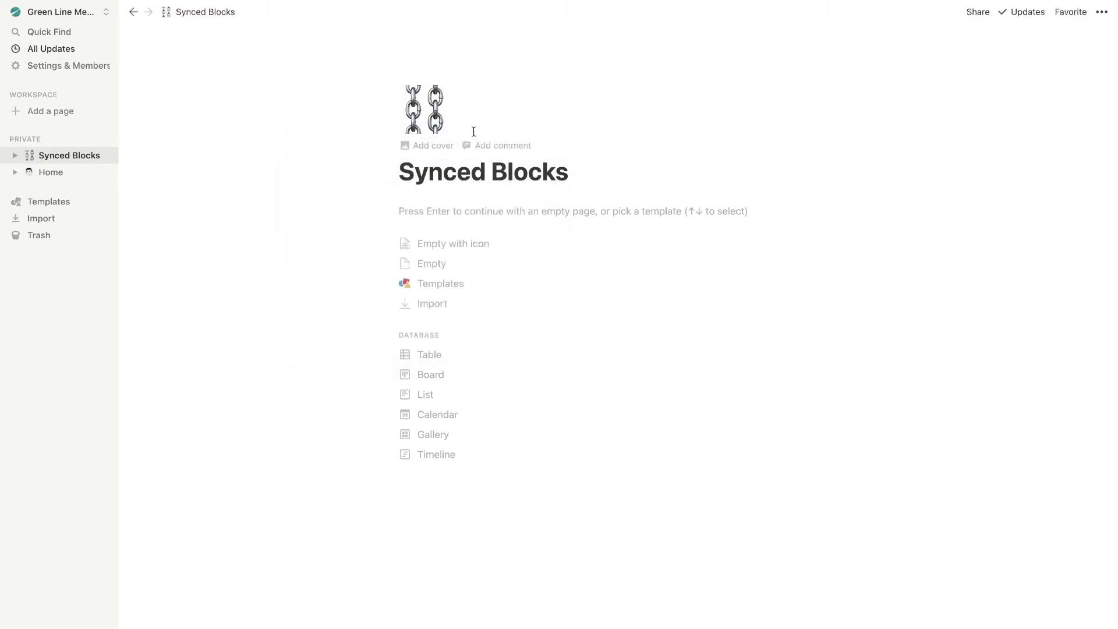
{"action": "key", "text": "Return"}
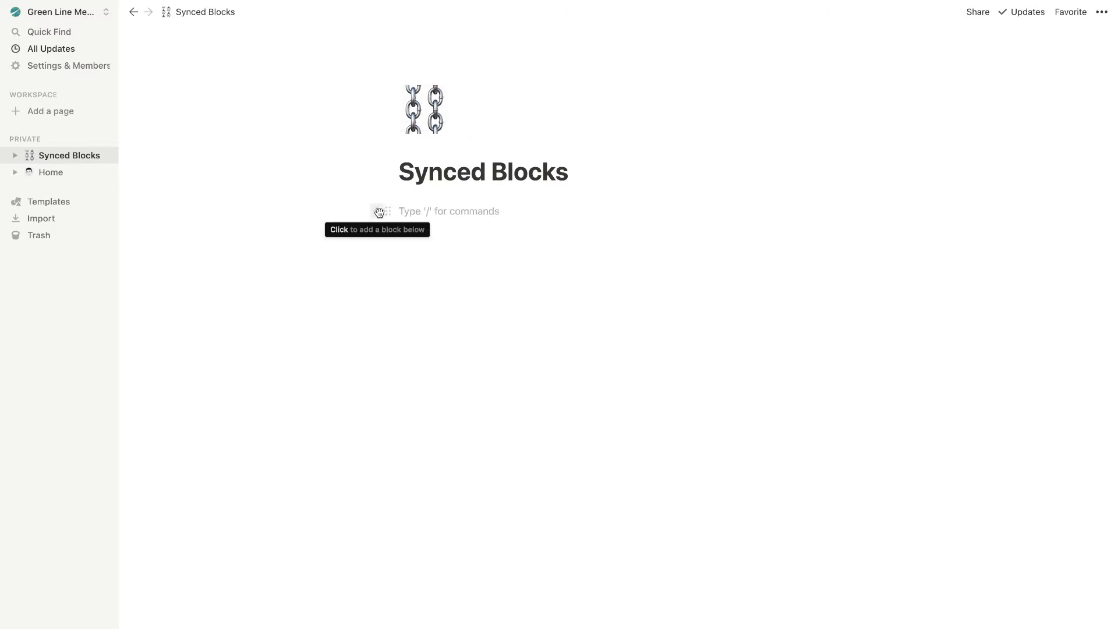
Insert an empty synced block on the Synced Blocks page using /syn
{"action": "left_click", "coordinate": [378, 212]}
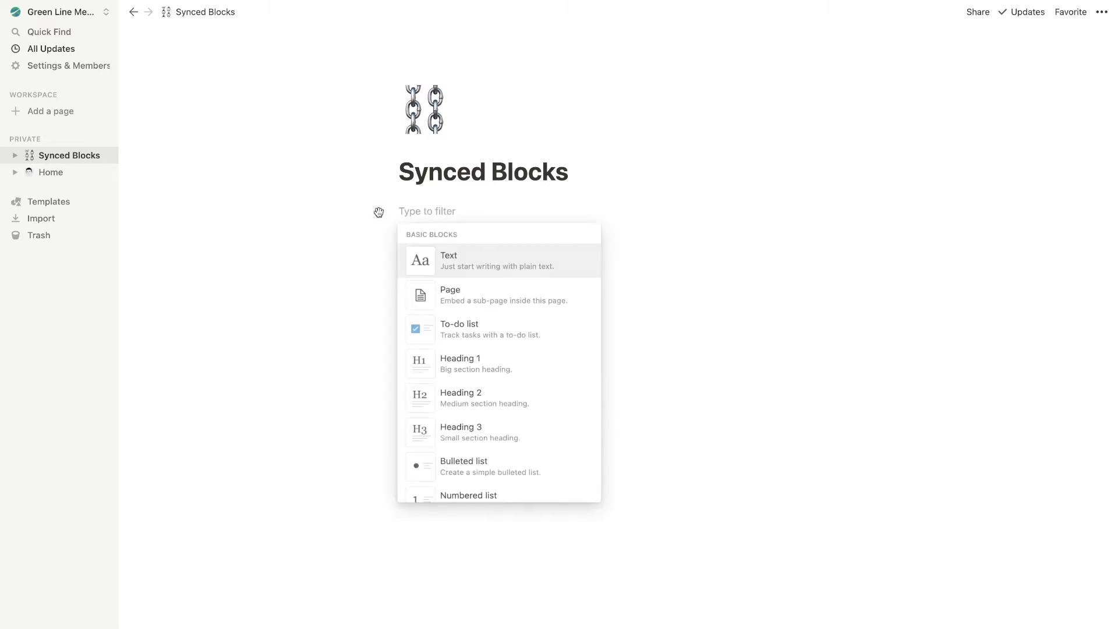
{"action": "scroll", "coordinate": [460, 316], "scroll_direction": "down", "scroll_amount": 8}
{"action": "scroll", "coordinate": [468, 317], "scroll_direction": "down", "scroll_amount": 10}
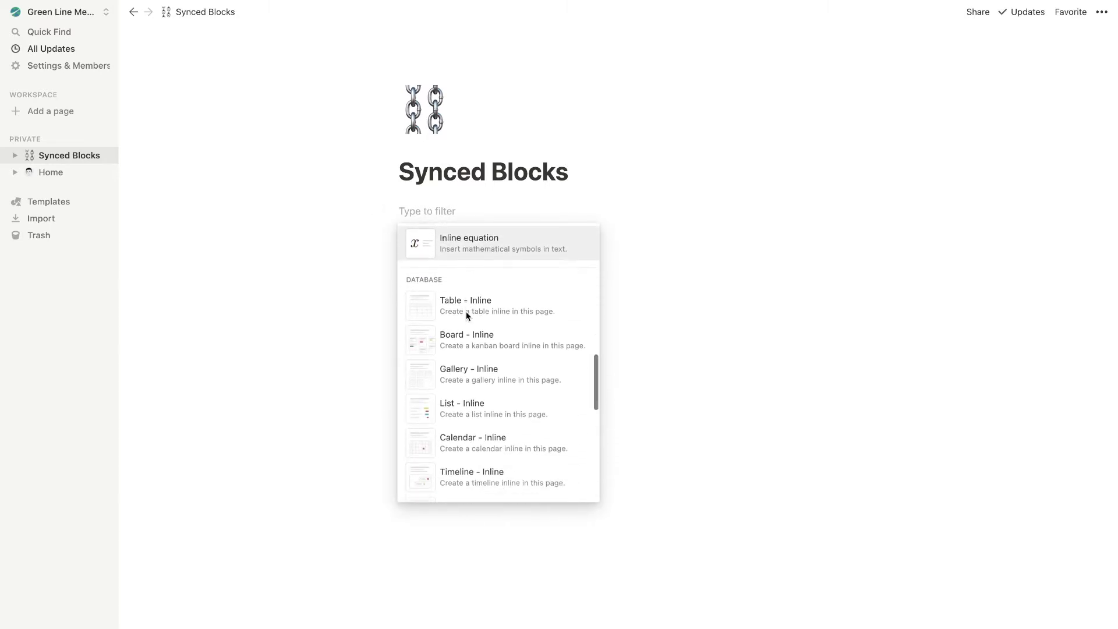
{"action": "scroll", "coordinate": [467, 317], "scroll_direction": "down", "scroll_amount": 8}
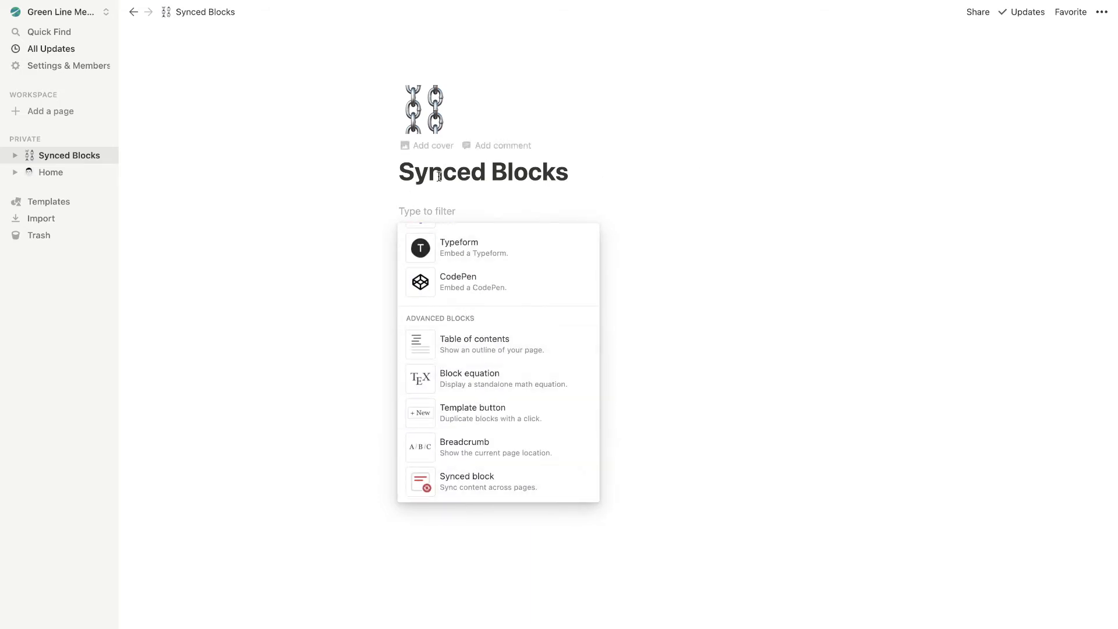
{"action": "left_click", "coordinate": [445, 204]}
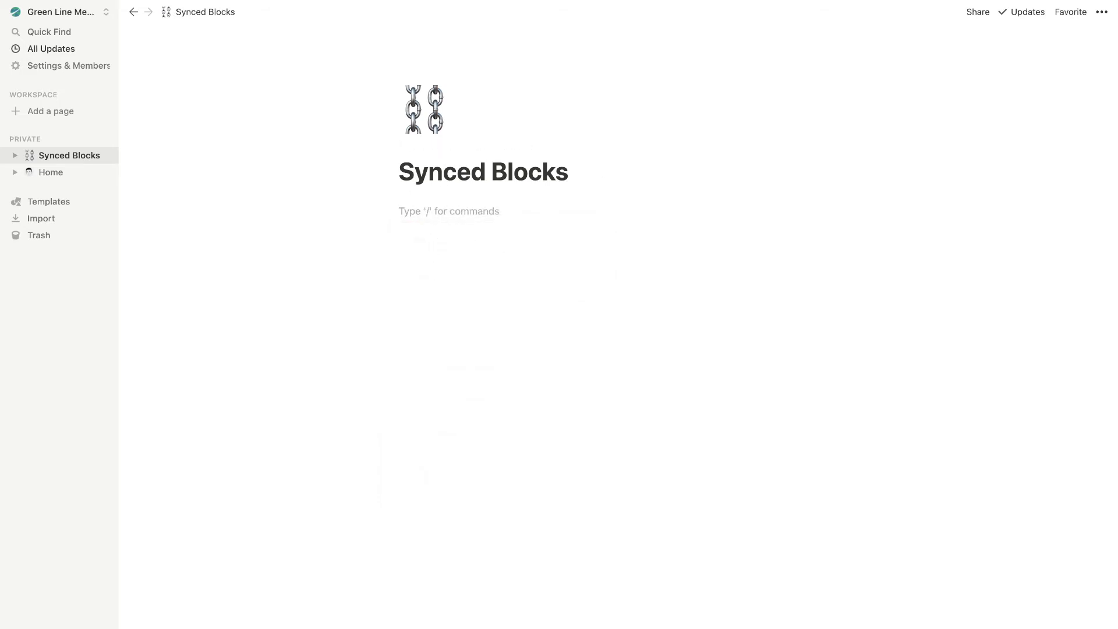
{"action": "type", "text": "/syn"}
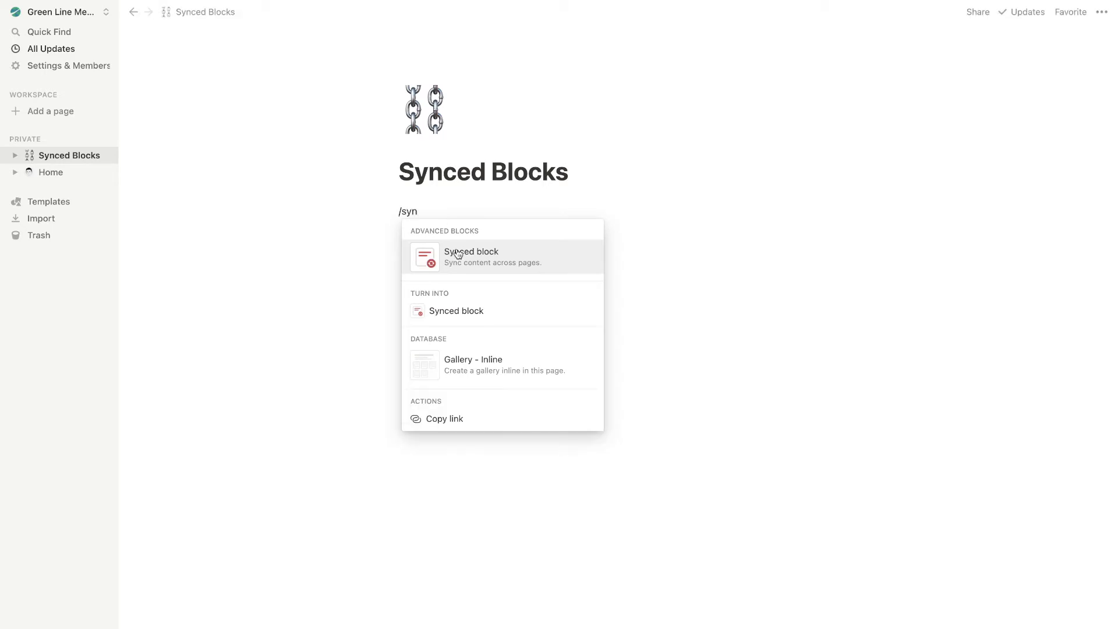
{"action": "mouse_move", "coordinate": [475, 256]}
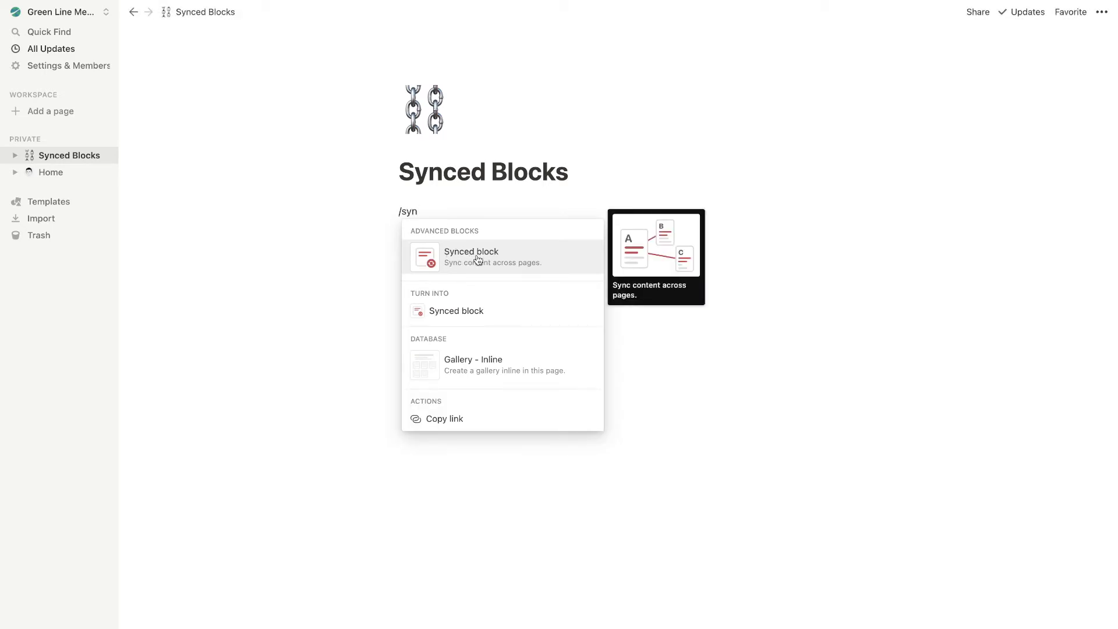
{"action": "left_click", "coordinate": [477, 259]}
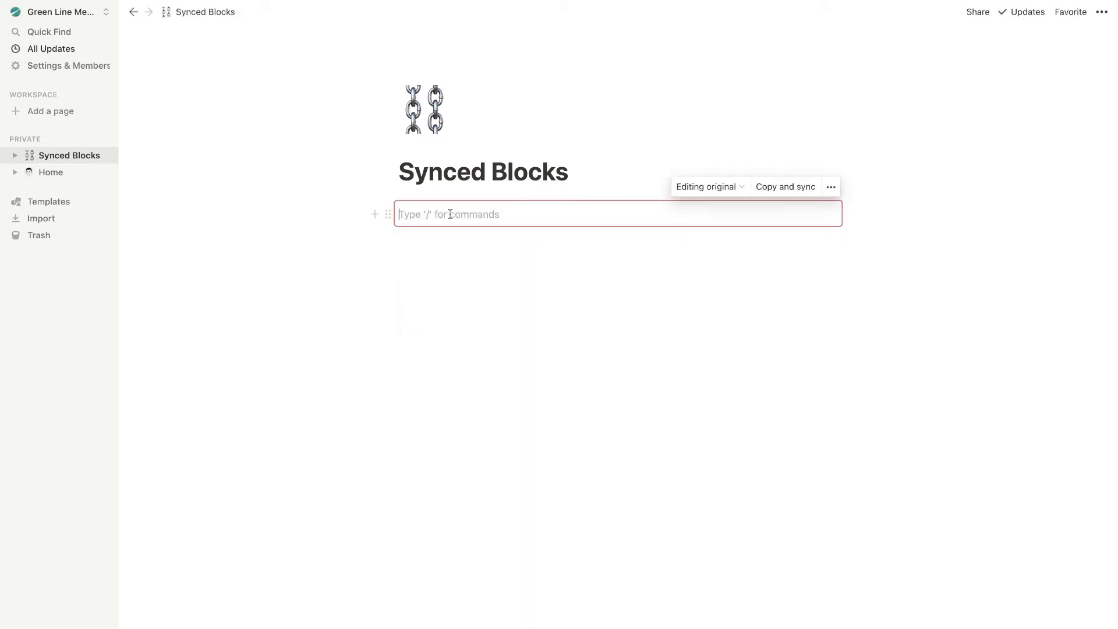
Undo an inserted table database and write 'Hello world!' in the synced block instead
{"action": "type", "text": "/"}
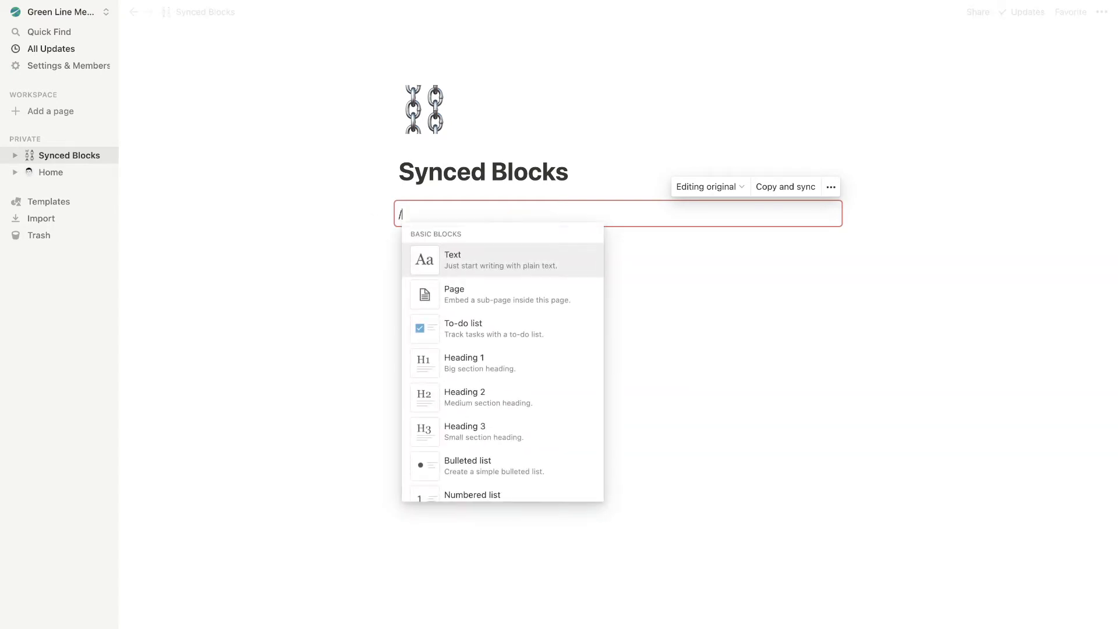
{"action": "scroll", "coordinate": [466, 291], "scroll_direction": "down", "scroll_amount": 10}
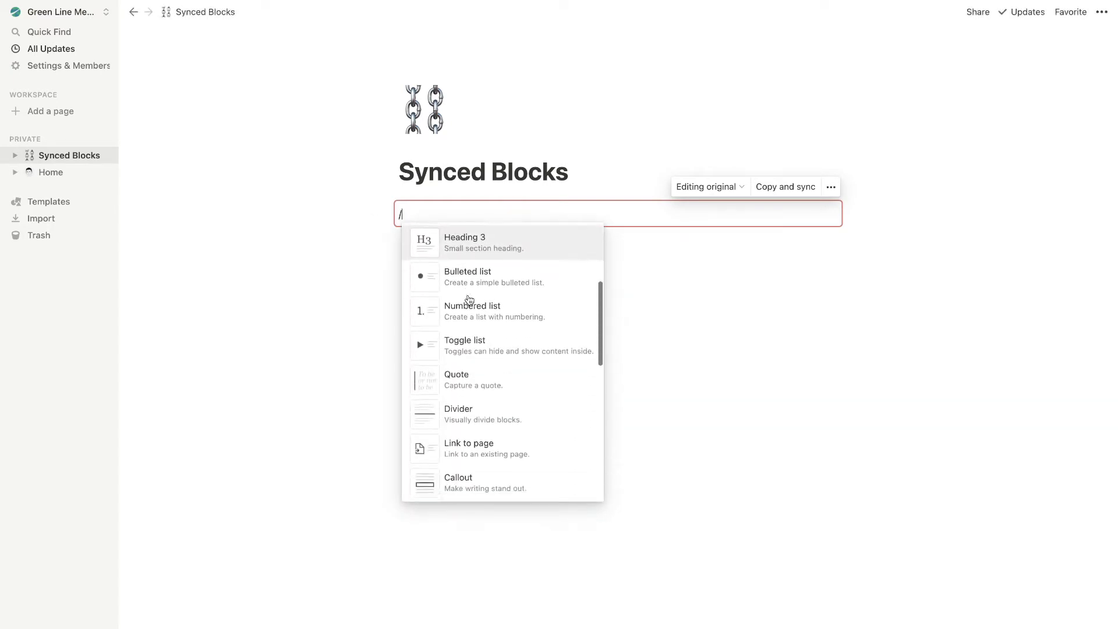
{"action": "scroll", "coordinate": [469, 300], "scroll_direction": "down", "scroll_amount": 6}
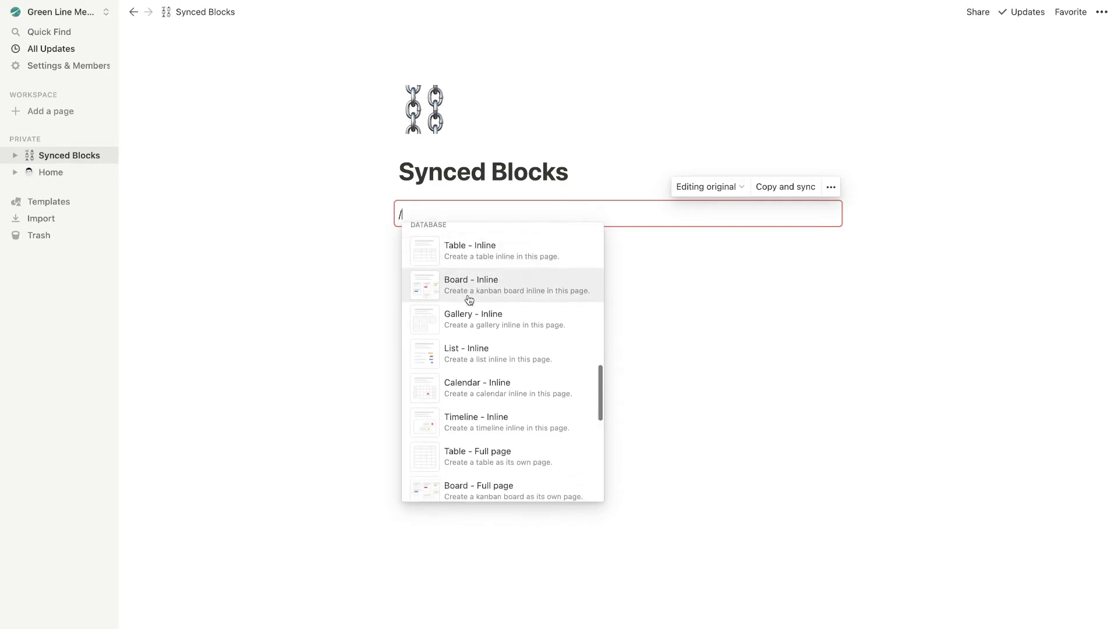
{"action": "left_click", "coordinate": [495, 274]}
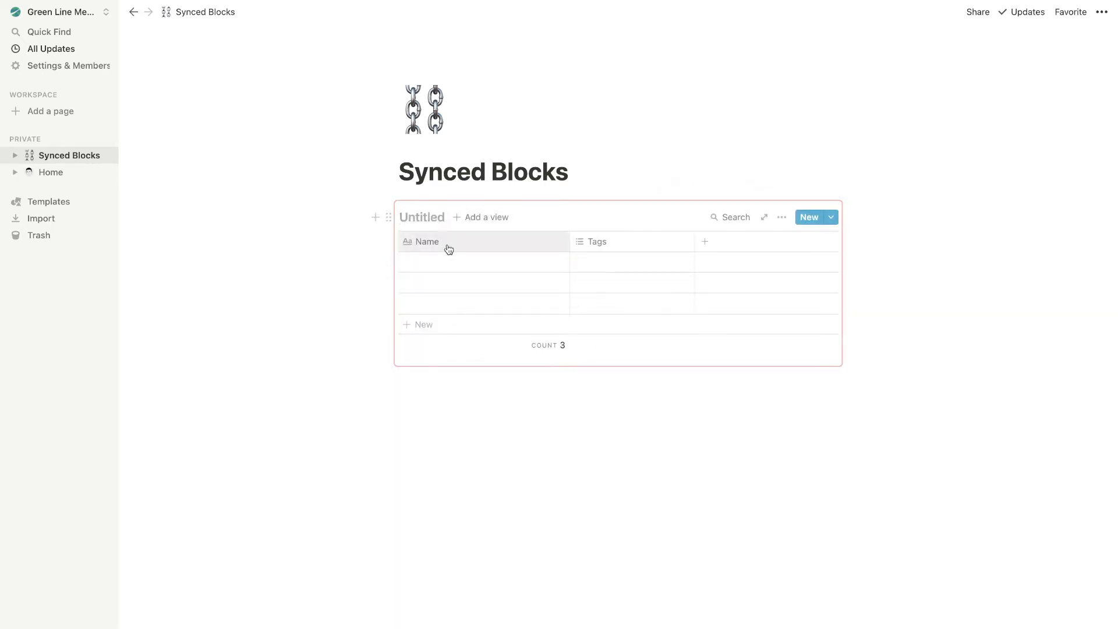
{"action": "key", "text": "ctrl+z"}
{"action": "type", "text": "Hello world!"}
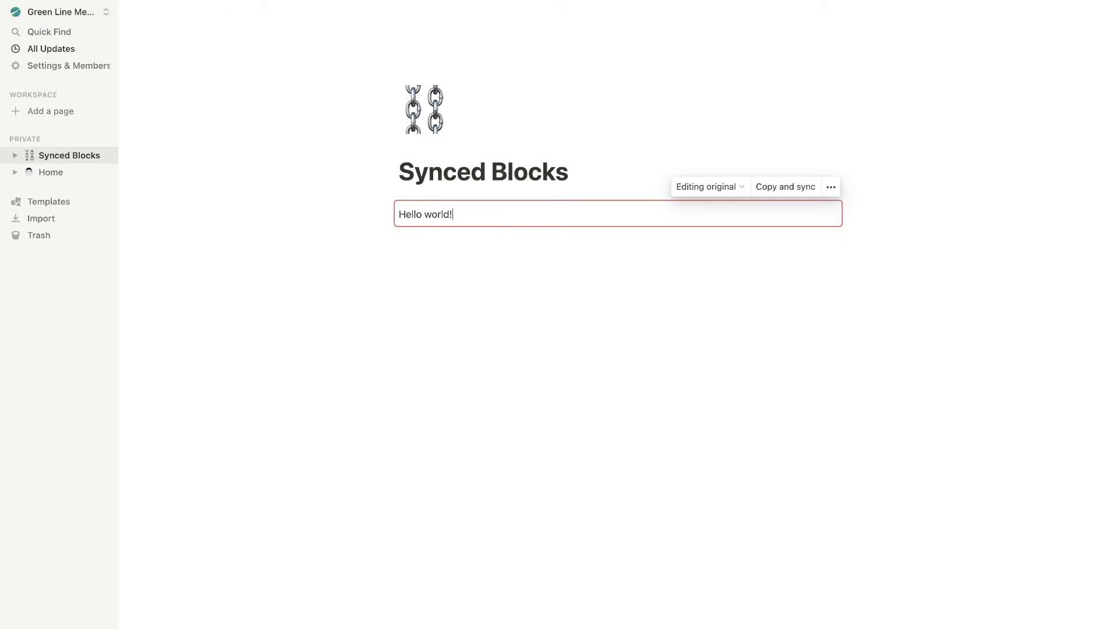
{"action": "key", "text": "Return"}
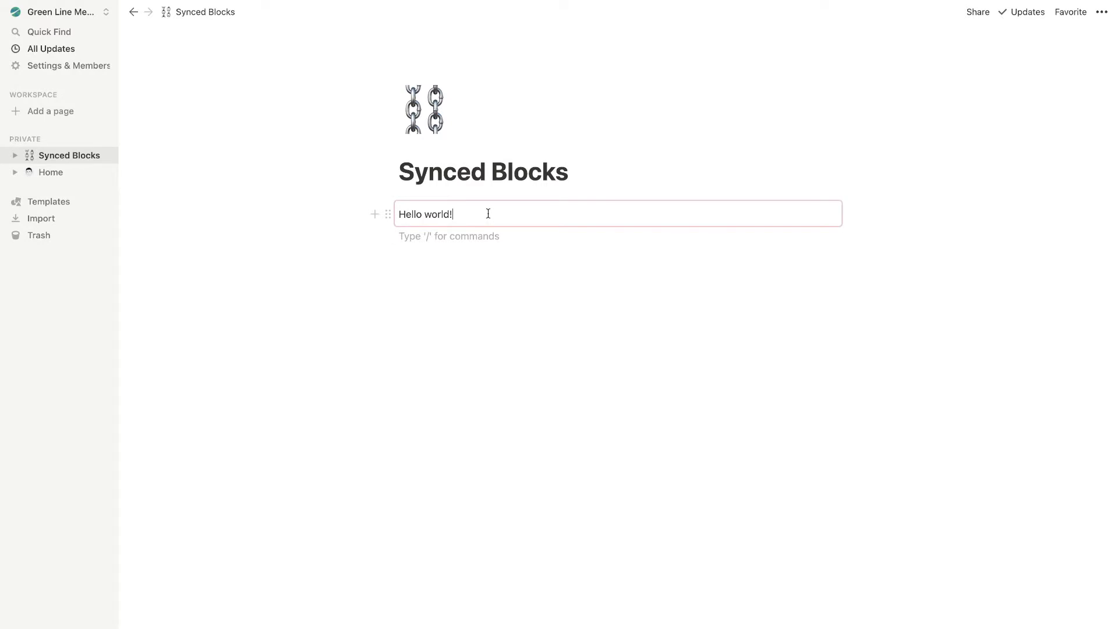
{"action": "left_click", "coordinate": [488, 214]}
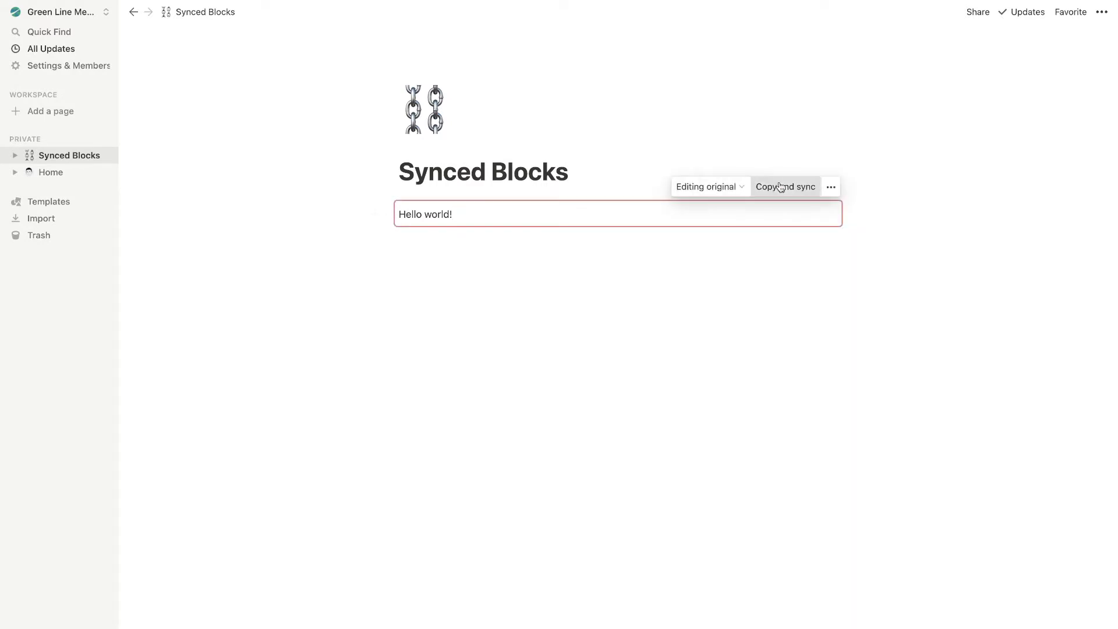
Copy the Hello world! synced block and paste it on a new line under the Home title
{"action": "left_click", "coordinate": [781, 187]}
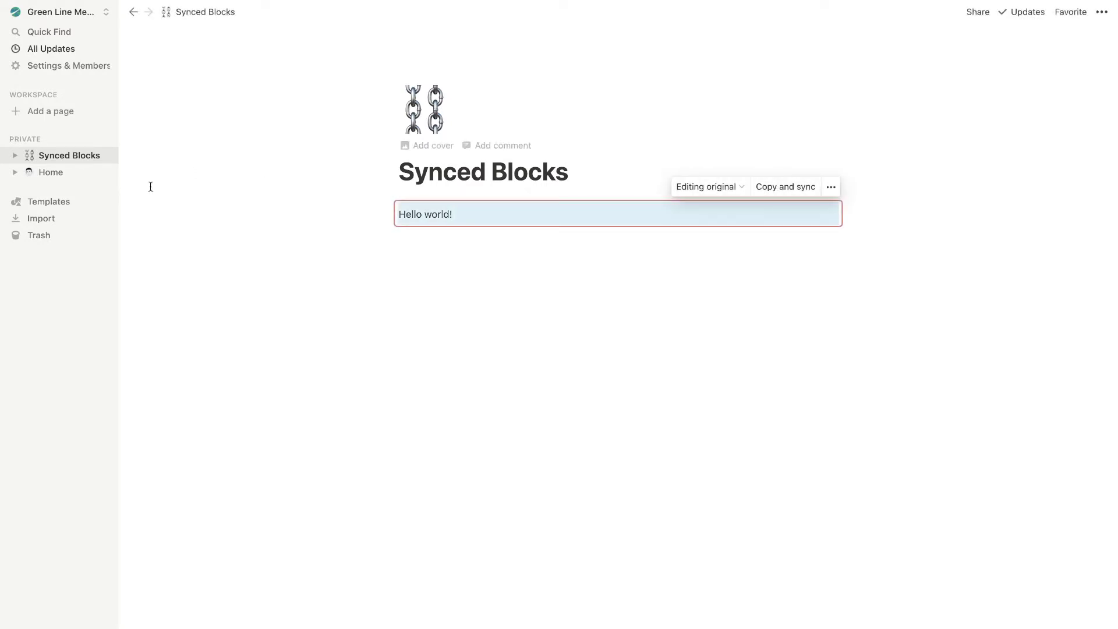
{"action": "left_click", "coordinate": [65, 173]}
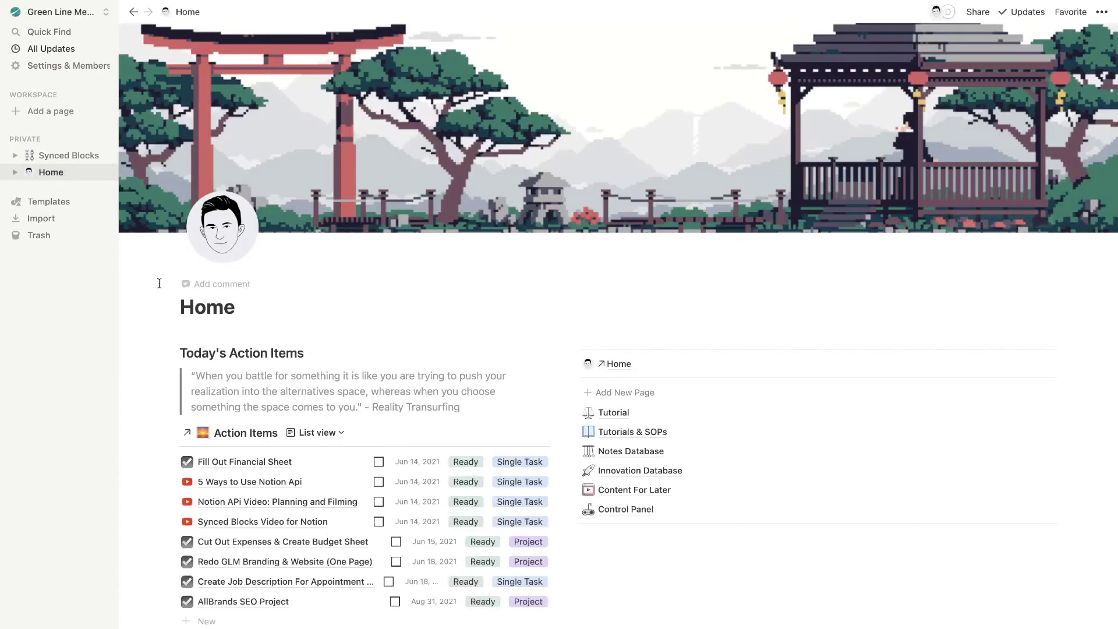
{"action": "left_click", "coordinate": [243, 315]}
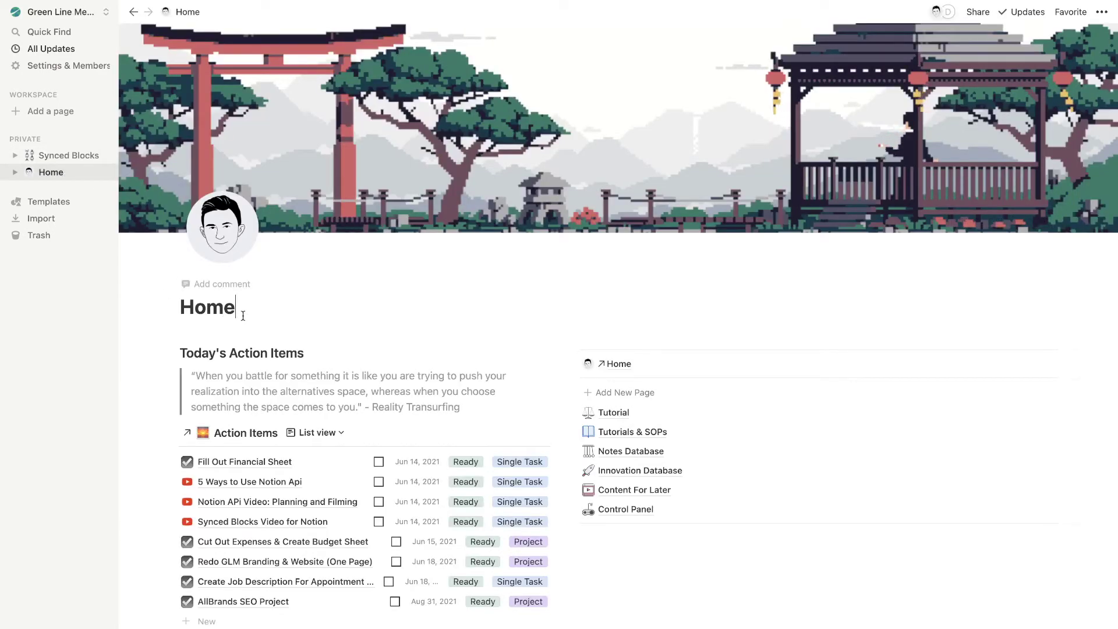
{"action": "key", "text": "Return"}
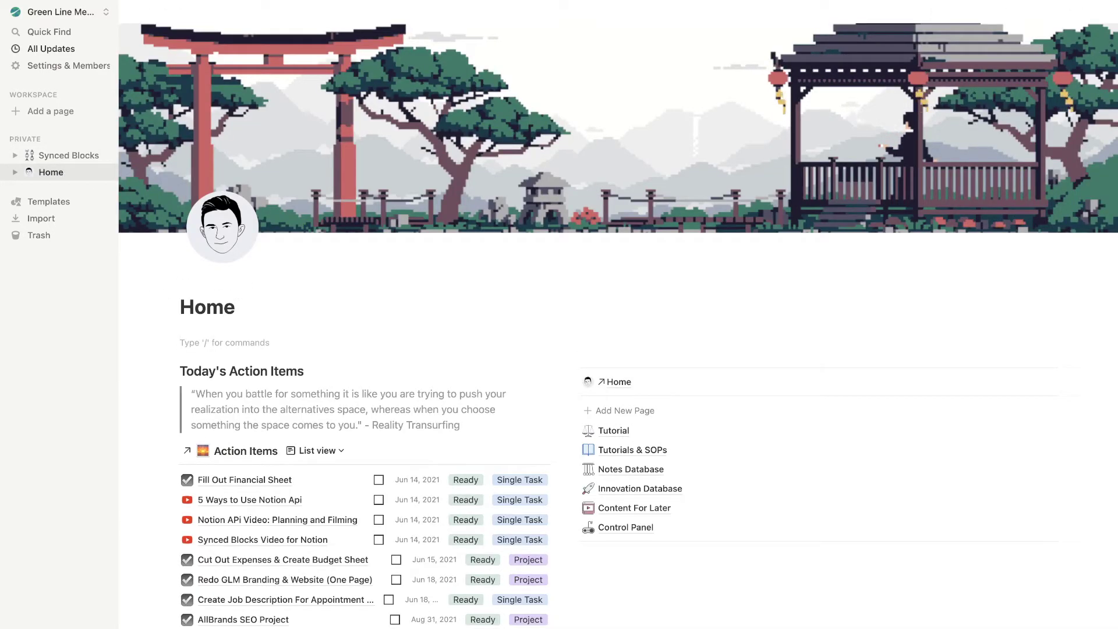
{"action": "type", "text": "Hello world!"}
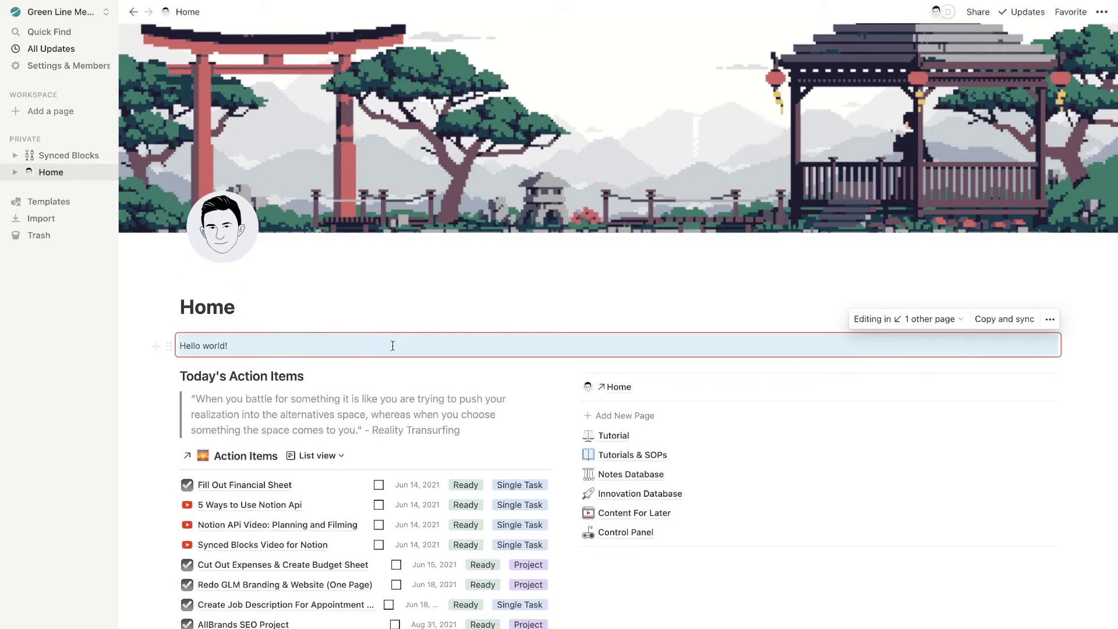
{"action": "key", "text": "ctrl+z"}
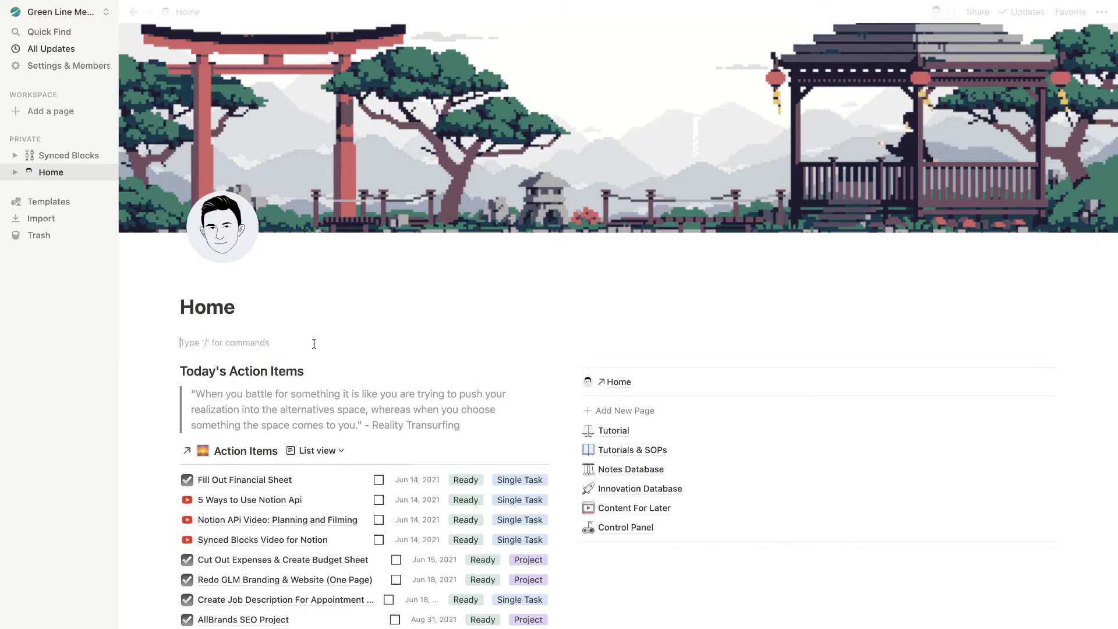
{"action": "type", "text": "Hello world!"}
Keep the pasted block synced and append the medium-light waving-hand emoji after Hello world!
{"action": "left_click", "coordinate": [291, 352]}
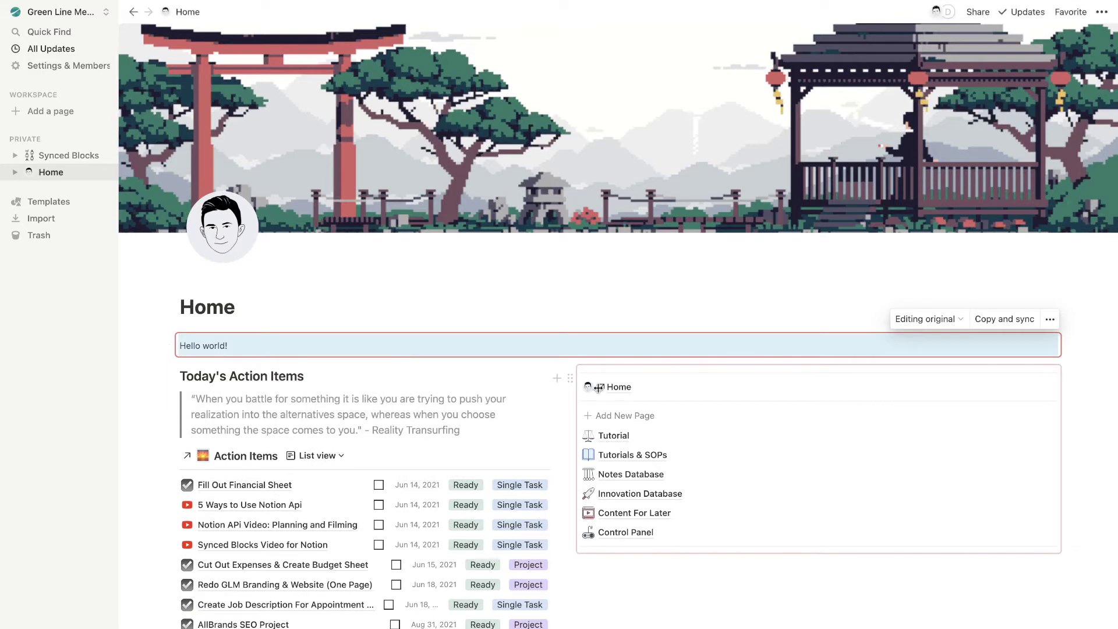
{"action": "key", "text": "Return"}
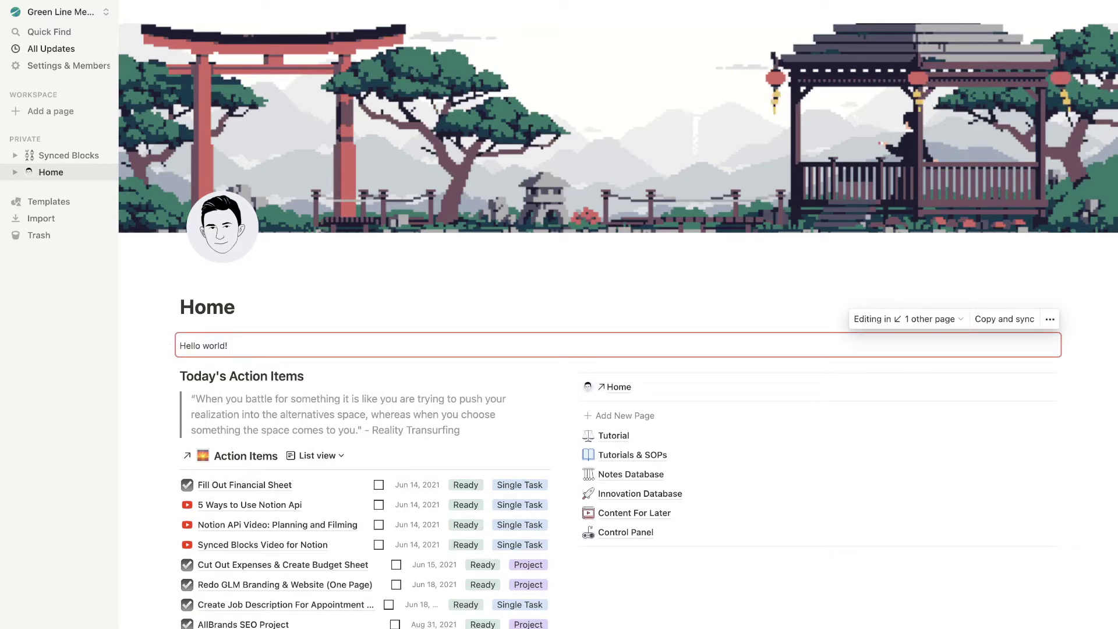
{"action": "type", "text": ":wave"}
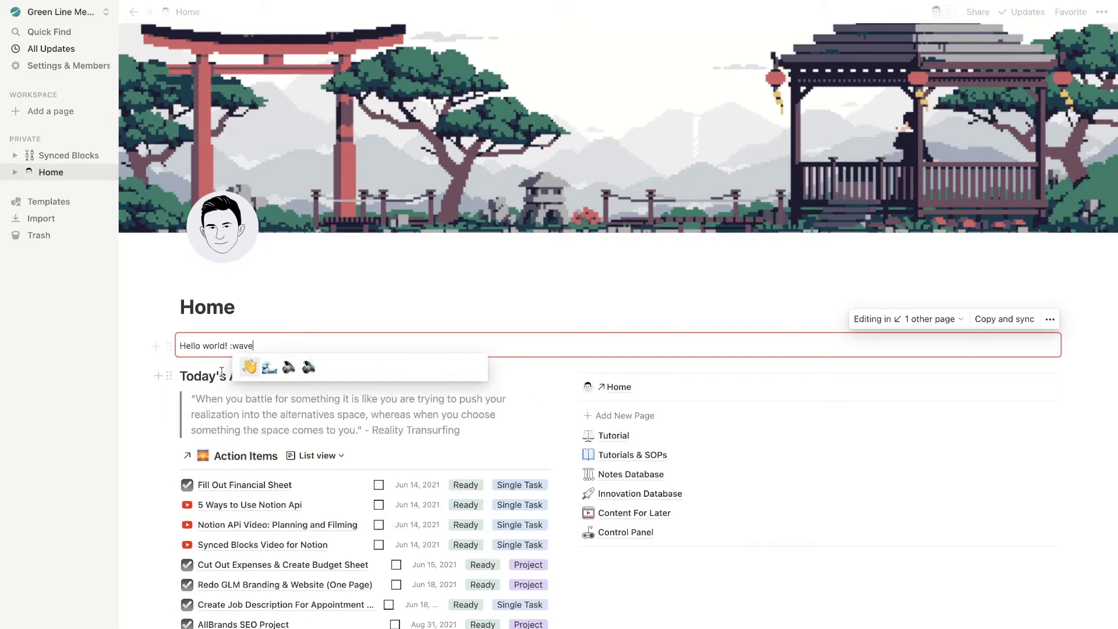
{"action": "mouse_move", "coordinate": [260, 369]}
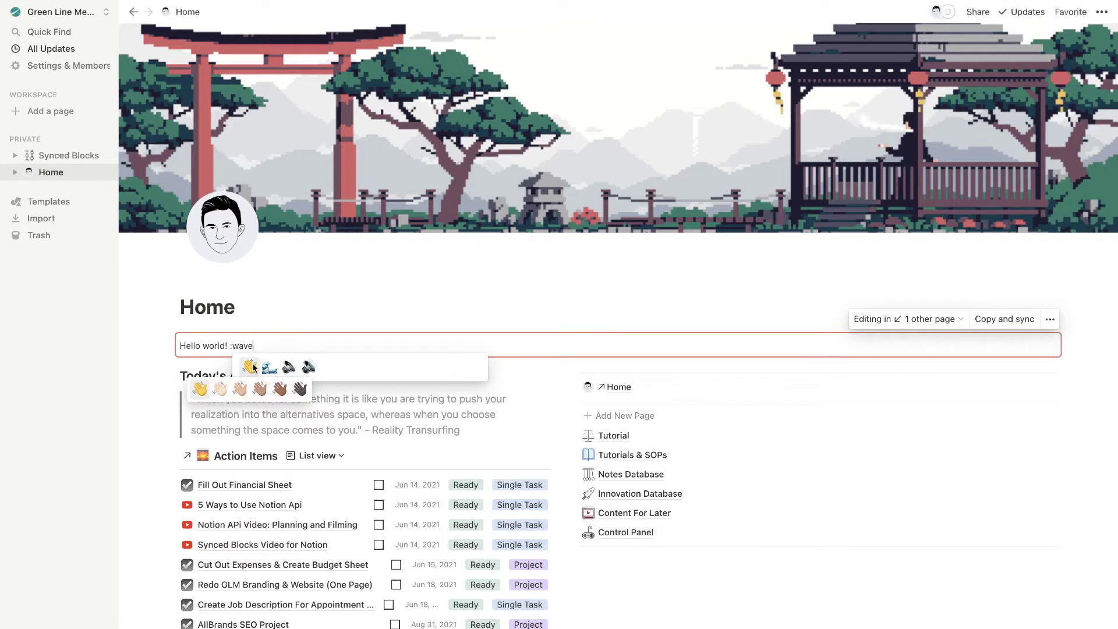
{"action": "left_click", "coordinate": [241, 393]}
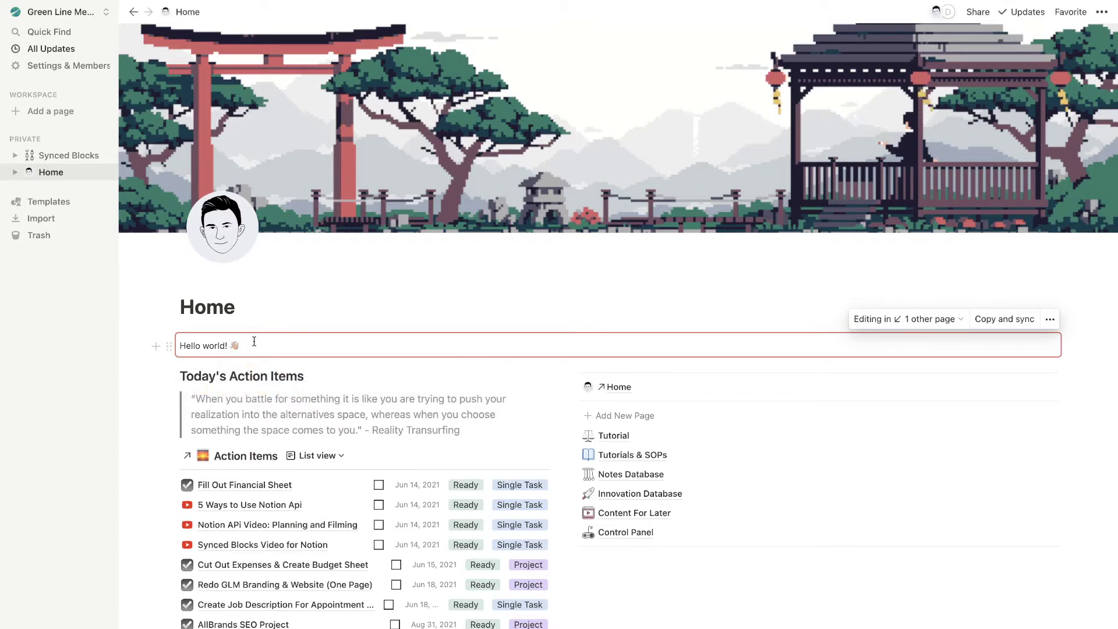
Return to Synced Blocks to check that the original block shows the emoji too
{"action": "left_click", "coordinate": [64, 155]}
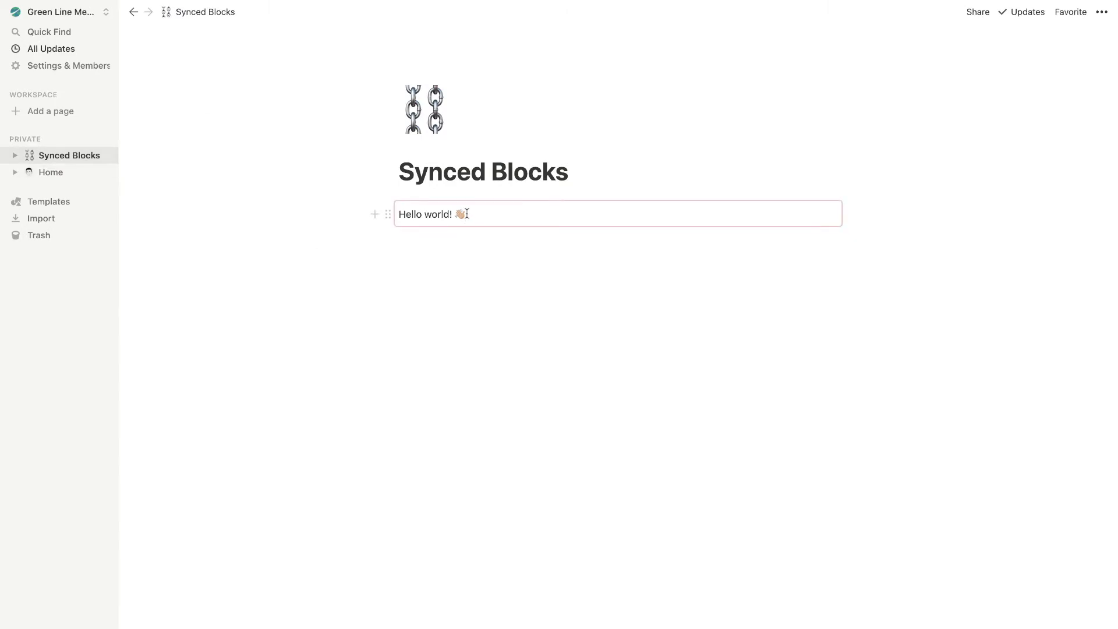
{"action": "left_click_drag", "start_coordinate": [400, 217], "coordinate": [490, 217]}
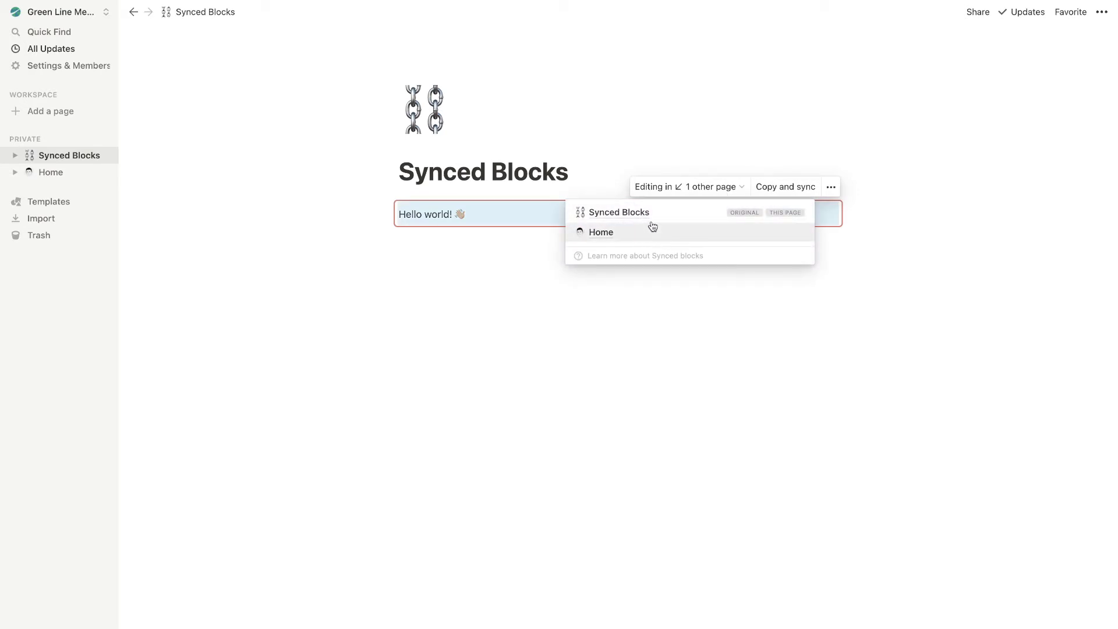
{"action": "left_click", "coordinate": [682, 262]}
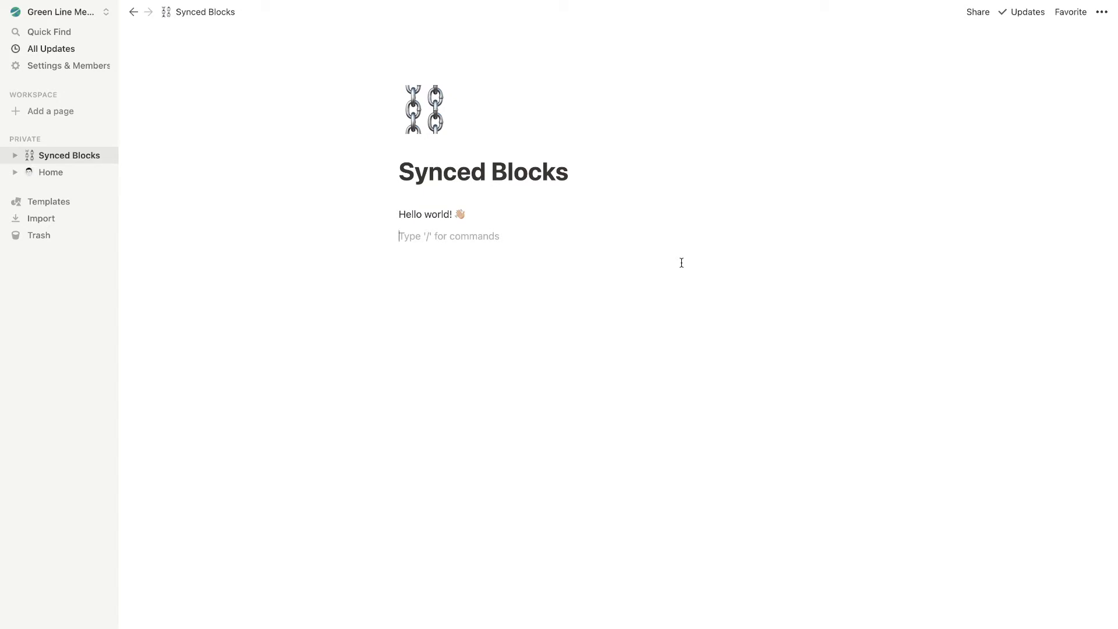
Unsync all copies of the Hello world! synced block
{"action": "key", "text": "BackSpace"}
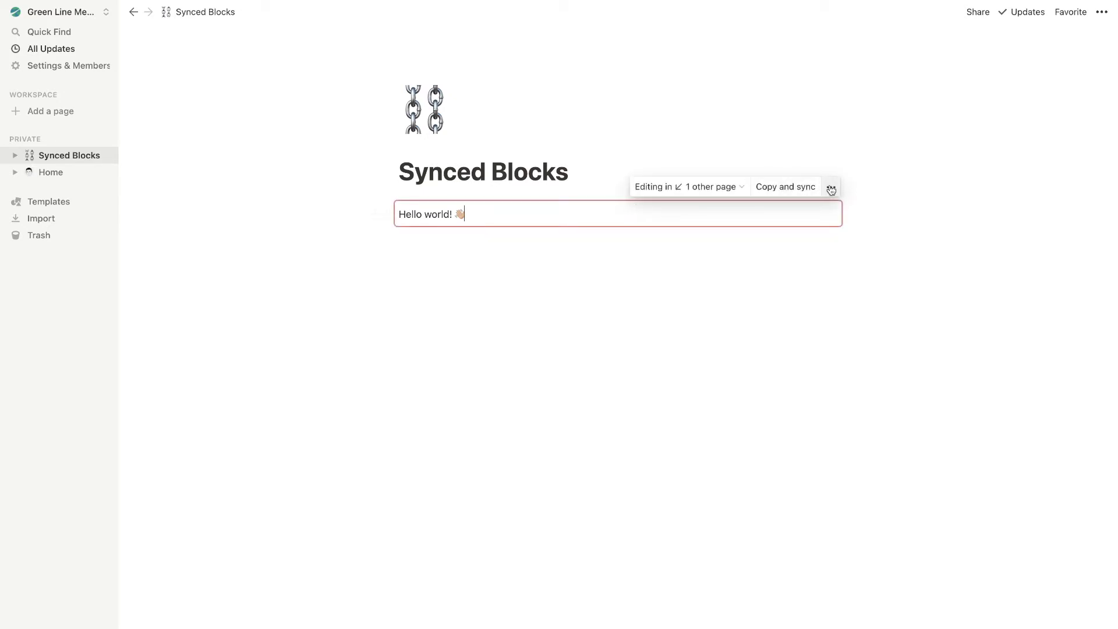
{"action": "left_click", "coordinate": [831, 188]}
{"action": "left_click", "coordinate": [875, 289]}
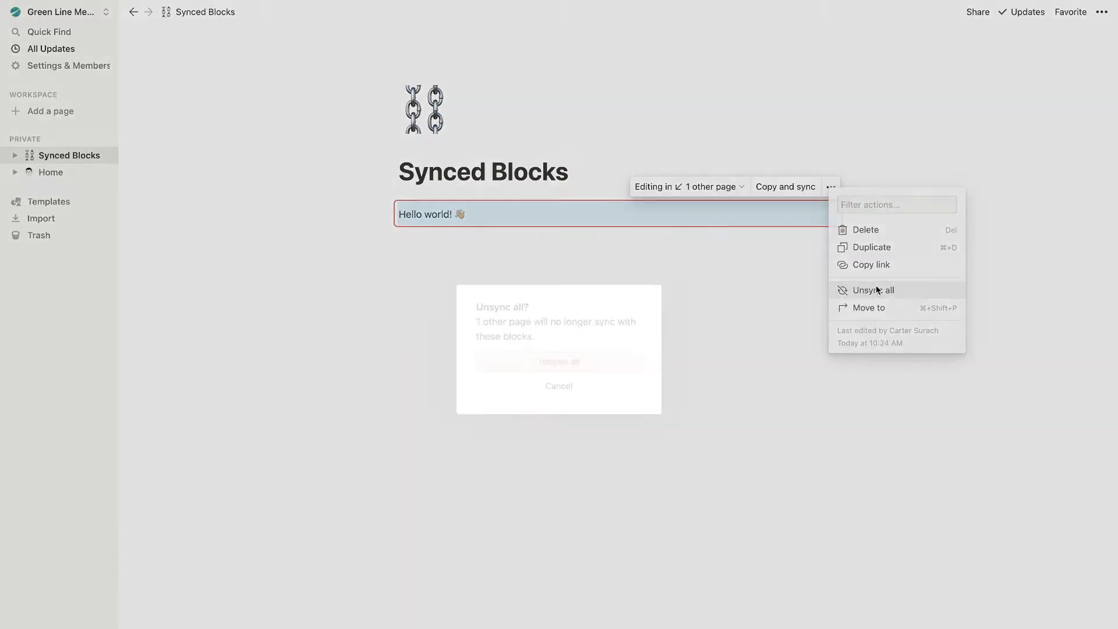
{"action": "left_click", "coordinate": [578, 370]}
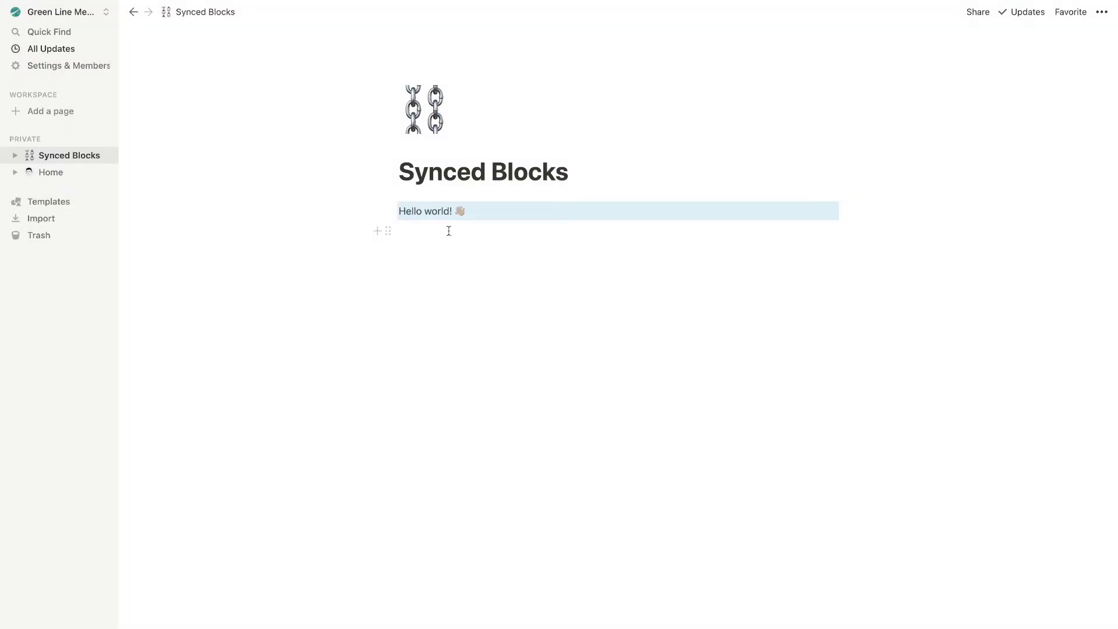
Add a smiling emoji at the end of the Hello world! line
{"action": "left_click", "coordinate": [474, 216]}
{"action": "left_click", "coordinate": [493, 215]}
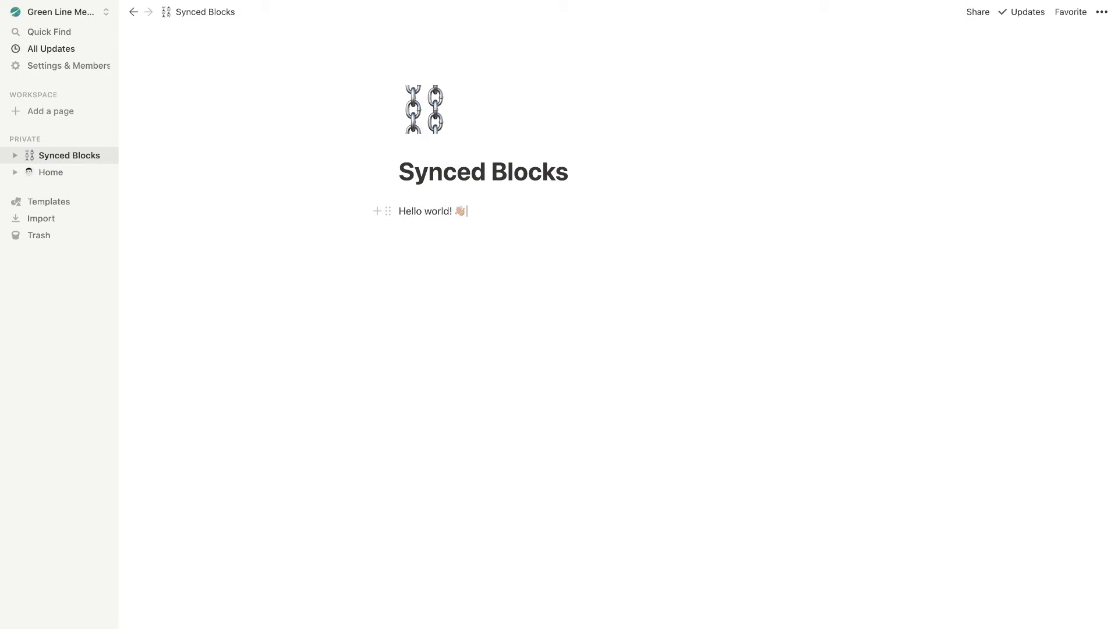
{"action": "type", "text": ":)"}
{"action": "key", "text": "Return"}
Select and remove the Hello world! block on the Home page
{"action": "left_click", "coordinate": [51, 172]}
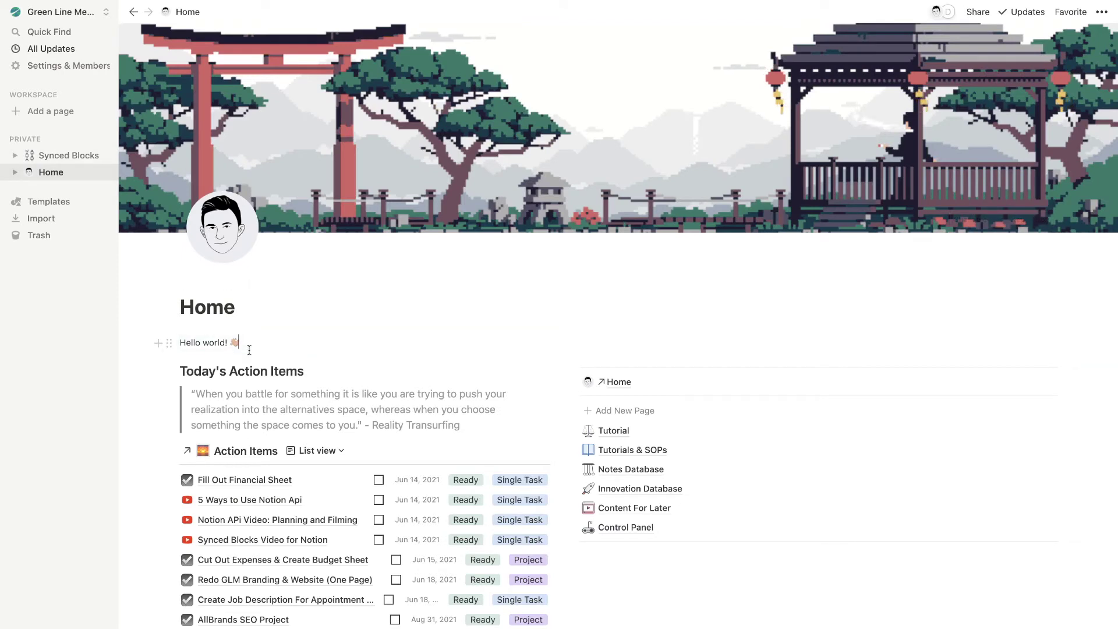
{"action": "left_click_drag", "start_coordinate": [249, 350], "coordinate": [138, 348]}
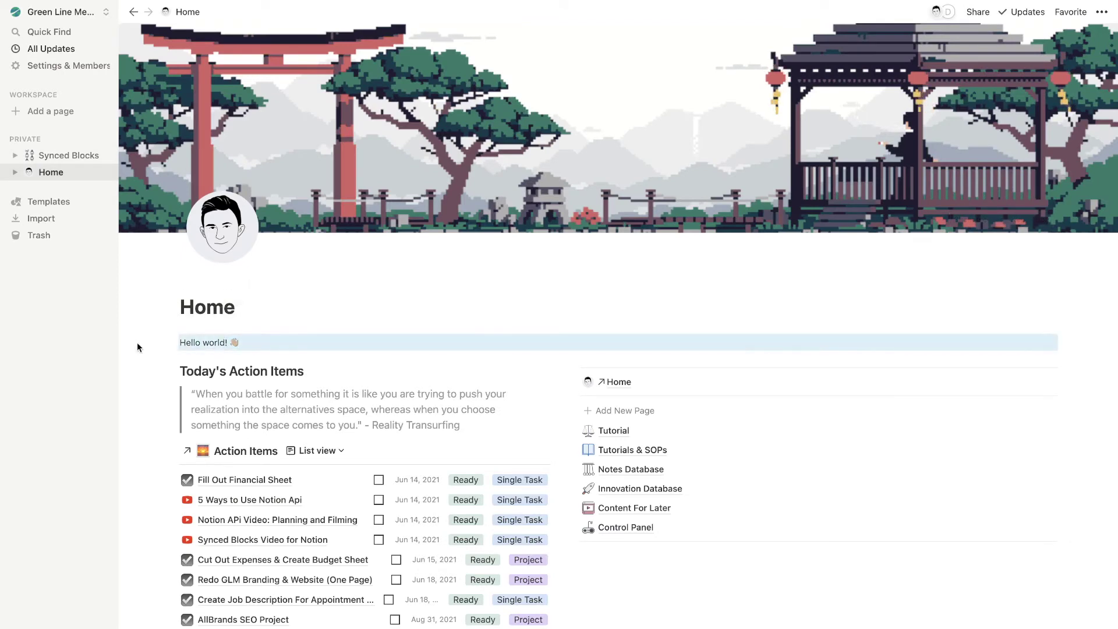
{"action": "left_click", "coordinate": [242, 340]}
{"action": "key", "text": "Escape"}
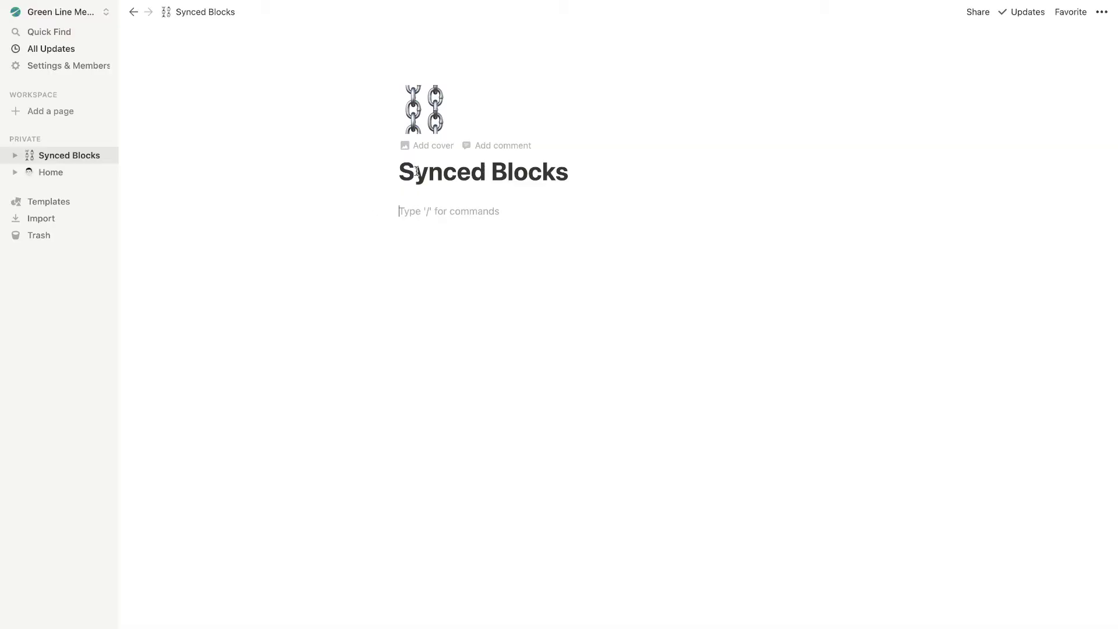
Rename the Synced Blocks page to 'Home V2' and give it the house emoji icon
{"action": "left_click_drag", "start_coordinate": [595, 170], "coordinate": [403, 154]}
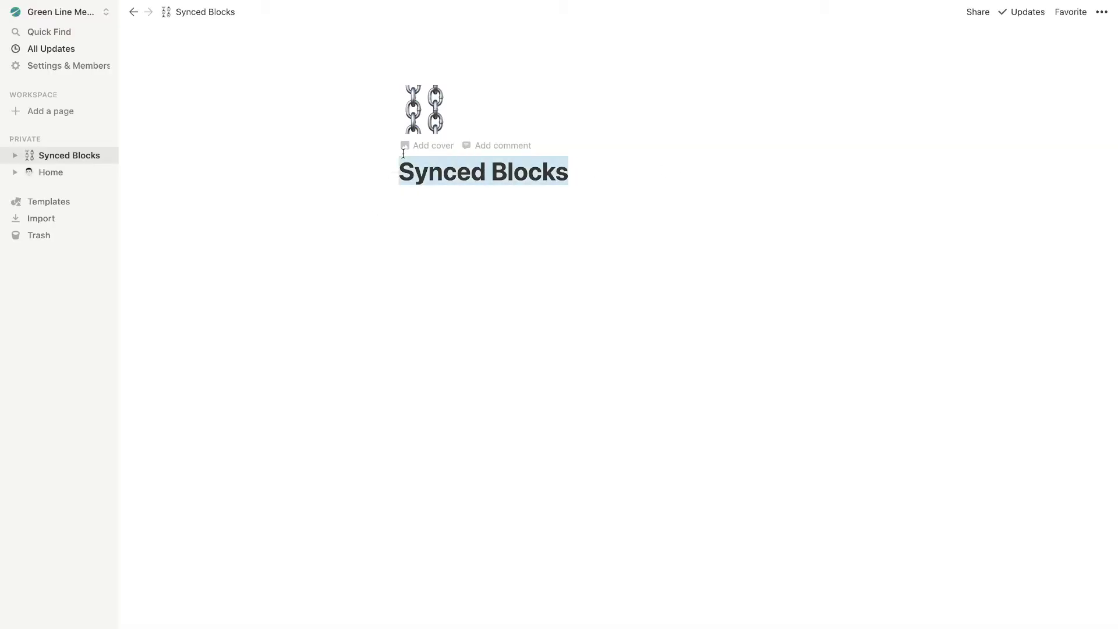
{"action": "type", "text": "H"}
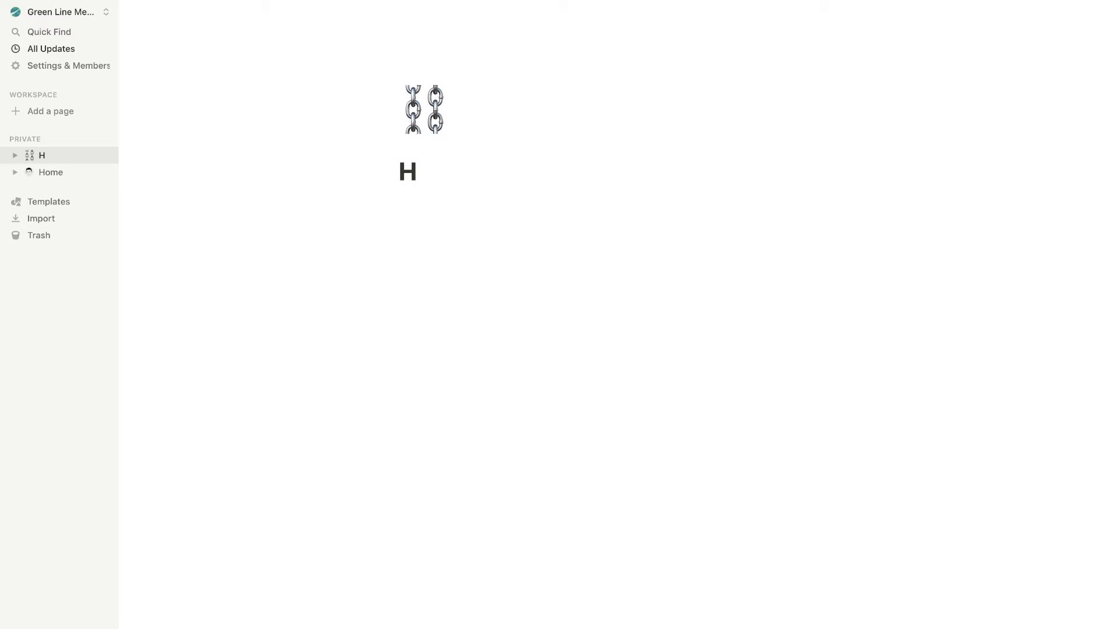
{"action": "type", "text": "ome V2"}
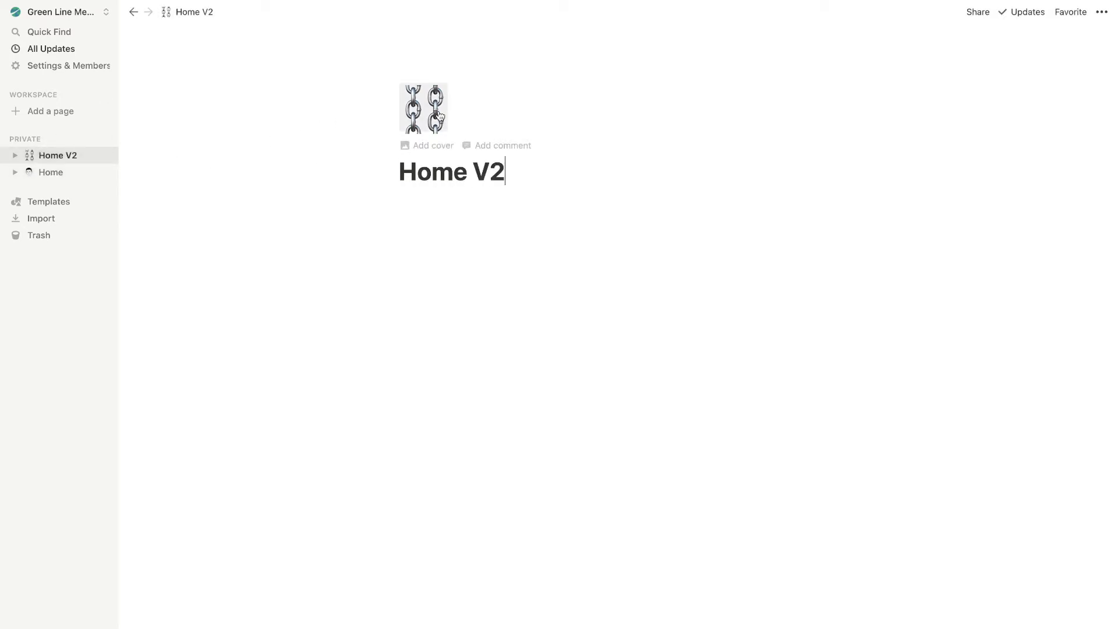
{"action": "left_click", "coordinate": [415, 124]}
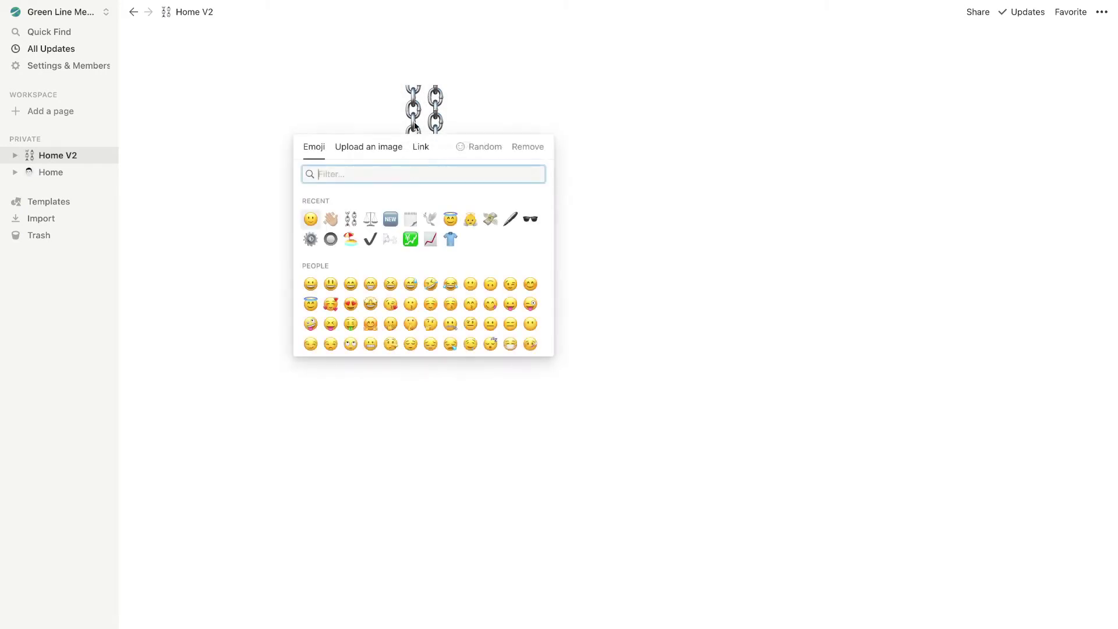
{"action": "type", "text": "home"}
{"action": "left_click", "coordinate": [310, 202]}
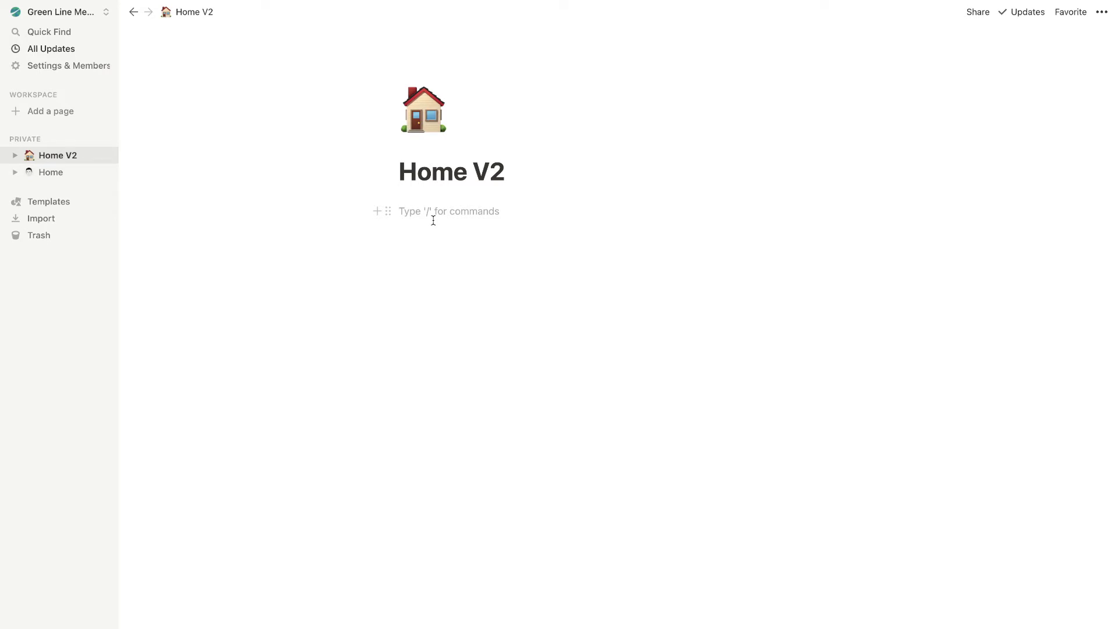
Create an About subpage in Home V2 with a waving-hand icon
{"action": "type", "text": "/page"}
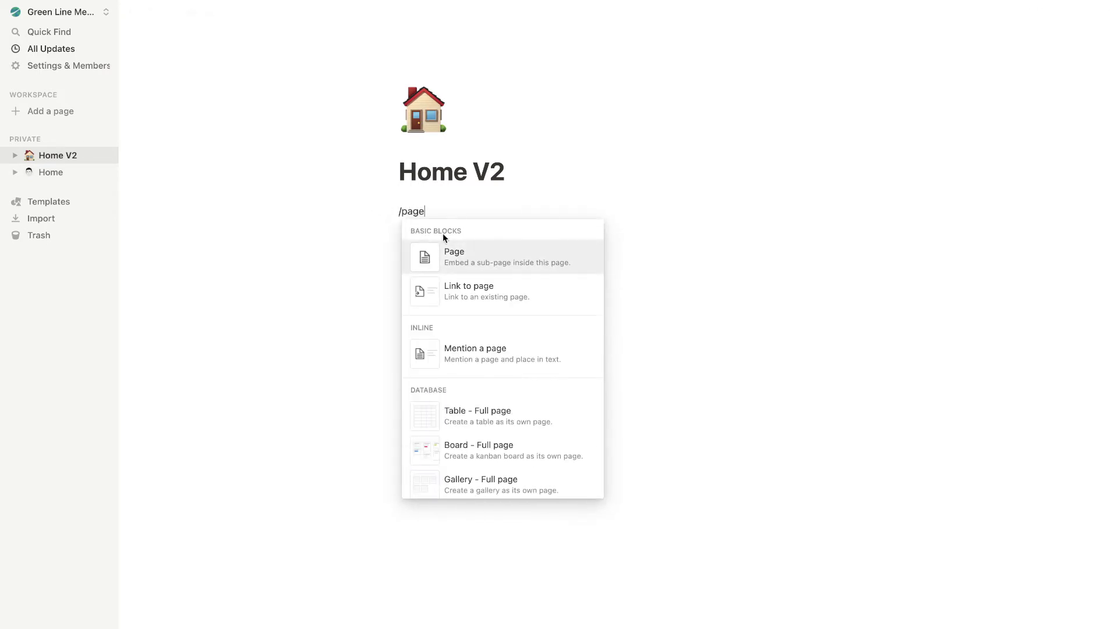
{"action": "left_click", "coordinate": [460, 257]}
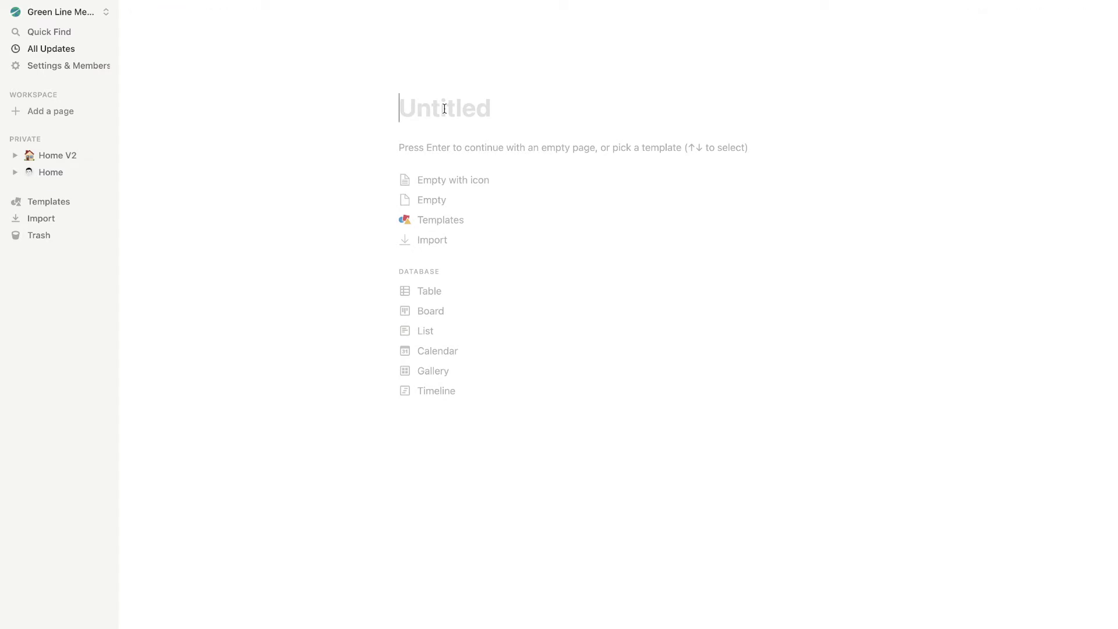
{"action": "type", "text": "About"}
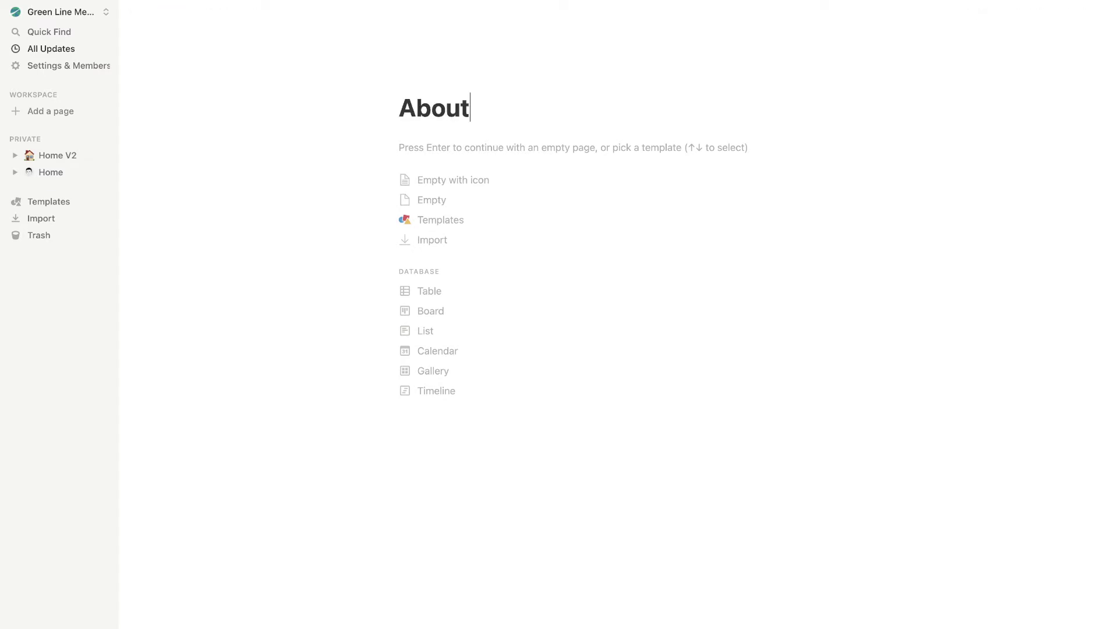
{"action": "left_click", "coordinate": [414, 82]}
{"action": "left_click", "coordinate": [424, 119]}
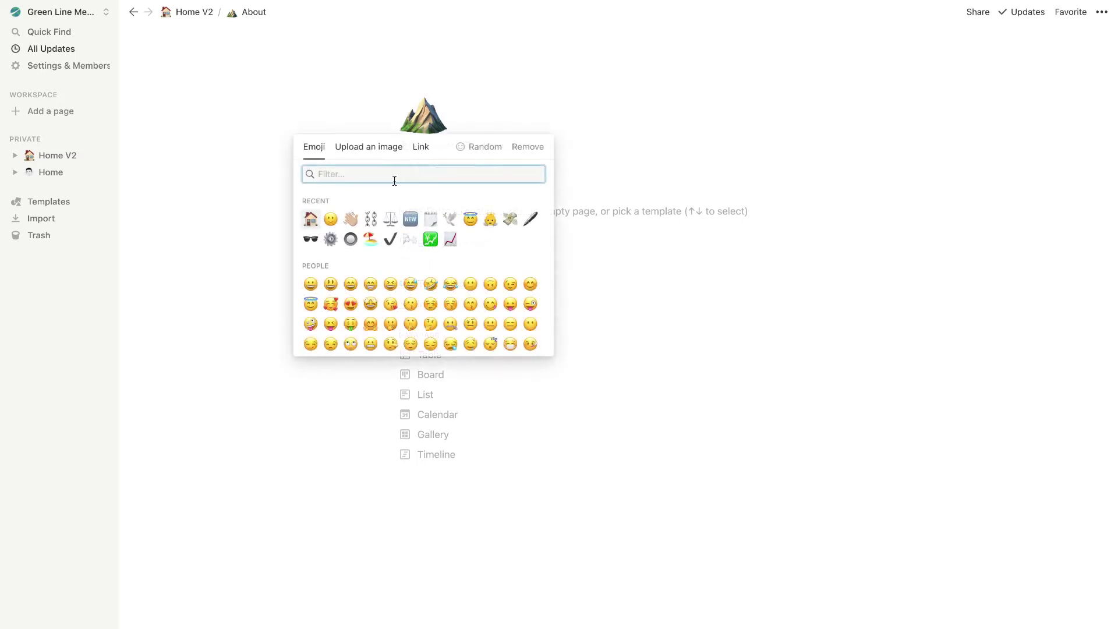
{"action": "left_click", "coordinate": [350, 219]}
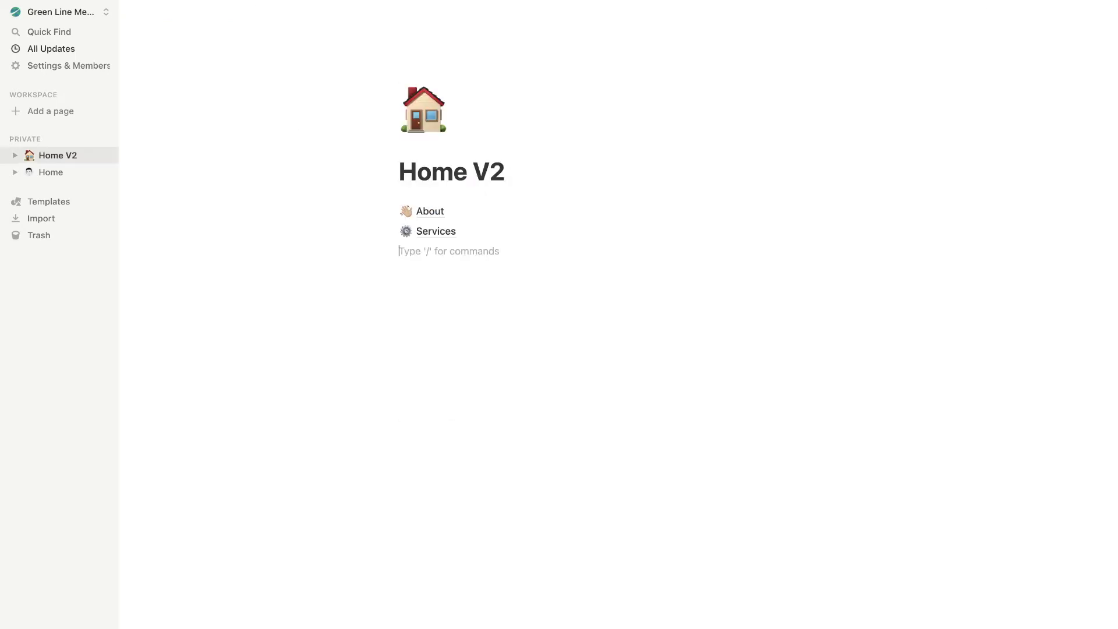
Create a Contact subpage and begin choosing its emoji icon
{"action": "type", "text": "/page"}
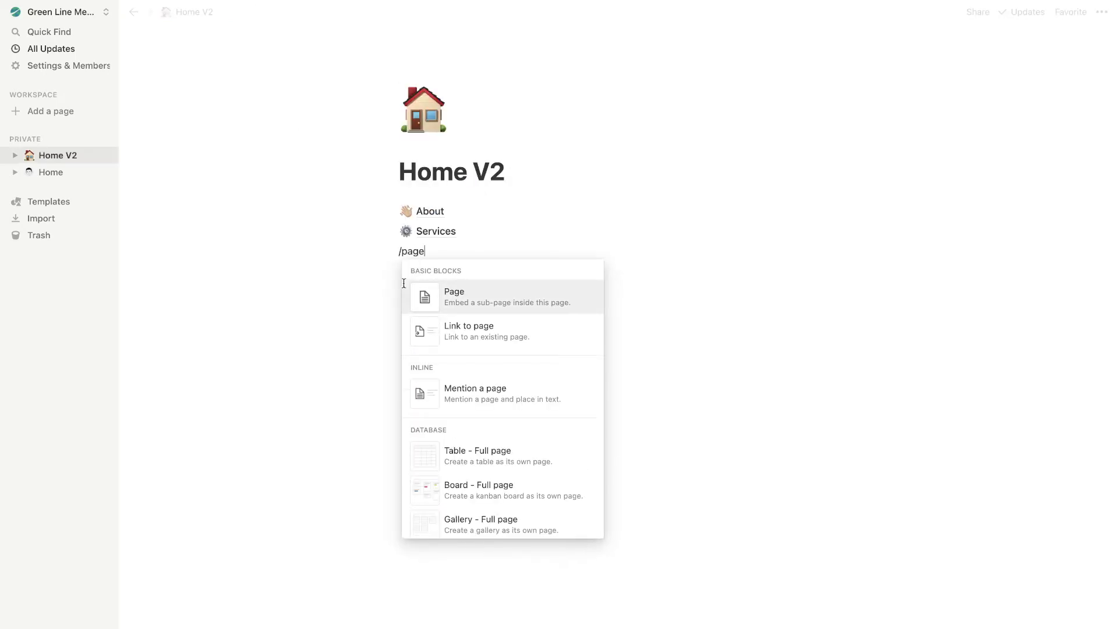
{"action": "key", "text": "Return"}
{"action": "type", "text": "Contact"}
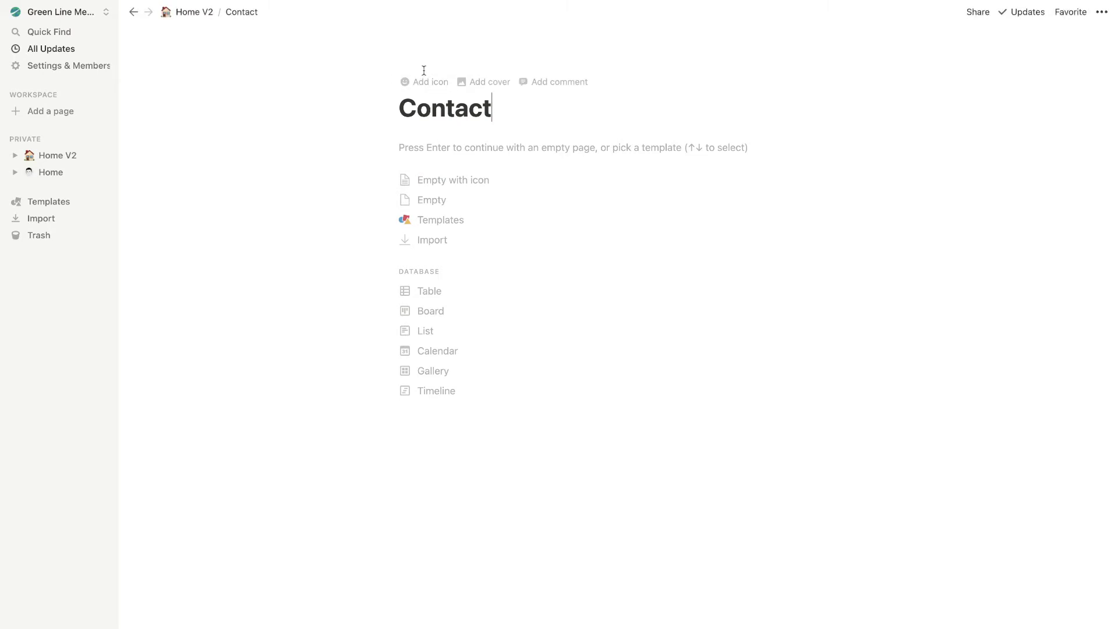
{"action": "left_click", "coordinate": [421, 82]}
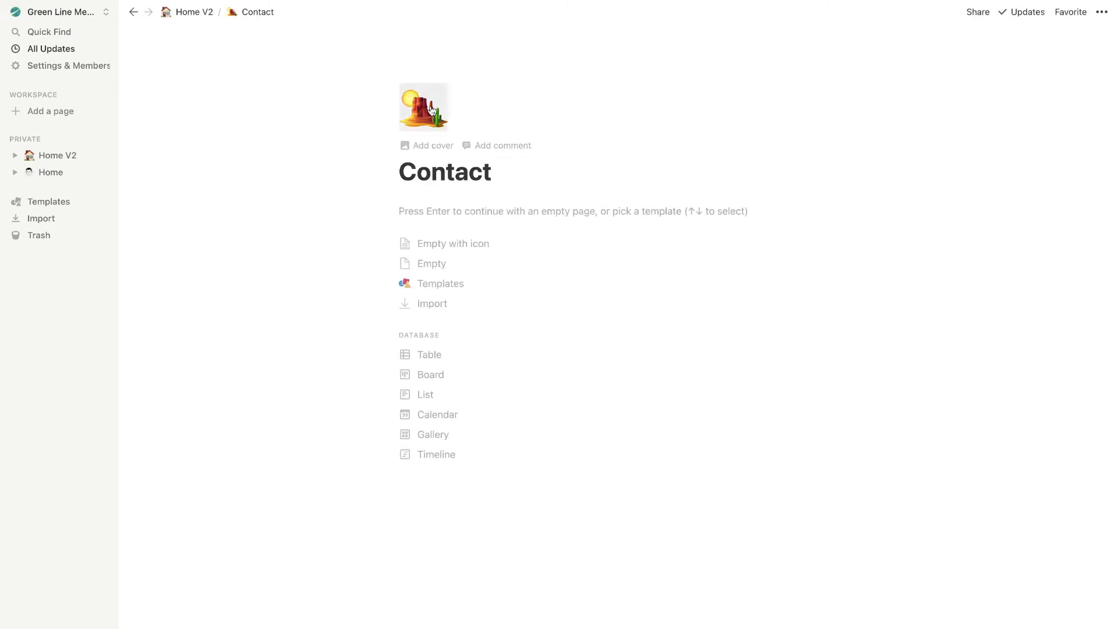
{"action": "left_click", "coordinate": [431, 109]}
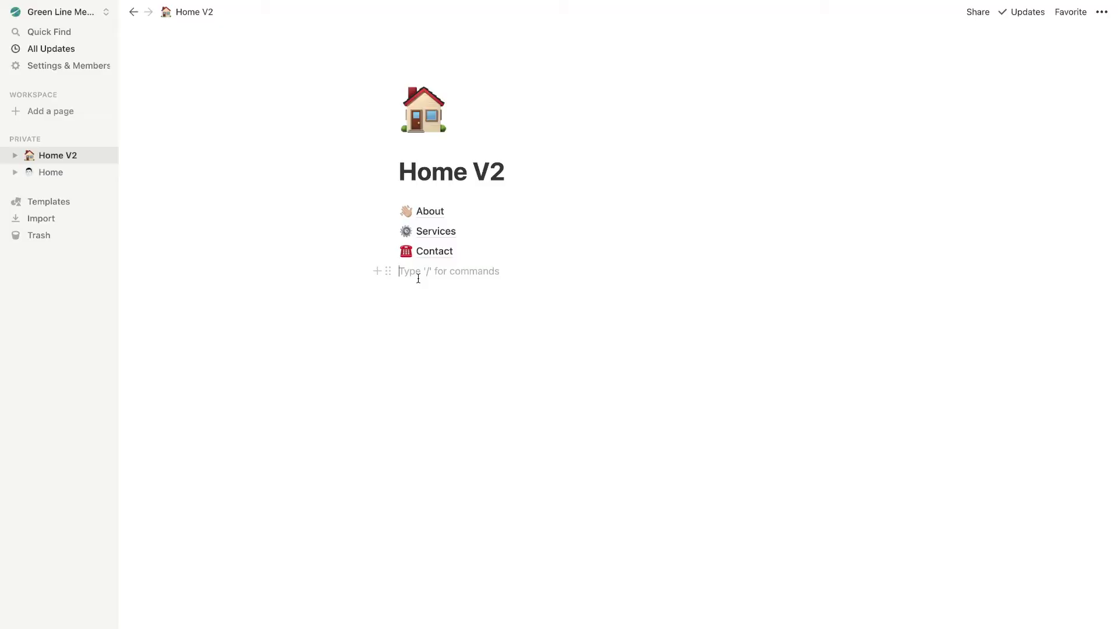
Arrange About, Services and Contact in a right-hand column, removing the placeholder text
{"action": "type", "text": "text"}
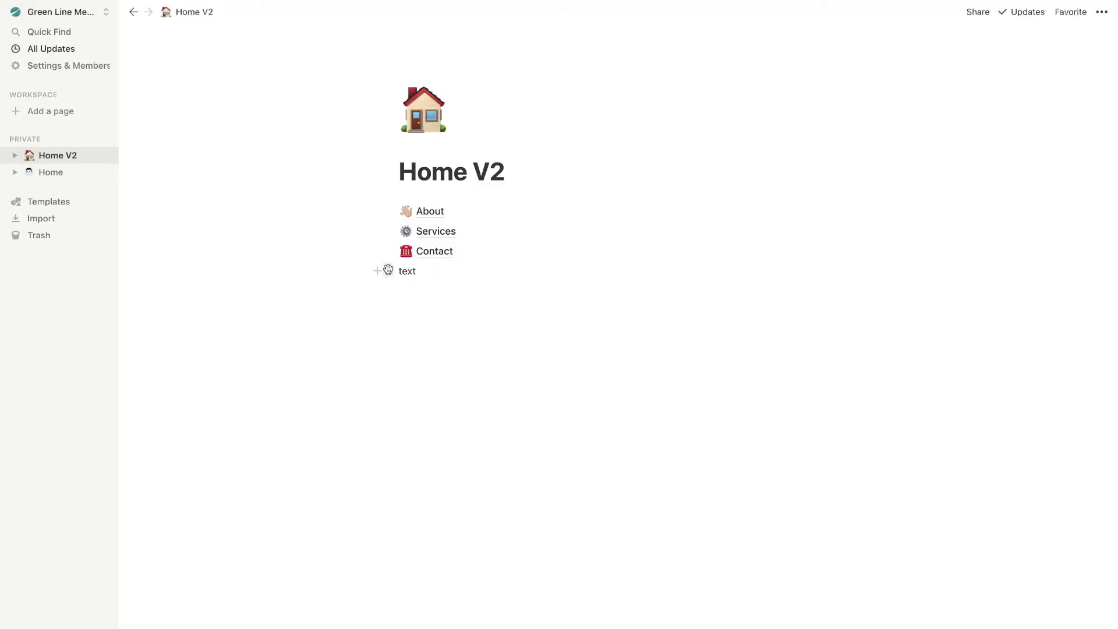
{"action": "left_click_drag", "start_coordinate": [387, 271], "coordinate": [843, 213]}
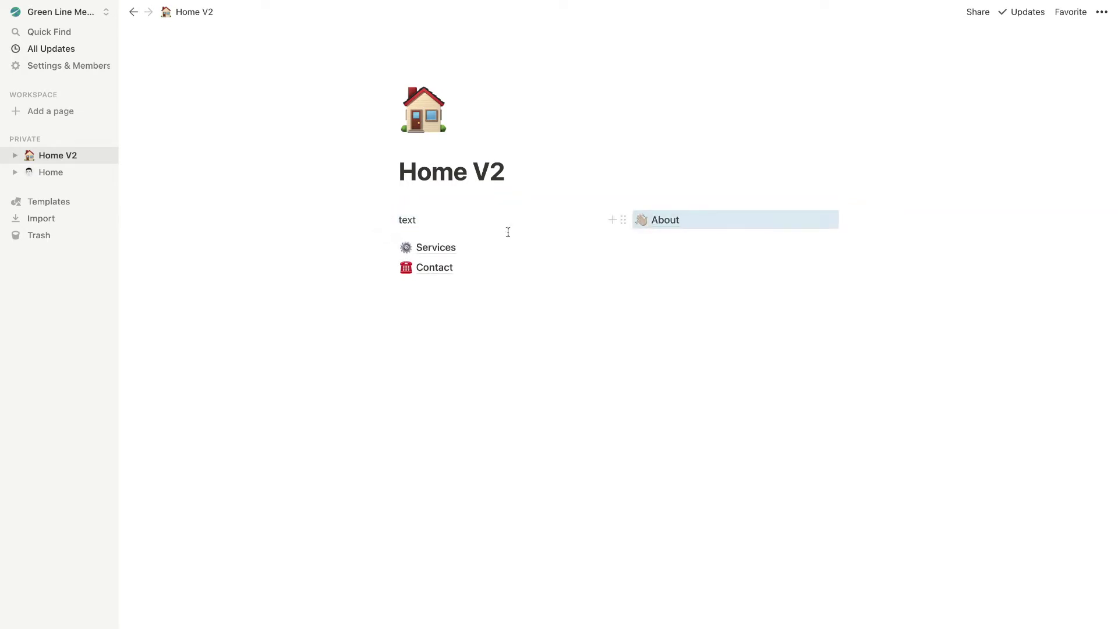
{"action": "left_click_drag", "start_coordinate": [389, 247], "coordinate": [630, 236]}
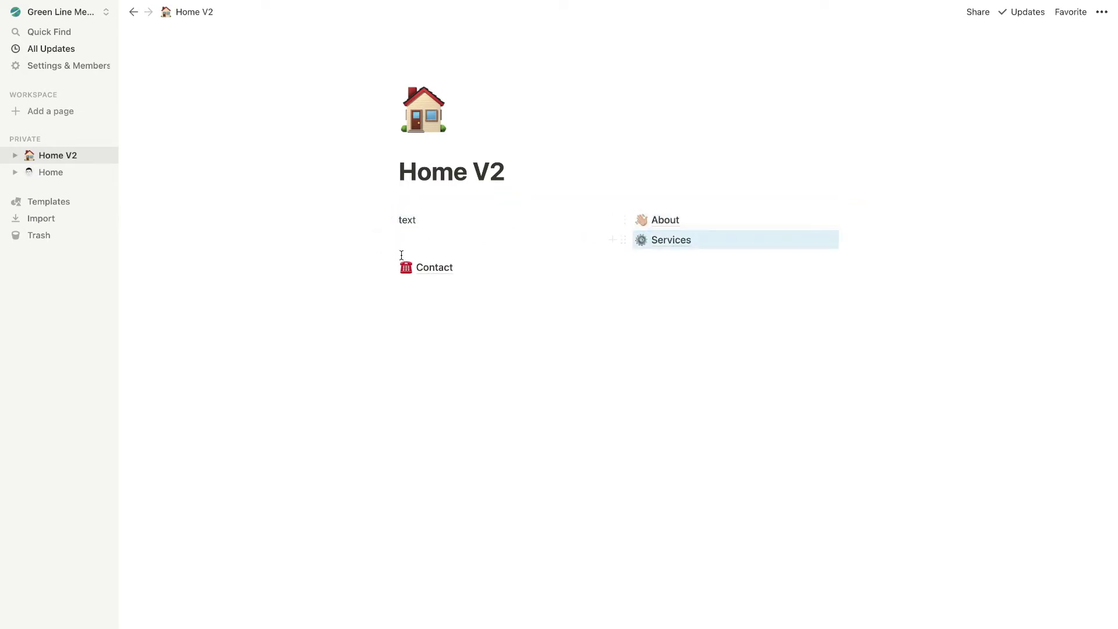
{"action": "left_click_drag", "start_coordinate": [387, 266], "coordinate": [656, 253]}
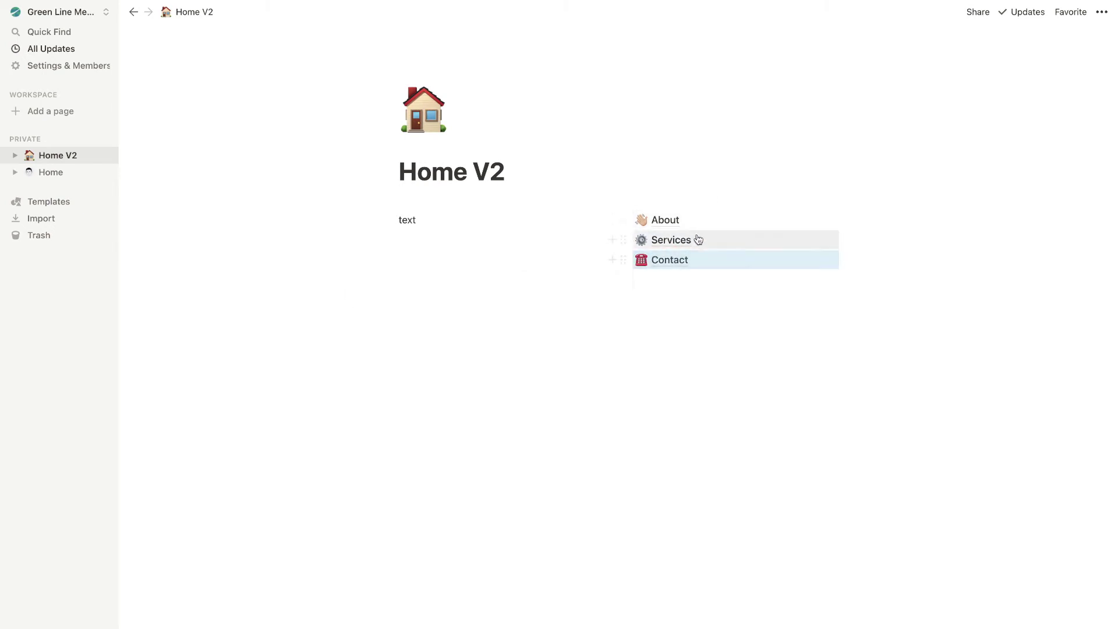
{"action": "left_click", "coordinate": [418, 220]}
{"action": "key", "text": "BackSpace"}
{"action": "key", "text": "BackSpace"}
{"action": "key", "text": "BackSpace"}
{"action": "key", "text": "BackSpace"}
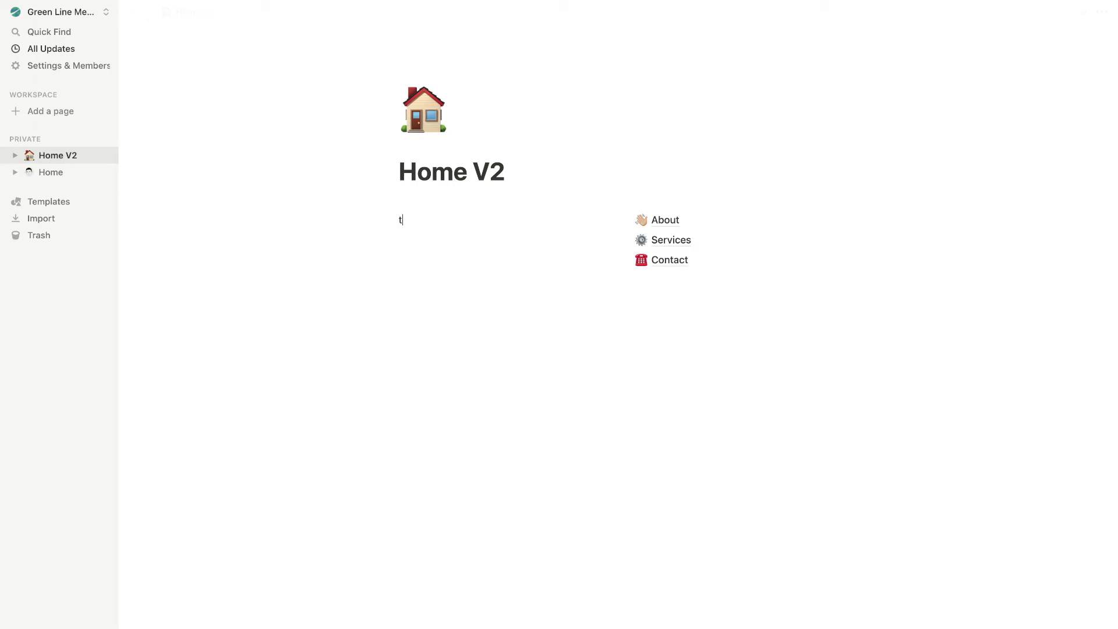
Add a link to the Home V2 page and move it above About
{"action": "left_click", "coordinate": [705, 300]}
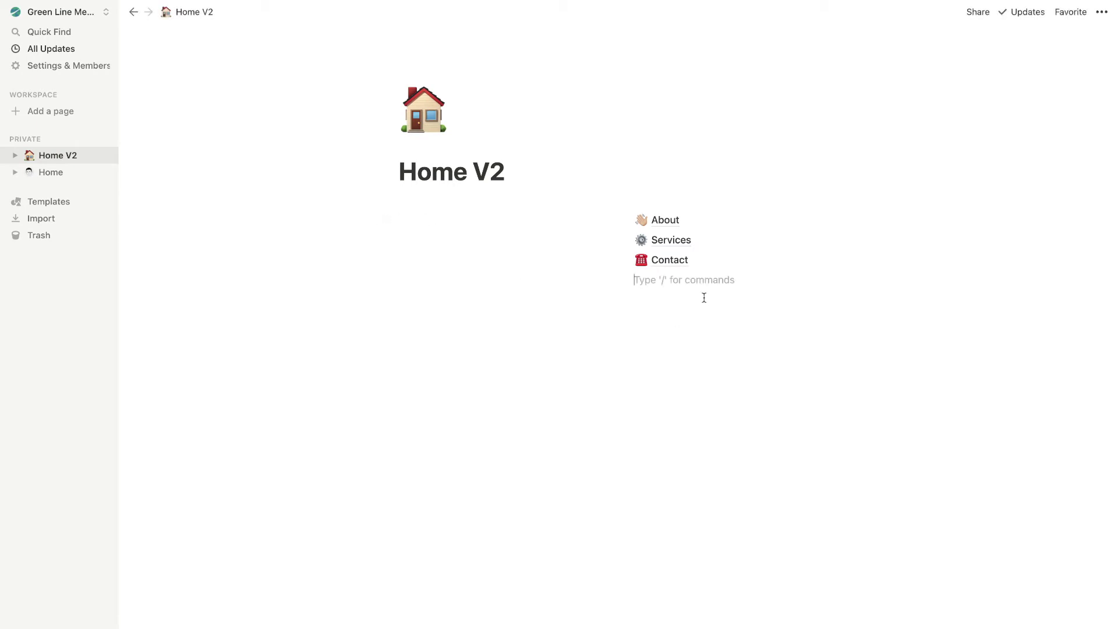
{"action": "type", "text": "/linke"}
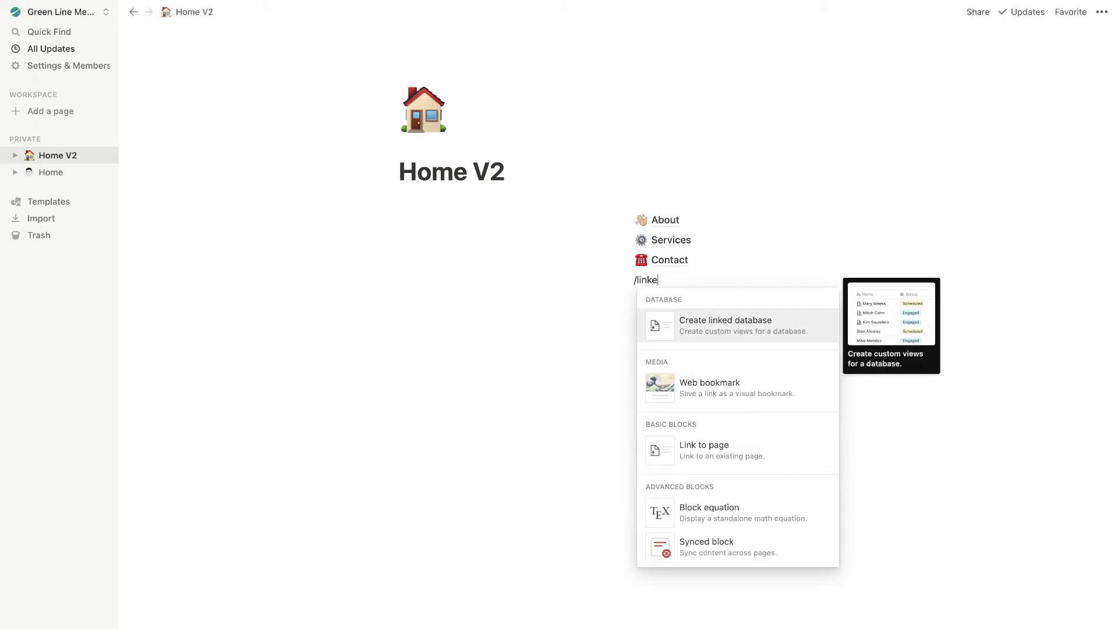
{"action": "key", "text": "BackSpace"}
{"action": "left_click", "coordinate": [711, 335]}
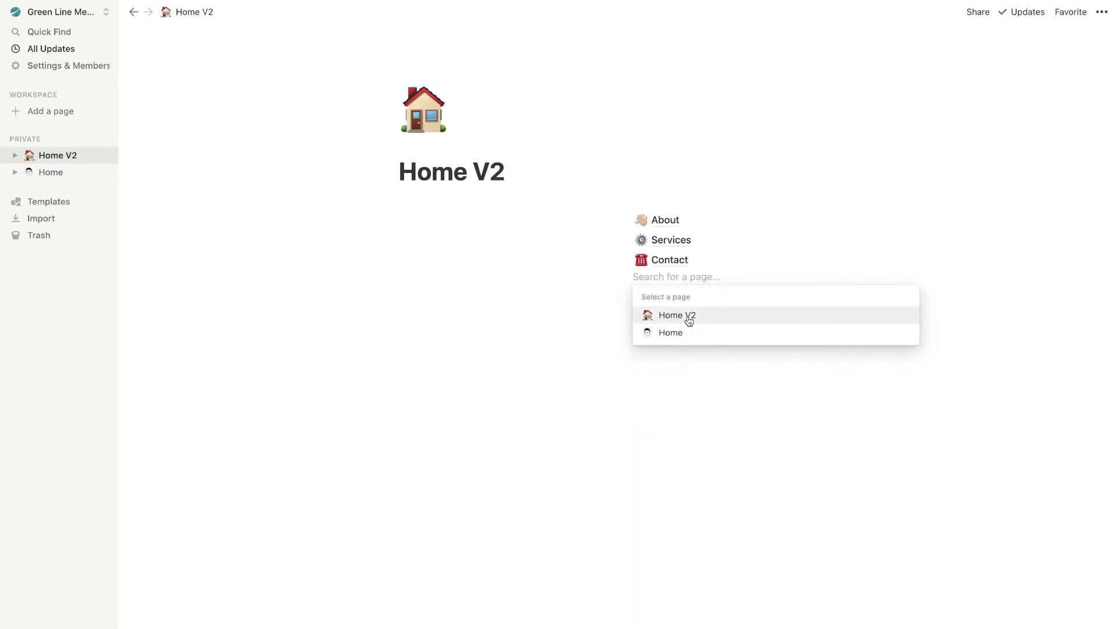
{"action": "left_click", "coordinate": [689, 318]}
{"action": "left_click_drag", "start_coordinate": [623, 282], "coordinate": [627, 214]}
{"action": "left_click", "coordinate": [685, 305]}
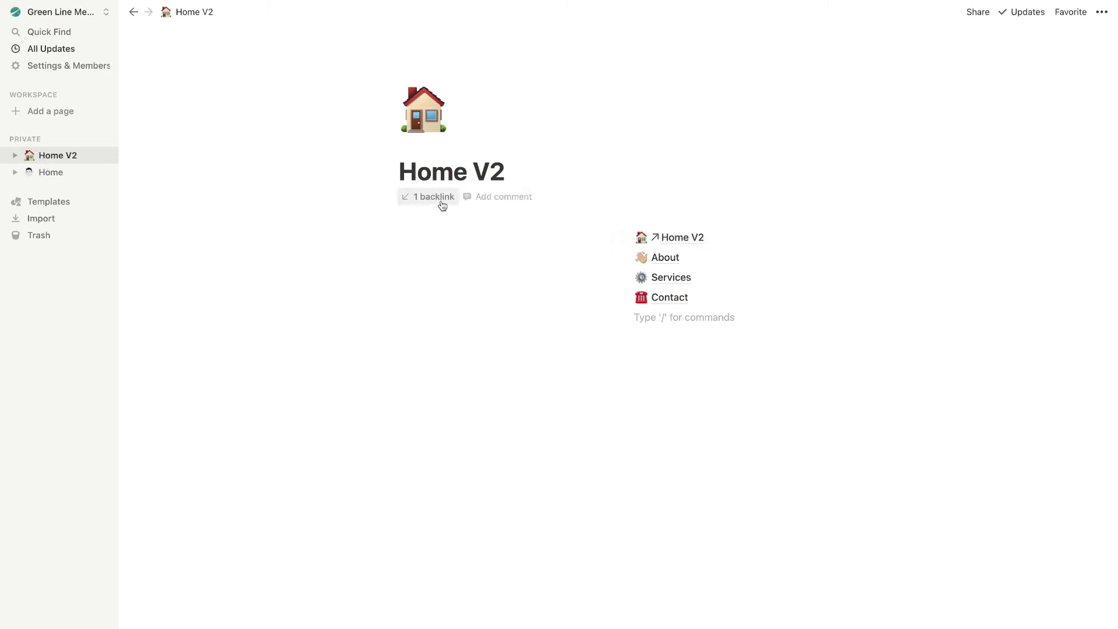
Turn on the Small text and Full width toggles for Home V2 in the page menu
{"action": "left_click", "coordinate": [1102, 12]}
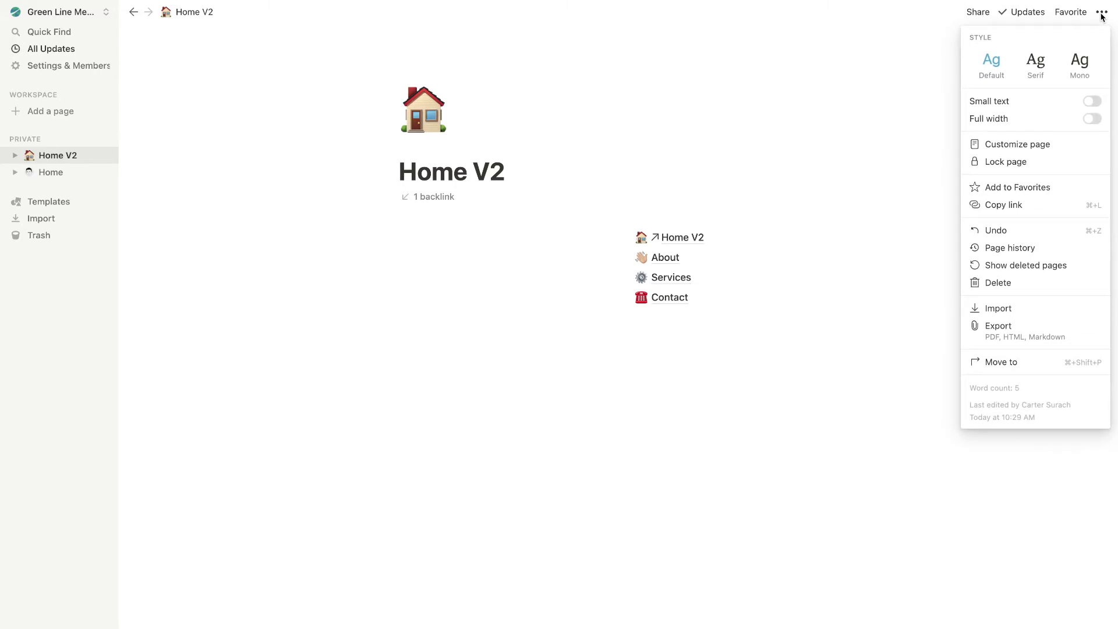
{"action": "left_click", "coordinate": [1093, 101]}
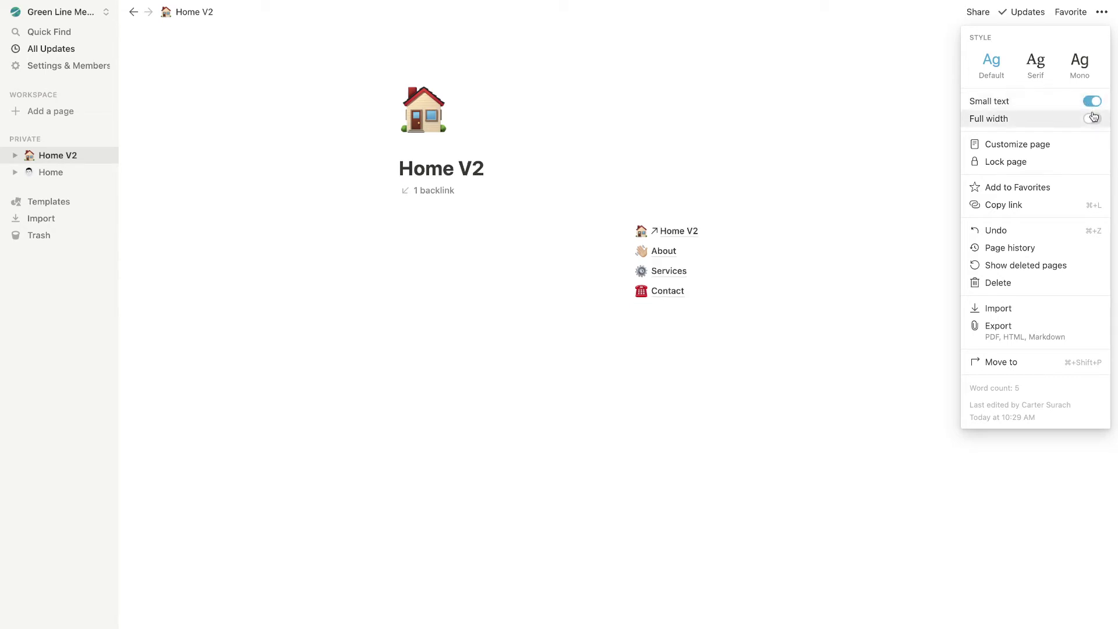
{"action": "left_click", "coordinate": [1093, 119]}
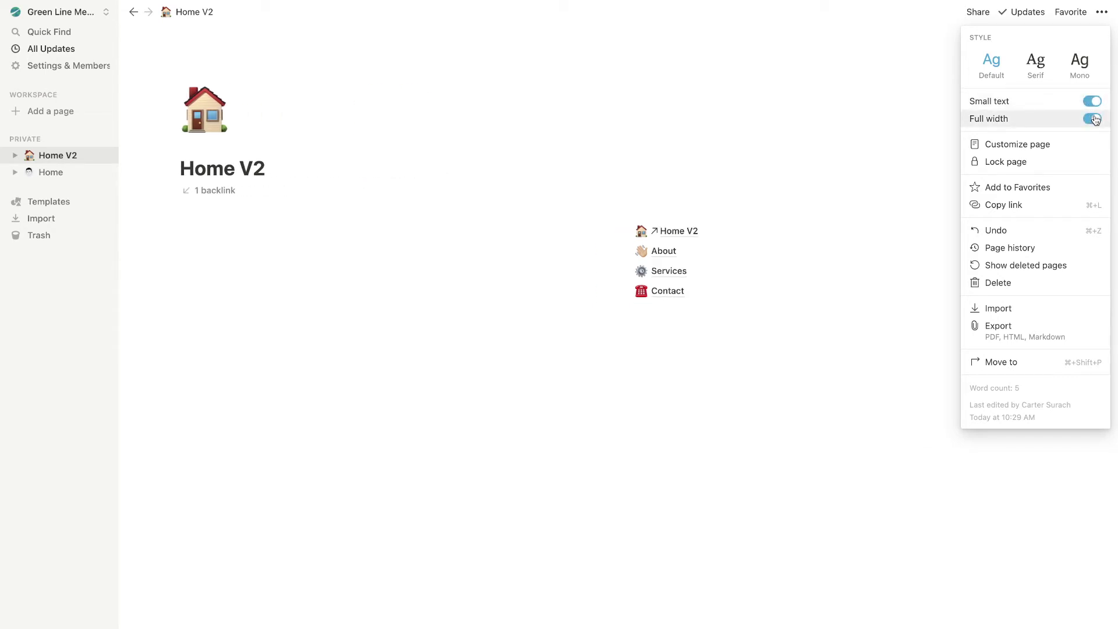
Keep the Default font after previewing Serif, and set Backlinks and Page comments to Off
{"action": "left_click", "coordinate": [1029, 62]}
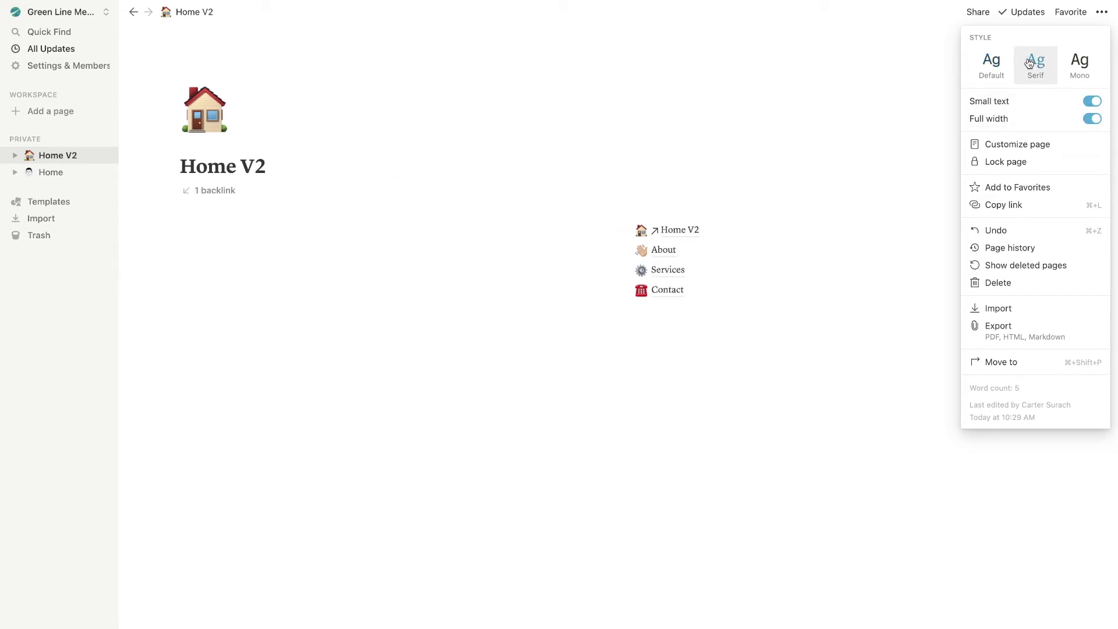
{"action": "left_click", "coordinate": [991, 61]}
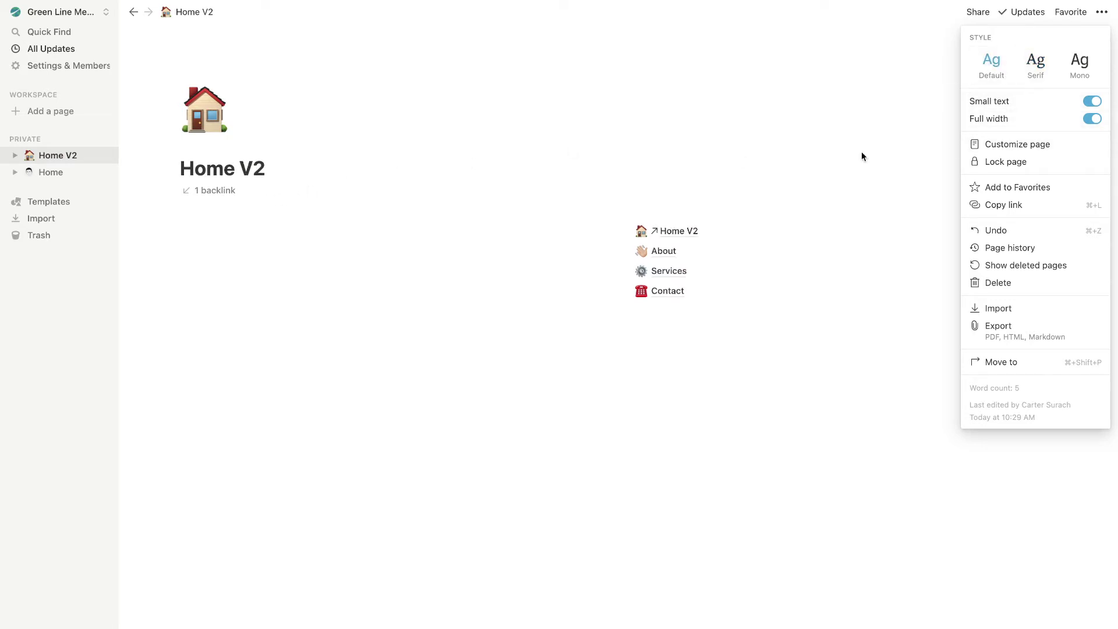
{"action": "left_click", "coordinate": [1020, 146]}
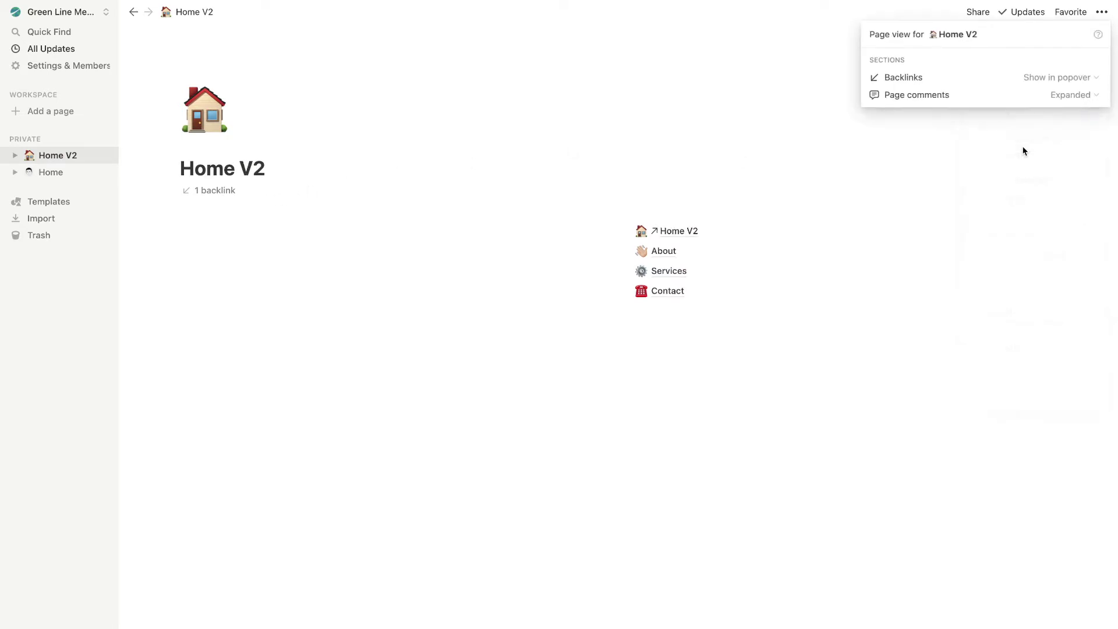
{"action": "left_click", "coordinate": [1055, 82]}
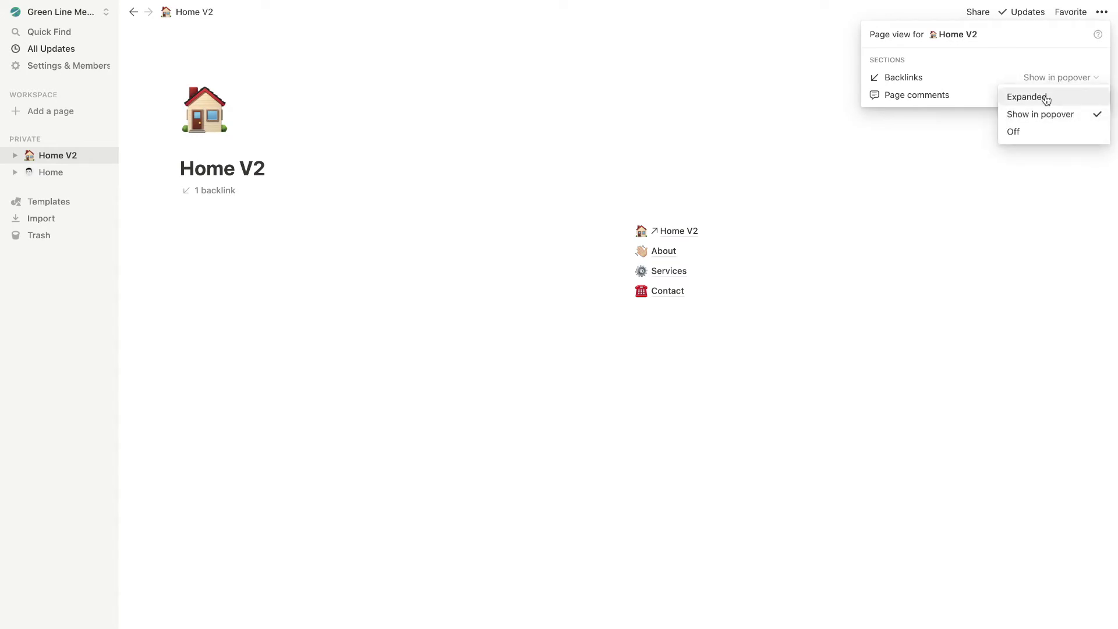
{"action": "left_click", "coordinate": [1044, 97]}
{"action": "left_click", "coordinate": [1061, 80]}
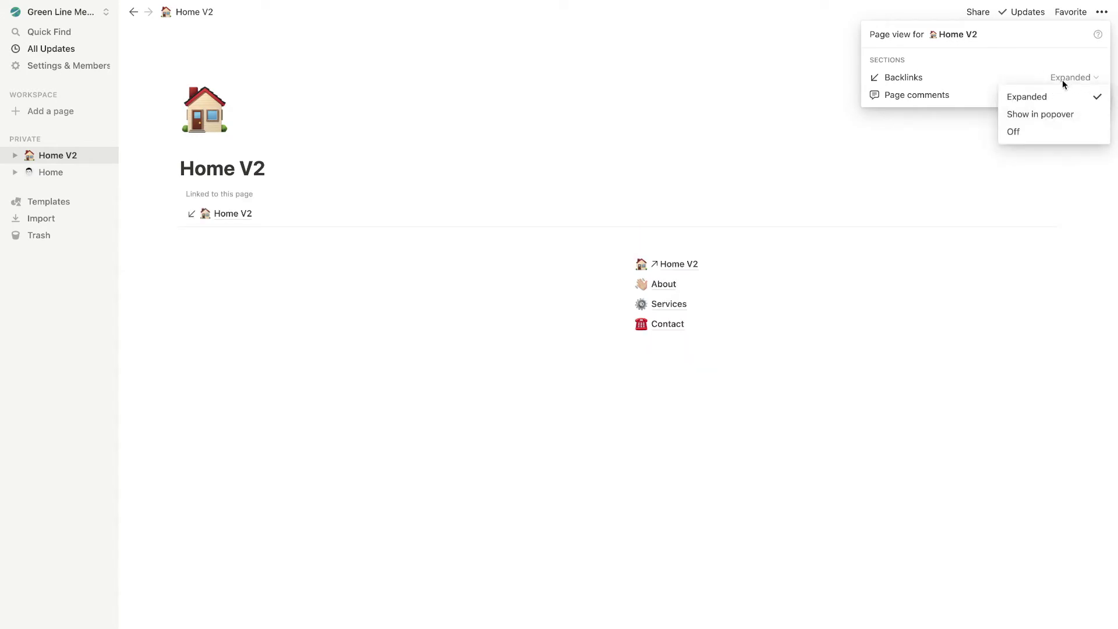
{"action": "left_click", "coordinate": [1023, 133]}
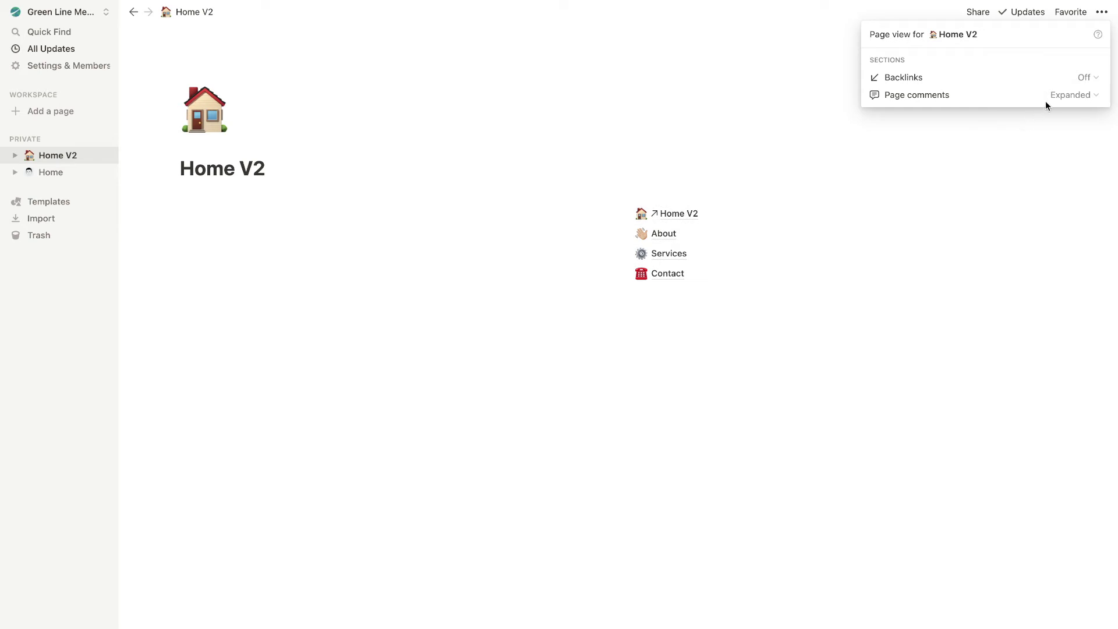
{"action": "left_click", "coordinate": [1074, 97]}
{"action": "left_click", "coordinate": [1017, 134]}
{"action": "left_click", "coordinate": [811, 114]}
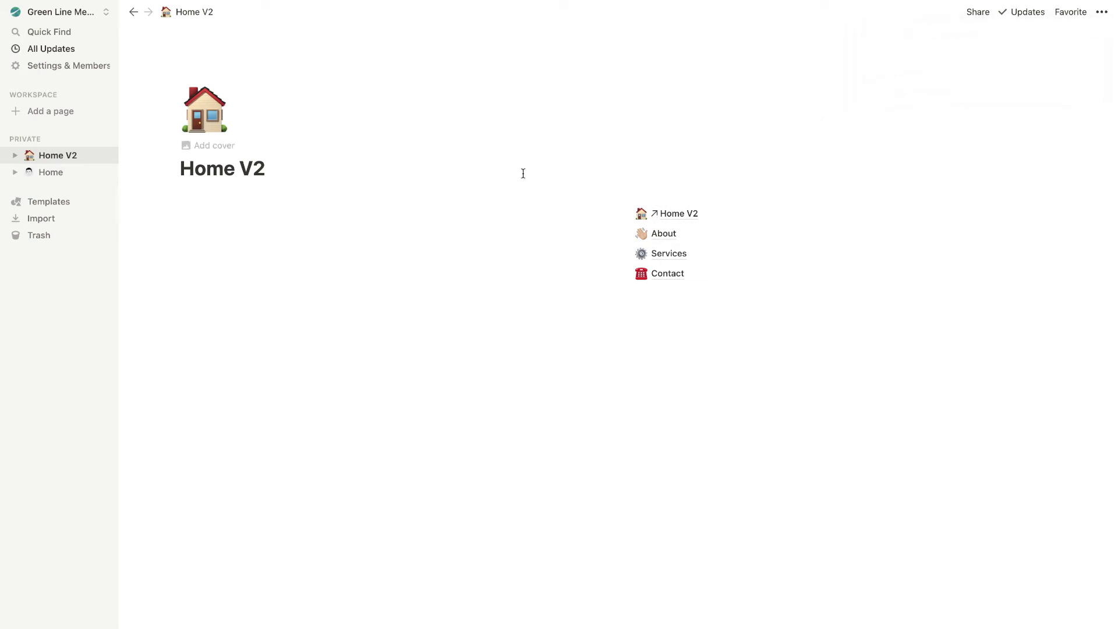
Type Title in the empty left-column line and turn it into a Heading 2
{"action": "left_click", "coordinate": [284, 211]}
{"action": "type", "text": "Title"}
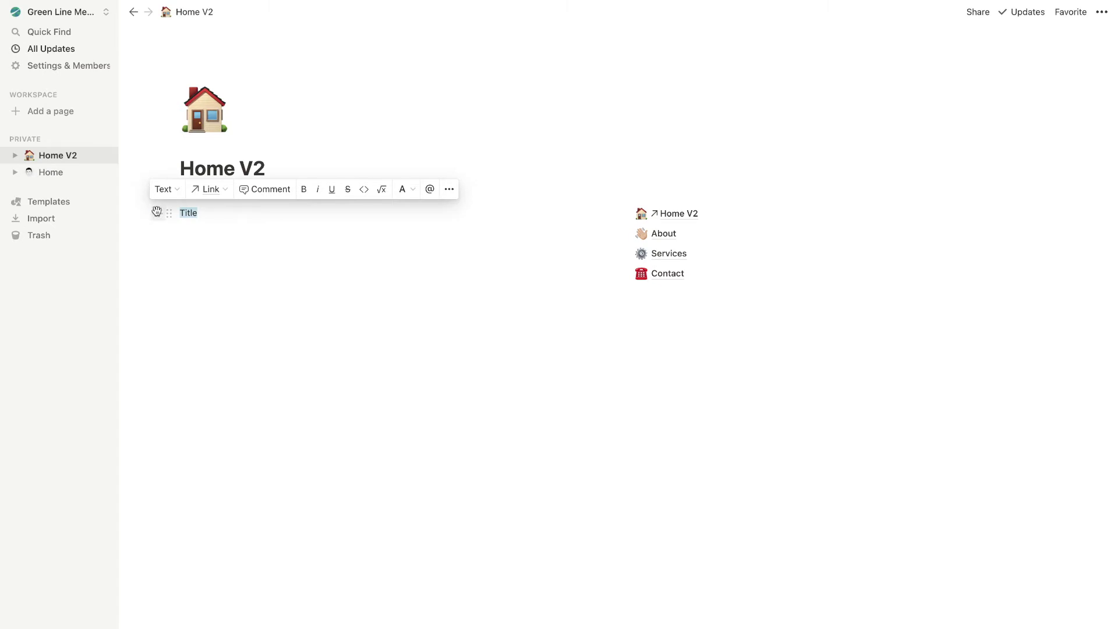
{"action": "left_click", "coordinate": [163, 189]}
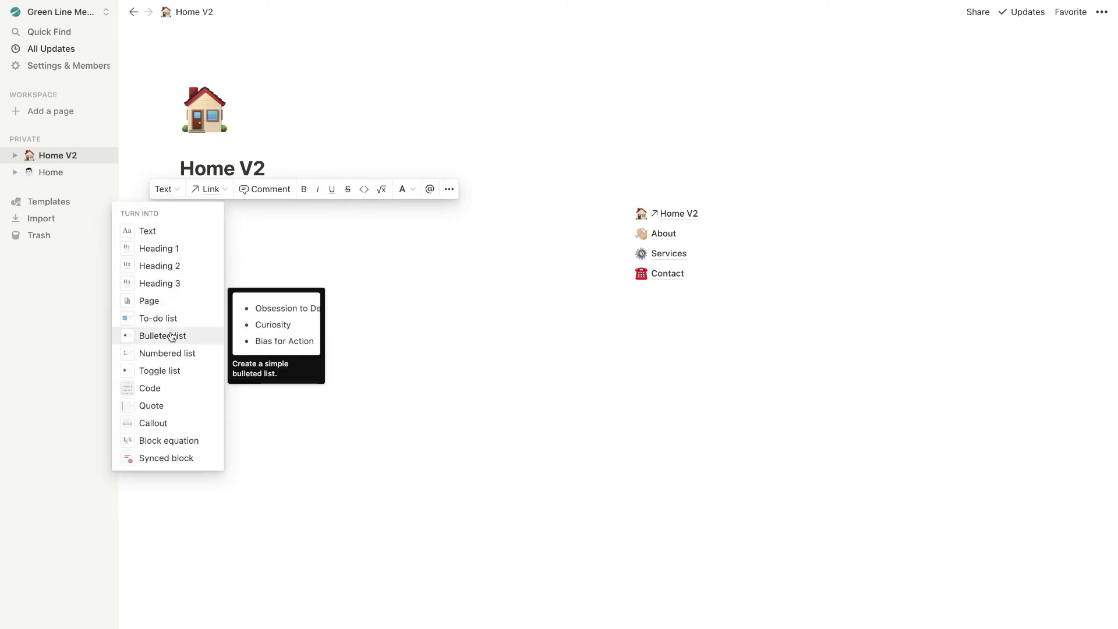
{"action": "left_click", "coordinate": [175, 267]}
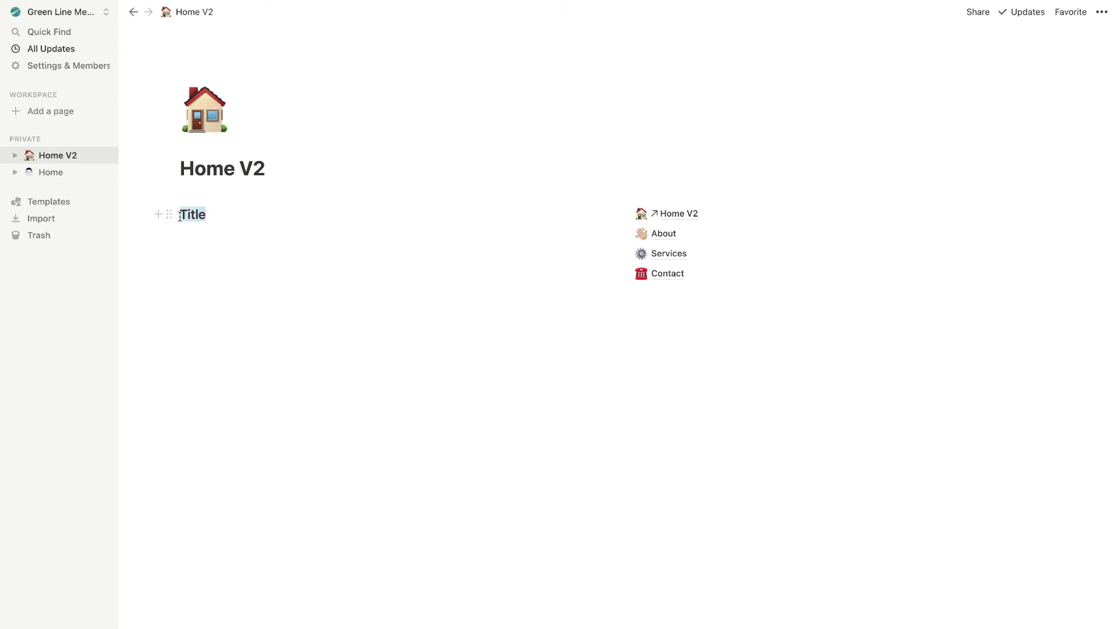
{"action": "left_click", "coordinate": [208, 218]}
{"action": "key", "text": "Return"}
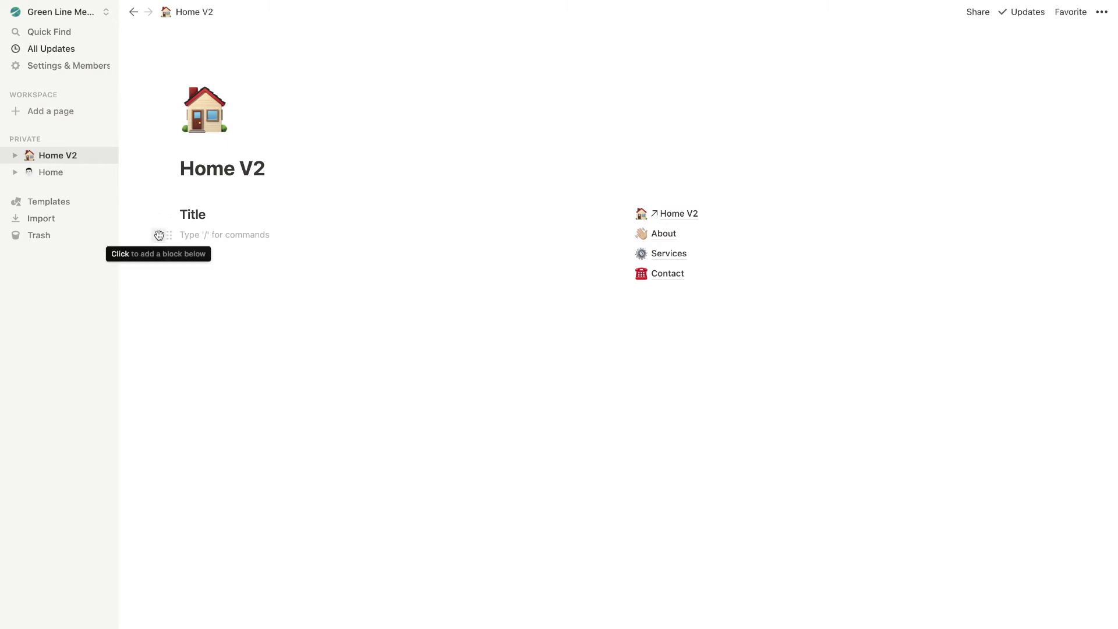
Add a Quote block reading 'enter quote here / or page infor' below the heading
{"action": "left_click", "coordinate": [54, 172]}
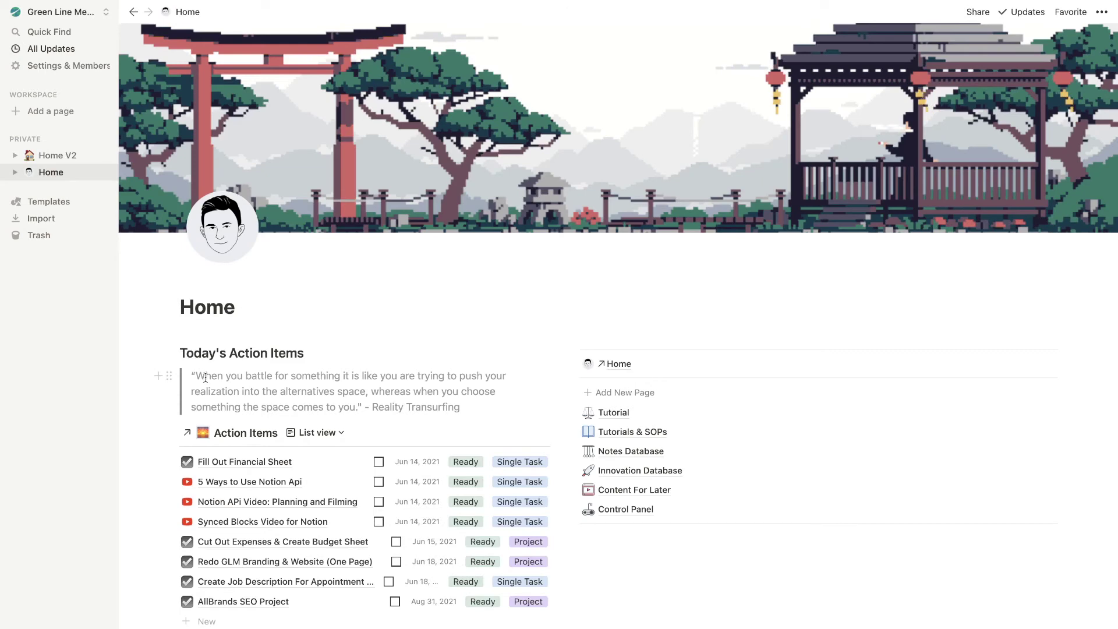
{"action": "left_click_drag", "start_coordinate": [192, 376], "coordinate": [421, 407]}
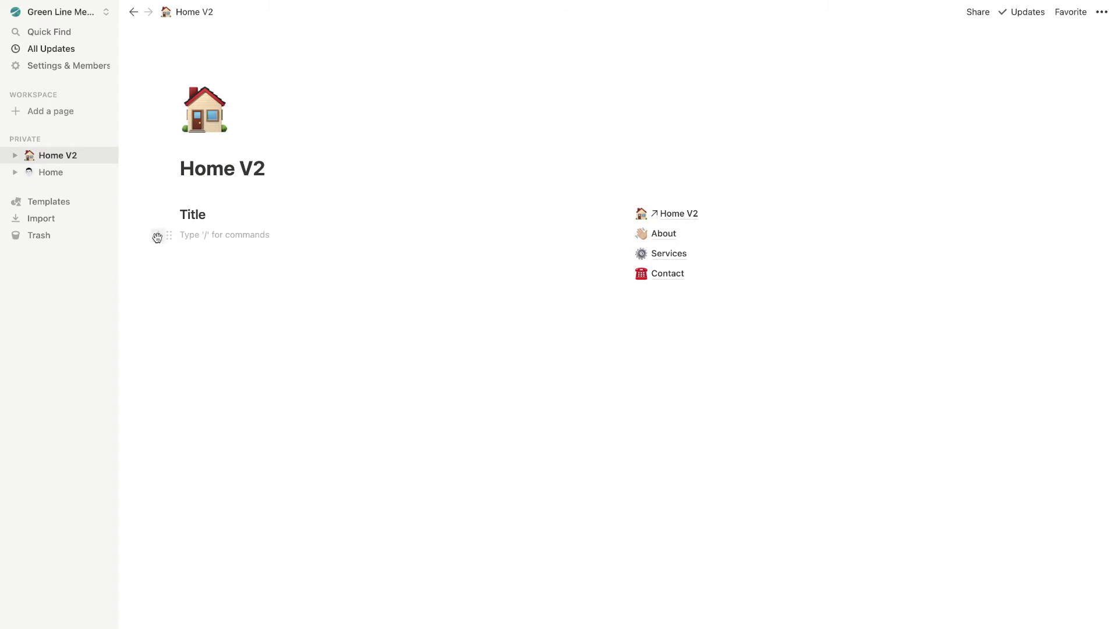
{"action": "left_click", "coordinate": [158, 237]}
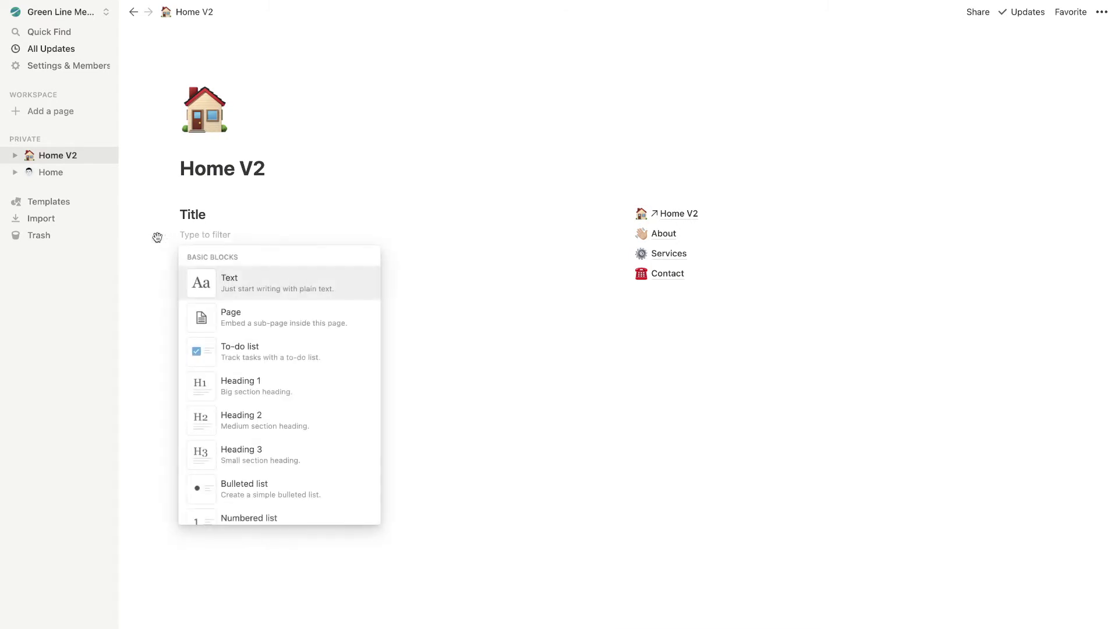
{"action": "scroll", "coordinate": [269, 369], "scroll_direction": "down", "scroll_amount": 5}
{"action": "left_click", "coordinate": [268, 364]}
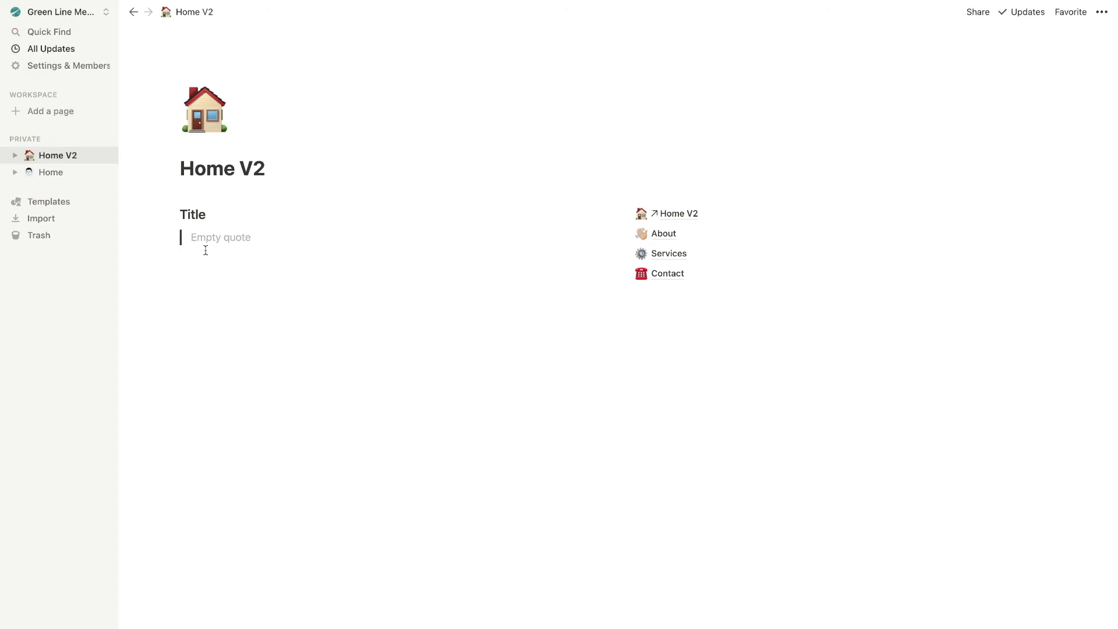
{"action": "type", "text": "enter quote here"}
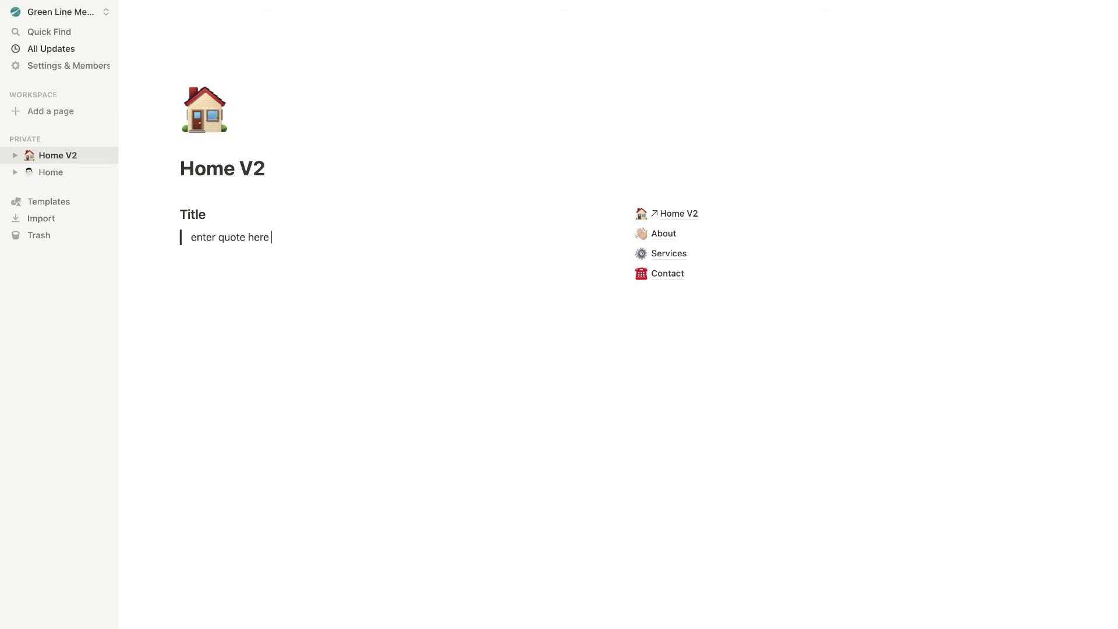
{"action": "type", "text": " / or page information."}
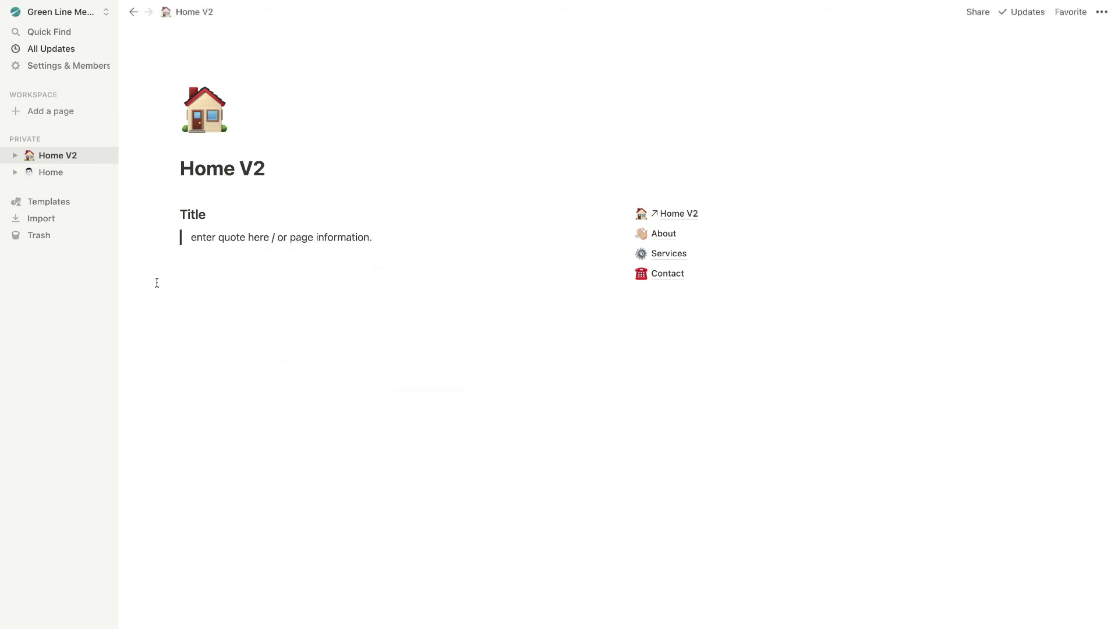
{"action": "key", "text": "Return"}
Start typing the {Content Placeholder} text beneath the quote
{"action": "type", "text": "{Content Placeholder"}
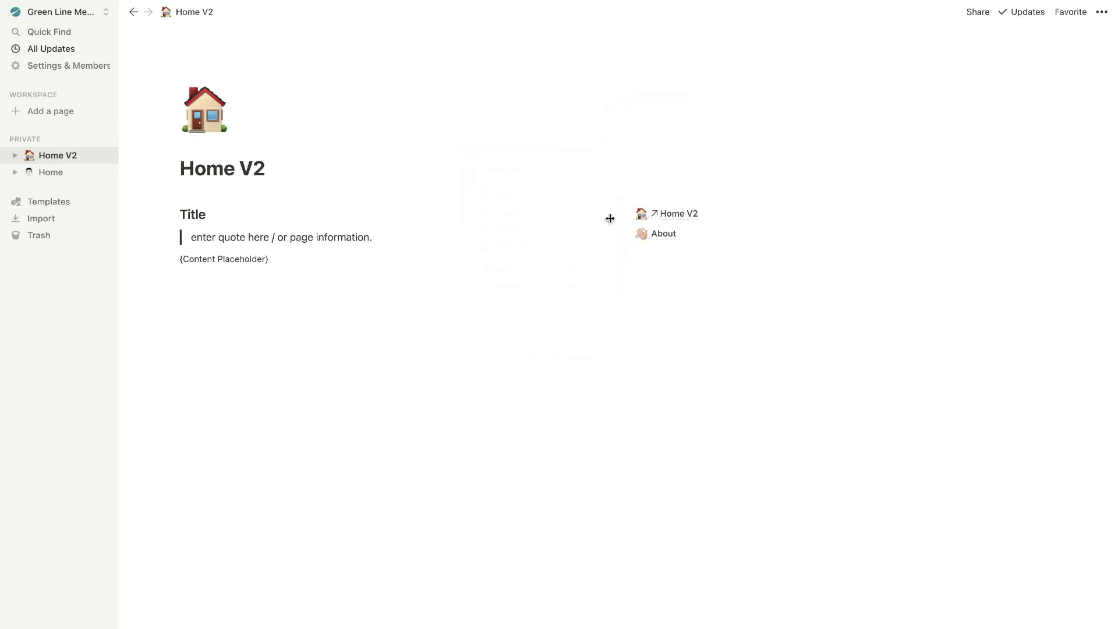
Delete the About link and insert a synced block below the Home V2 link via /synced
{"action": "left_click", "coordinate": [624, 235]}
{"action": "left_click", "coordinate": [533, 174]}
{"action": "left_click", "coordinate": [618, 212]}
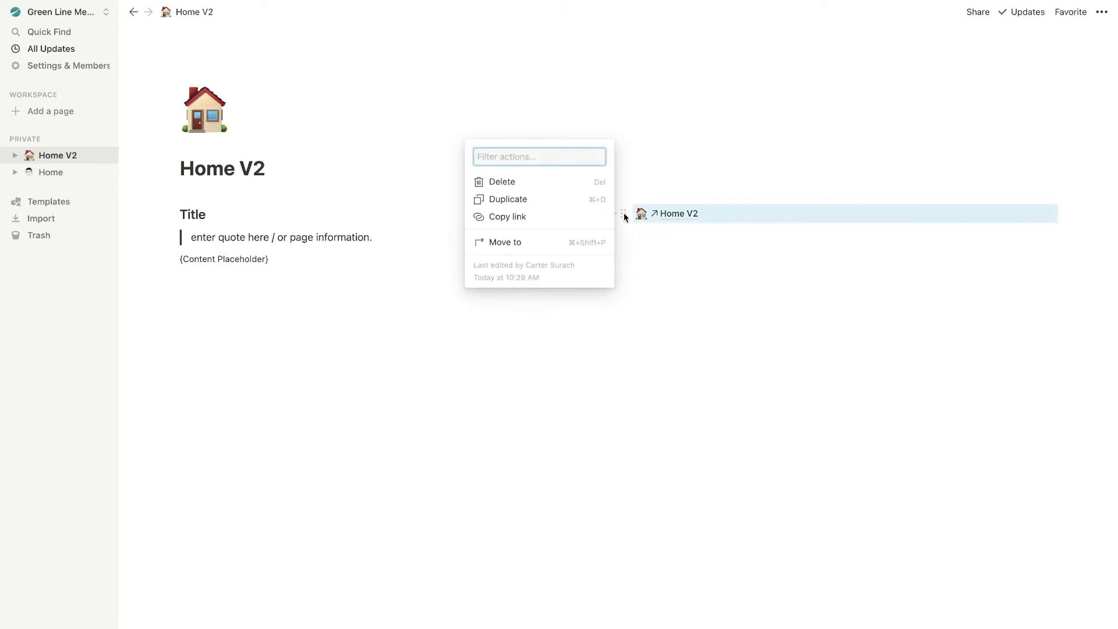
{"action": "left_click", "coordinate": [657, 233]}
{"action": "type", "text": "/t"}
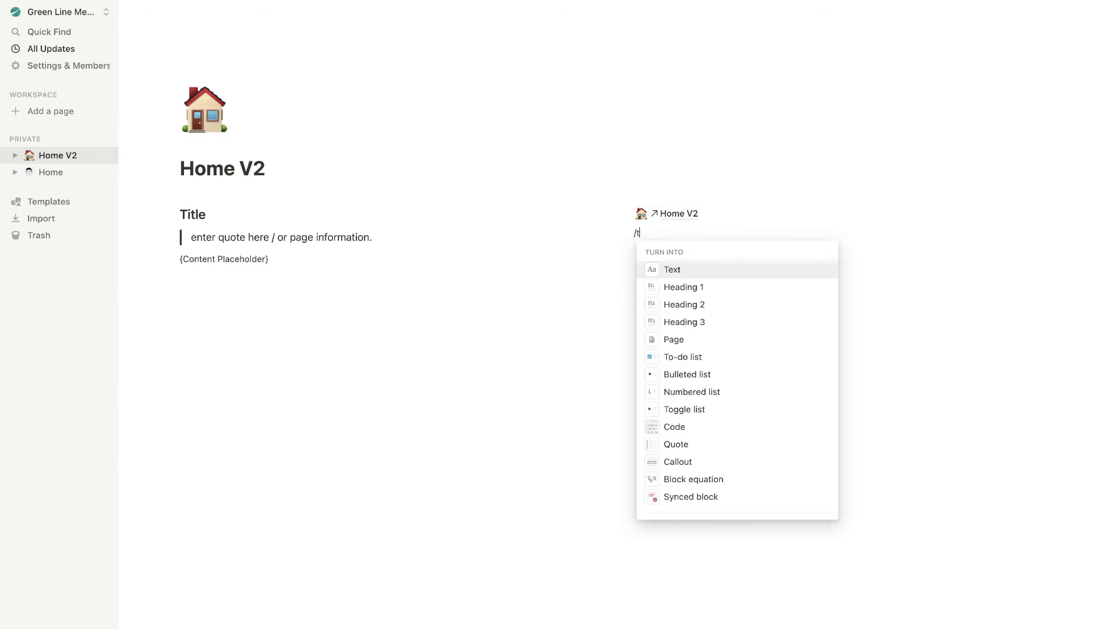
{"action": "key", "text": "BackSpace"}
{"action": "type", "text": "synced"}
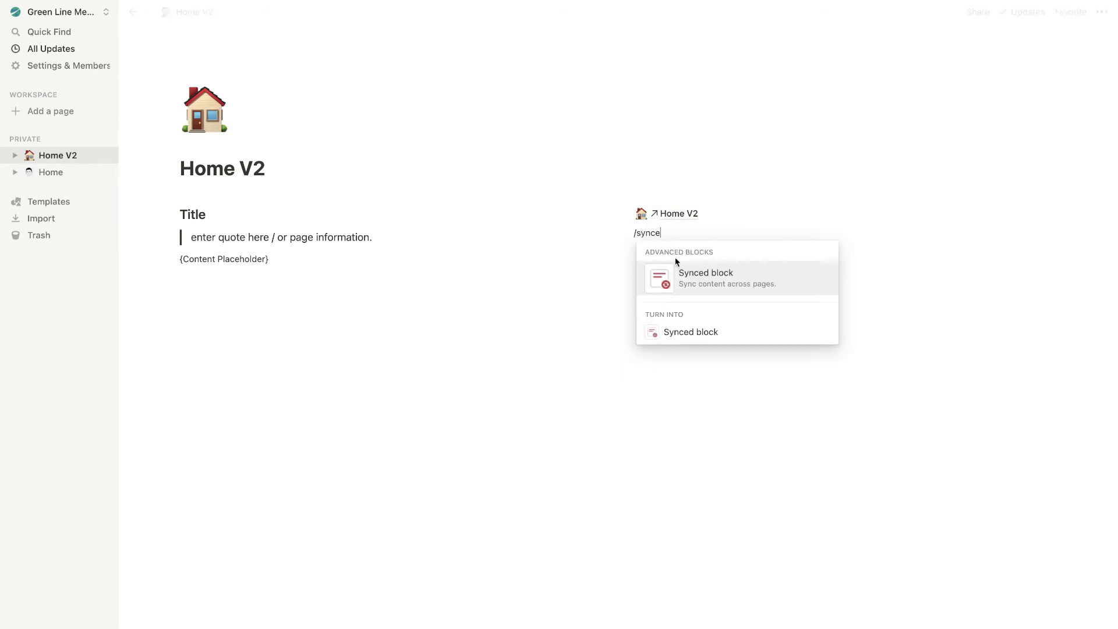
{"action": "left_click", "coordinate": [701, 274]}
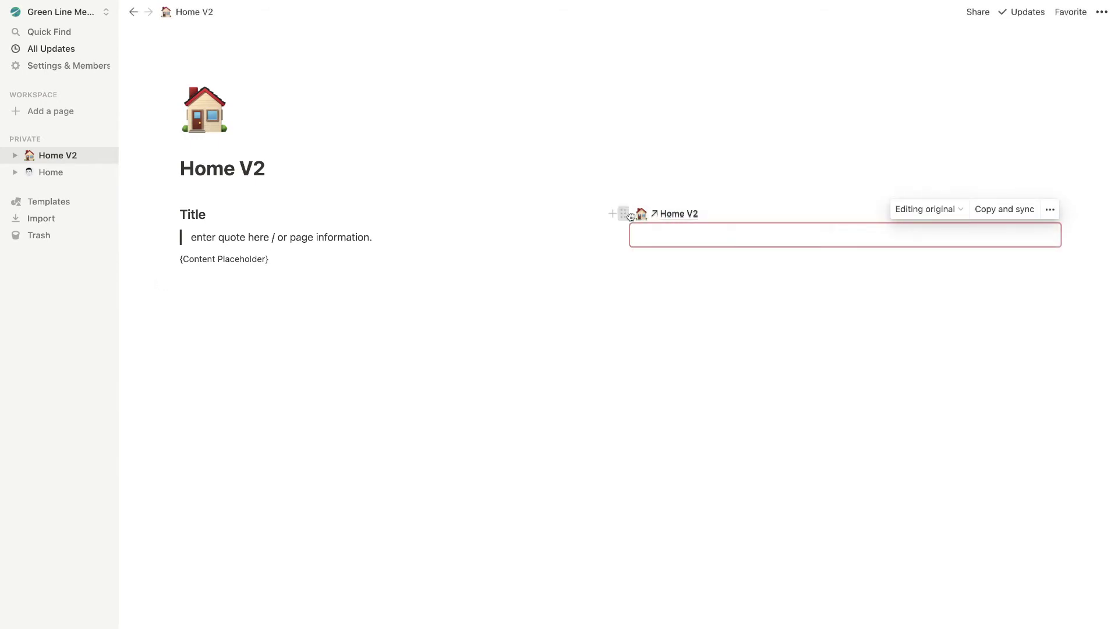
Drag the Home V2 link into the synced block, leaving an empty line beneath it
{"action": "left_click_drag", "start_coordinate": [623, 213], "coordinate": [658, 232]}
{"action": "left_click", "coordinate": [658, 233]}
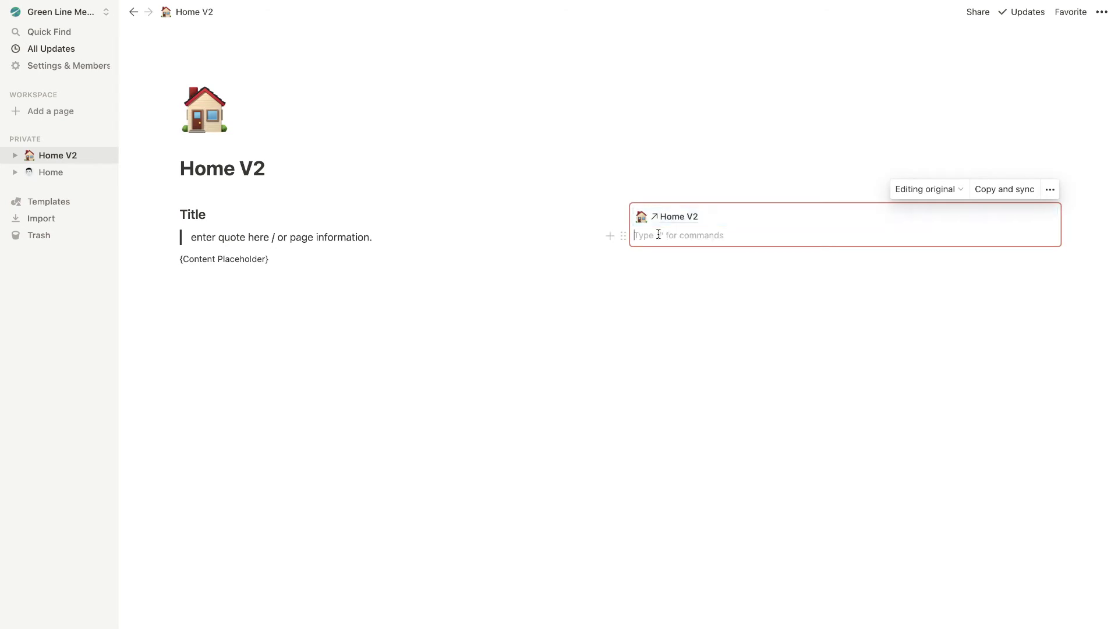
{"action": "key", "text": "Escape"}
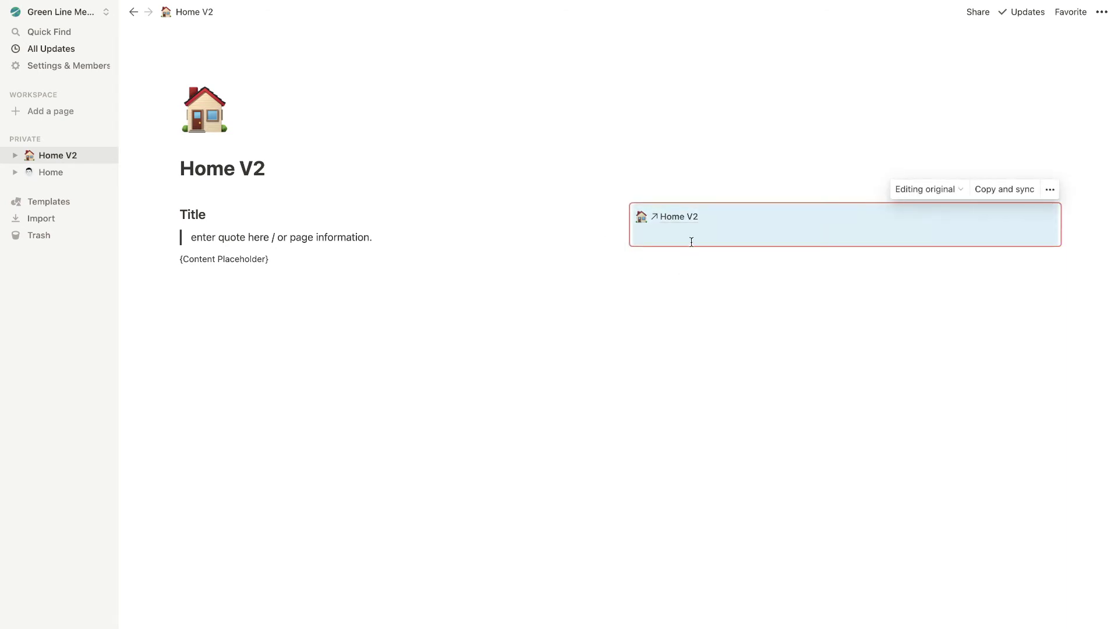
{"action": "left_click", "coordinate": [690, 236]}
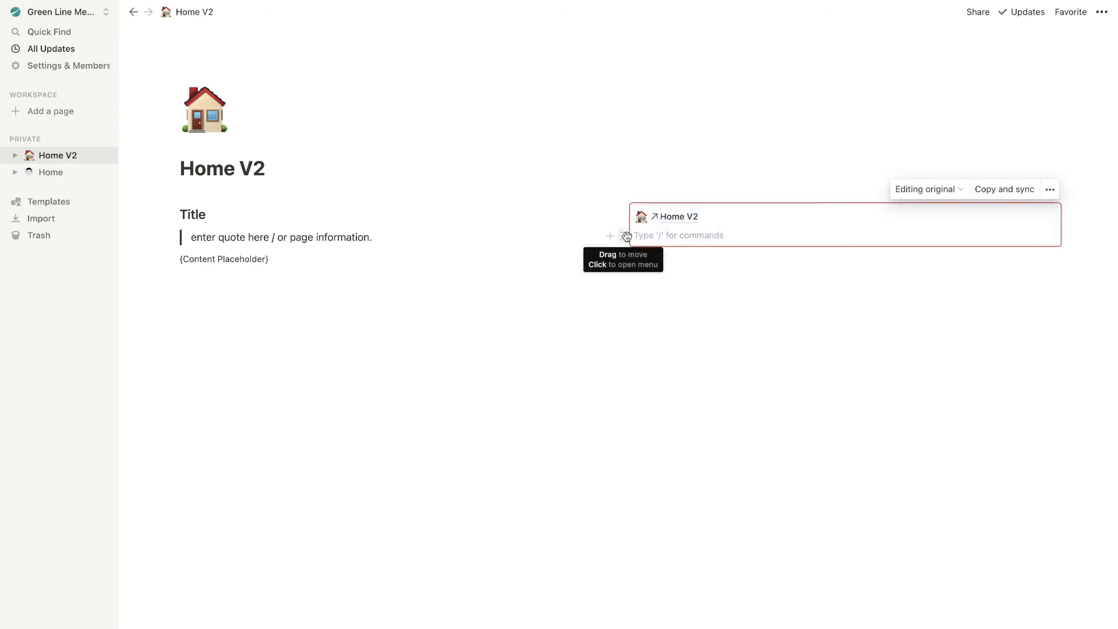
{"action": "type", "text": "/template"}
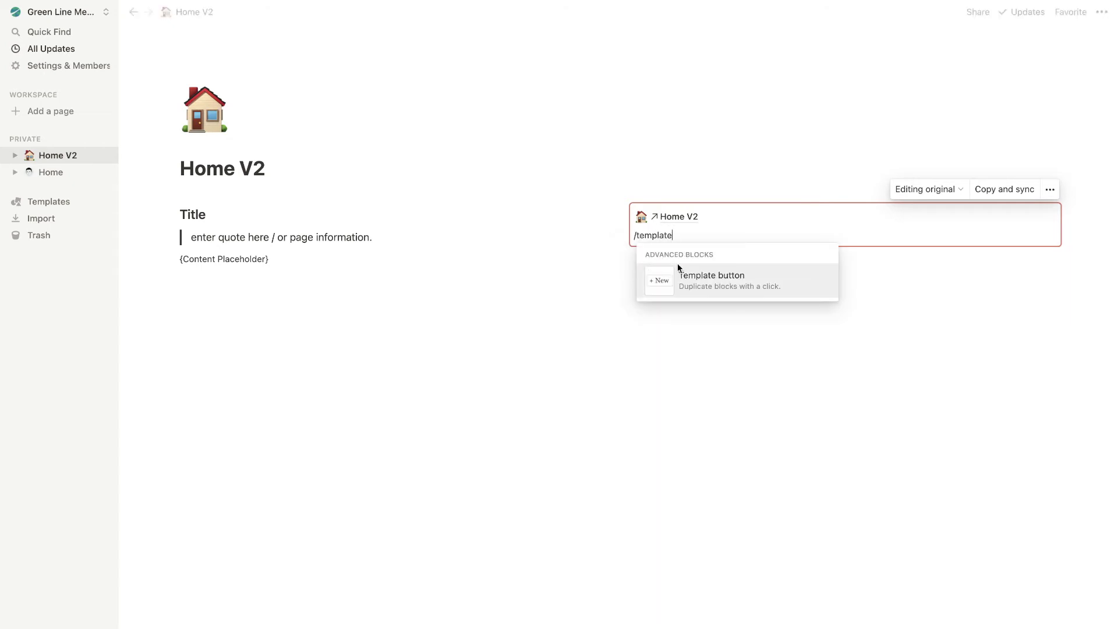
Insert a Template button named 'Add a new page', make its template line plain text, and add a sub-page
{"action": "left_click", "coordinate": [681, 273]}
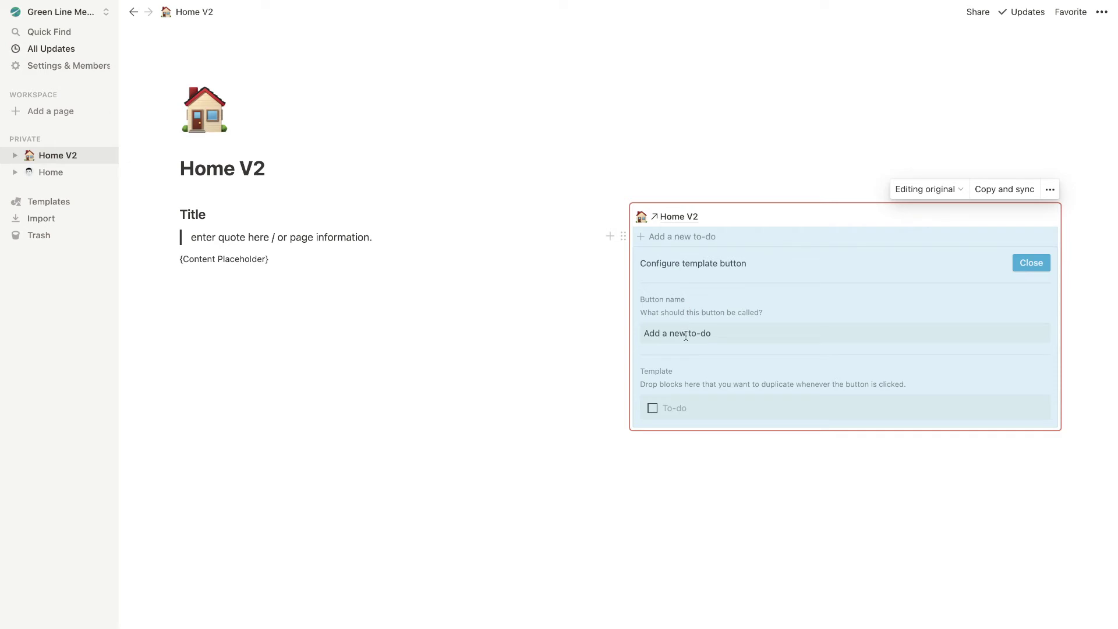
{"action": "left_click_drag", "start_coordinate": [711, 334], "coordinate": [678, 338]}
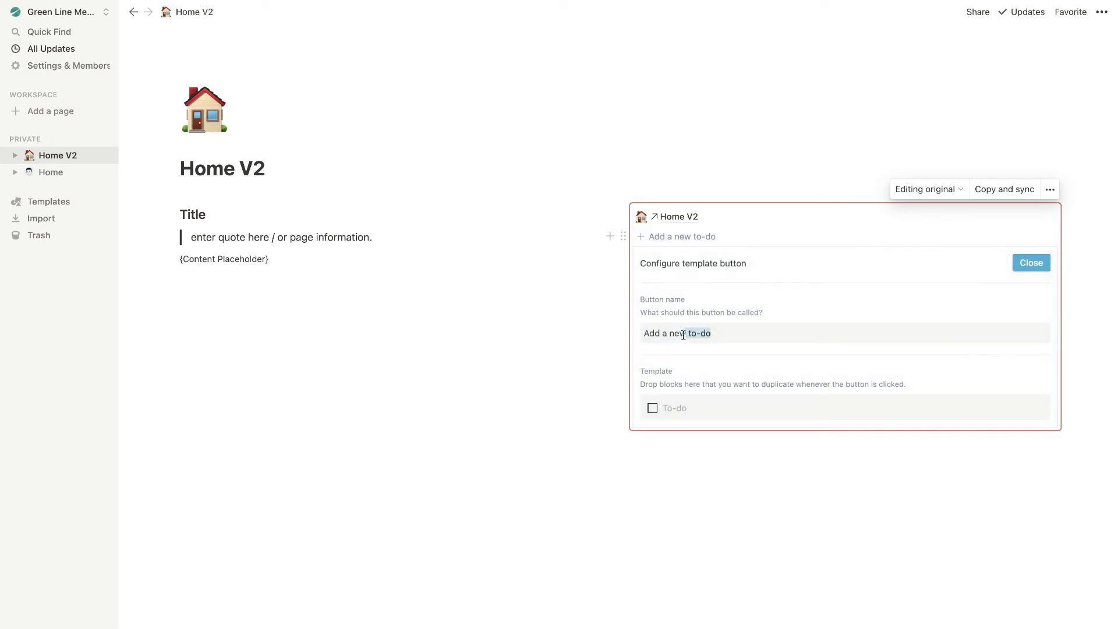
{"action": "type", "text": "page"}
{"action": "key", "text": "BackSpace"}
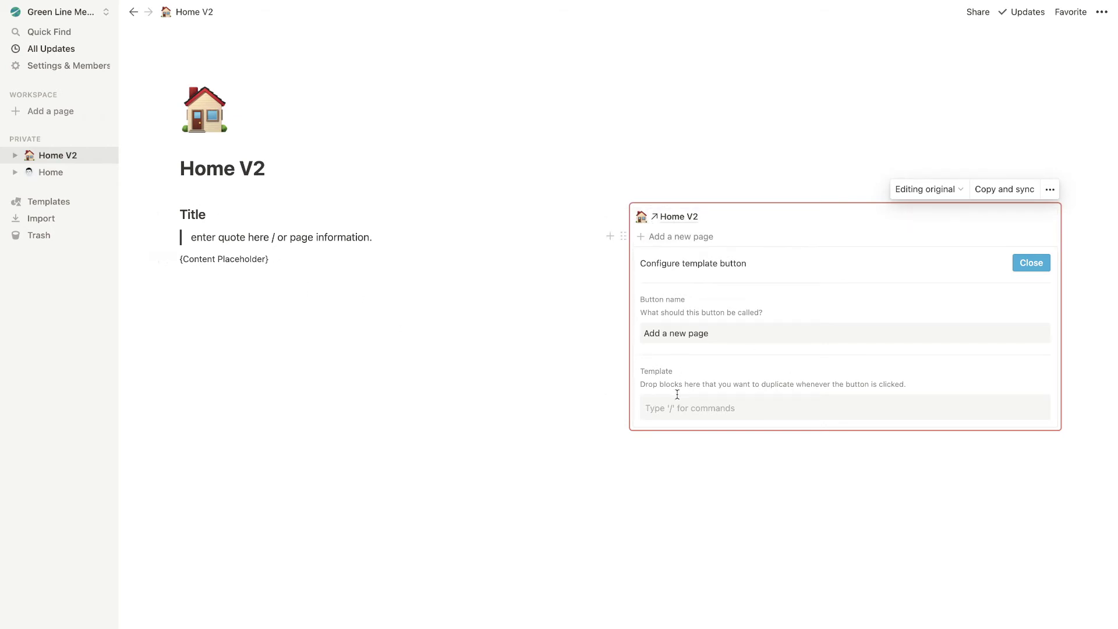
{"action": "type", "text": "/"}
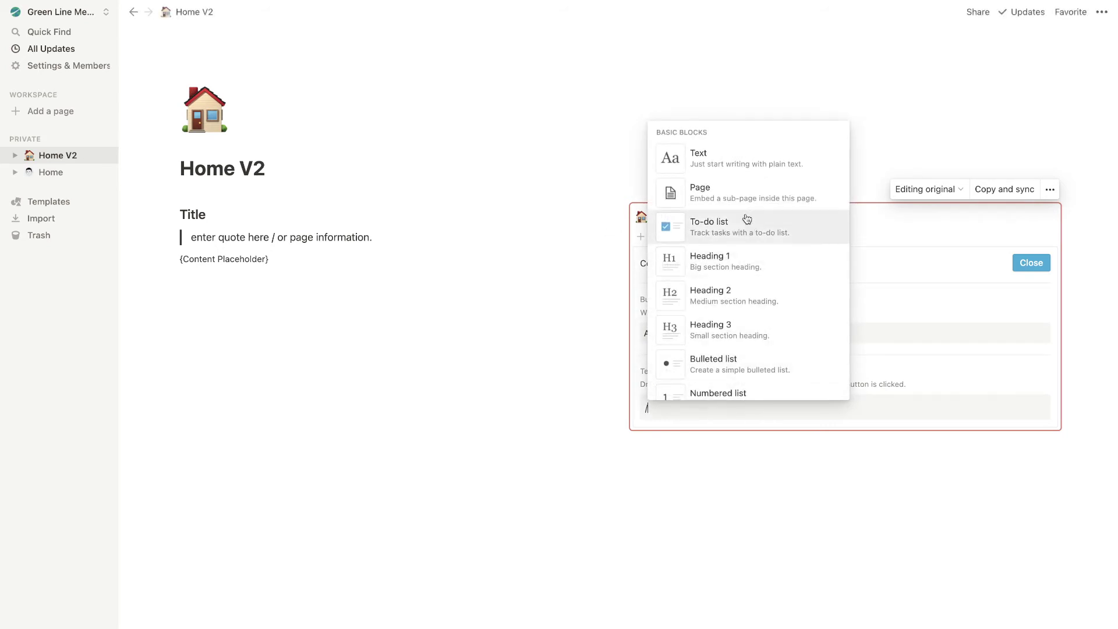
{"action": "left_click", "coordinate": [737, 201]}
Title the template sub-page 'New Page' and give it a waving-hand icon
{"action": "type", "text": "Templa"}
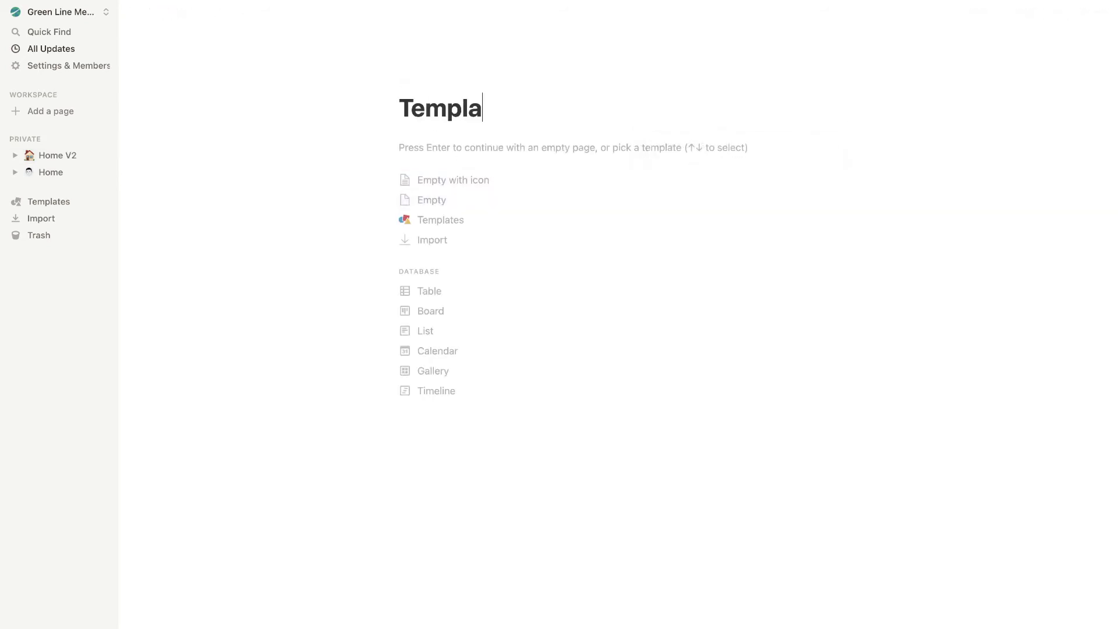
{"action": "type", "text": "te"}
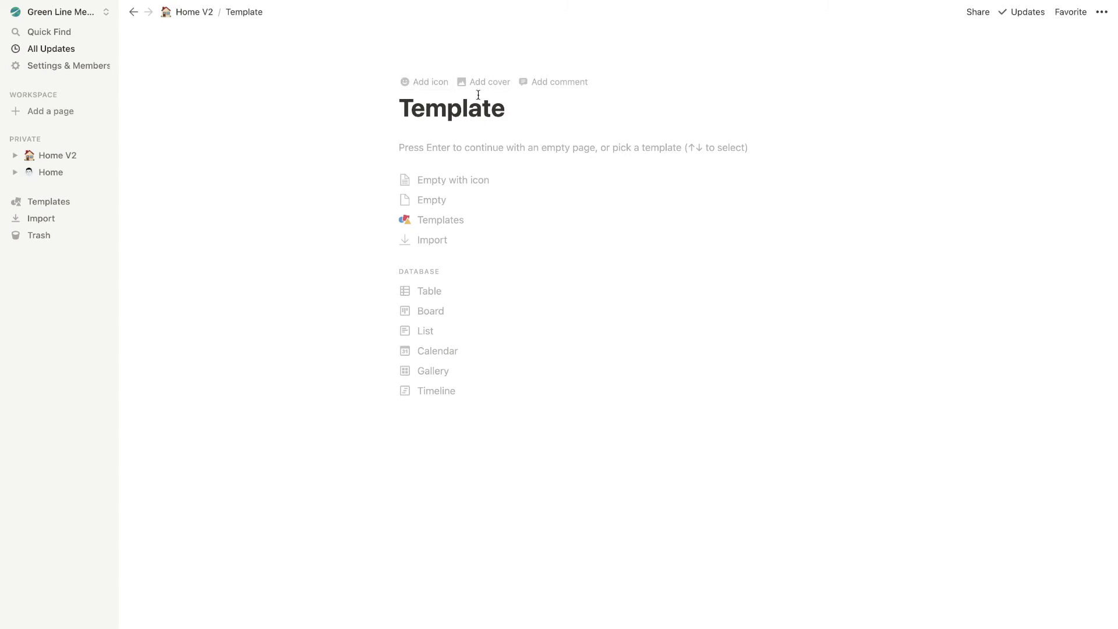
{"action": "left_click", "coordinate": [406, 105], "text": "shift"}
{"action": "double_click", "coordinate": [405, 105]}
{"action": "type", "text": "New Page"}
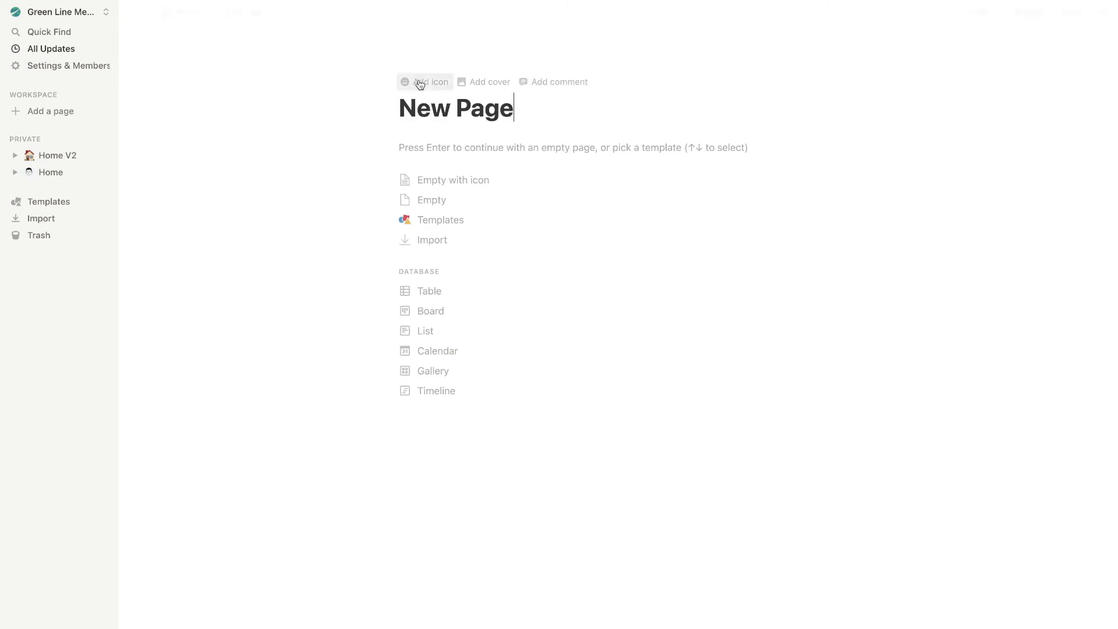
{"action": "left_click", "coordinate": [420, 82]}
{"action": "left_click", "coordinate": [415, 115]}
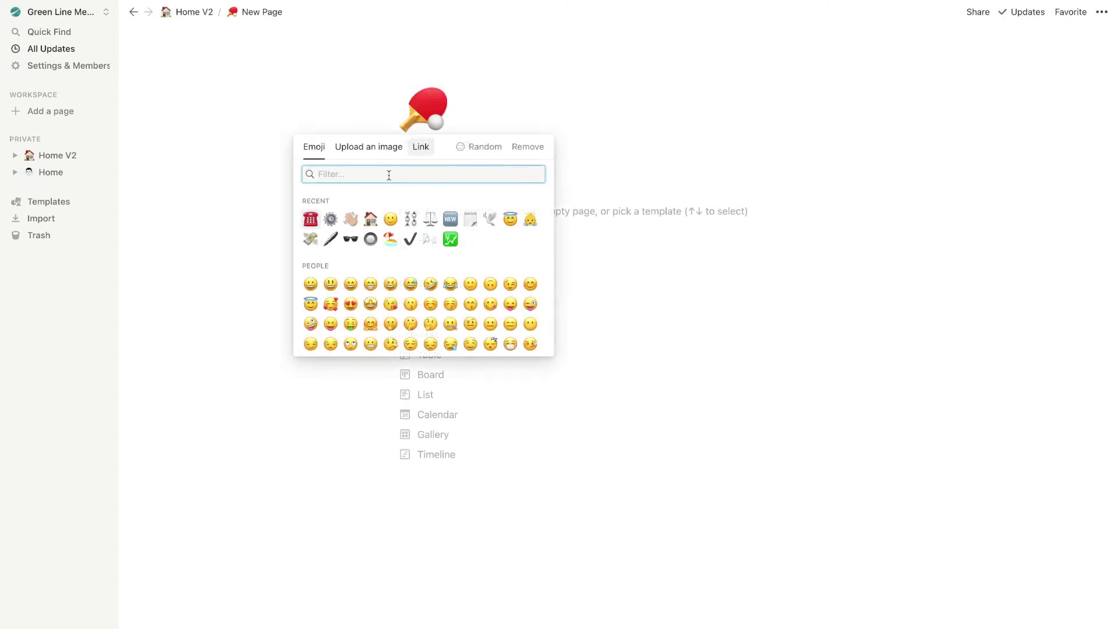
{"action": "left_click", "coordinate": [350, 220]}
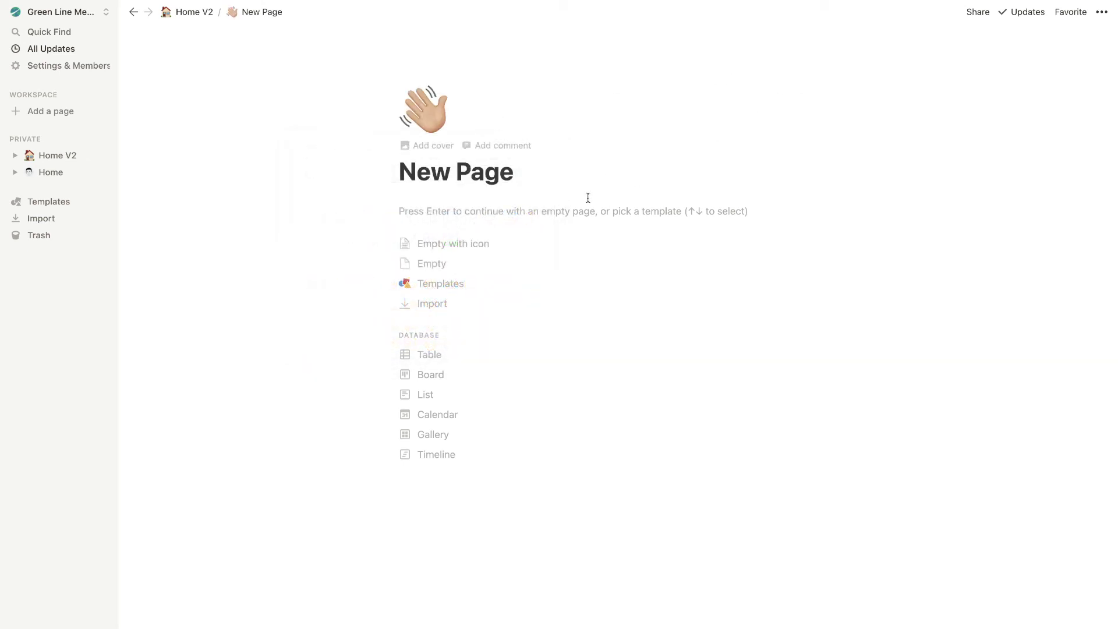
{"action": "key", "text": "Return"}
{"action": "key", "text": "Up"}
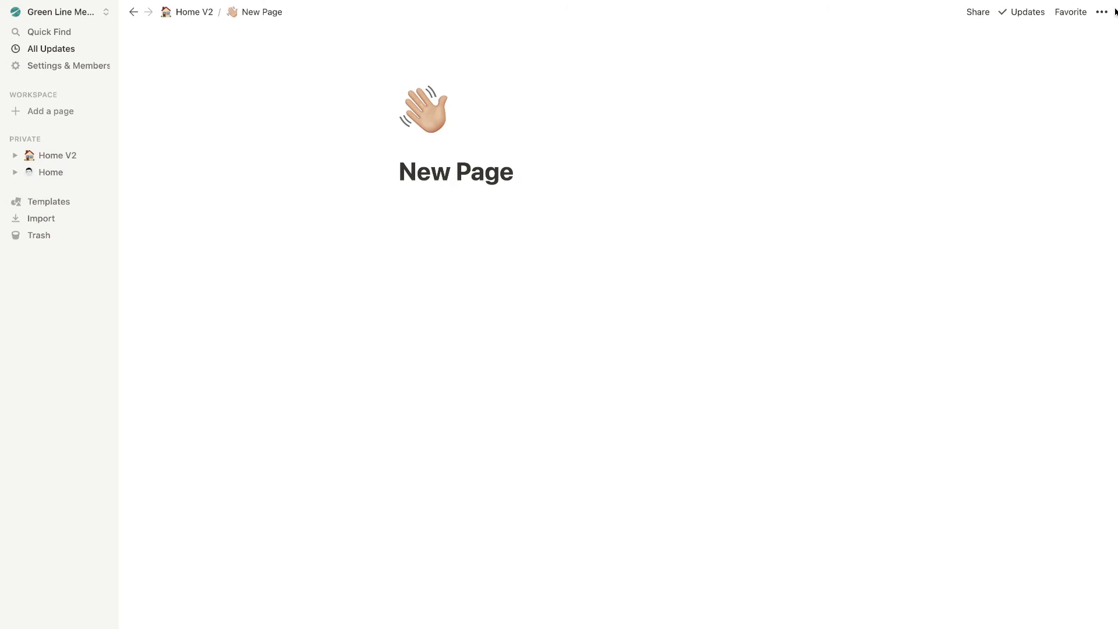
Turn on Small text and Full width for New Page and set Backlinks to Off
{"action": "left_click", "coordinate": [1100, 13]}
{"action": "left_click", "coordinate": [1091, 100]}
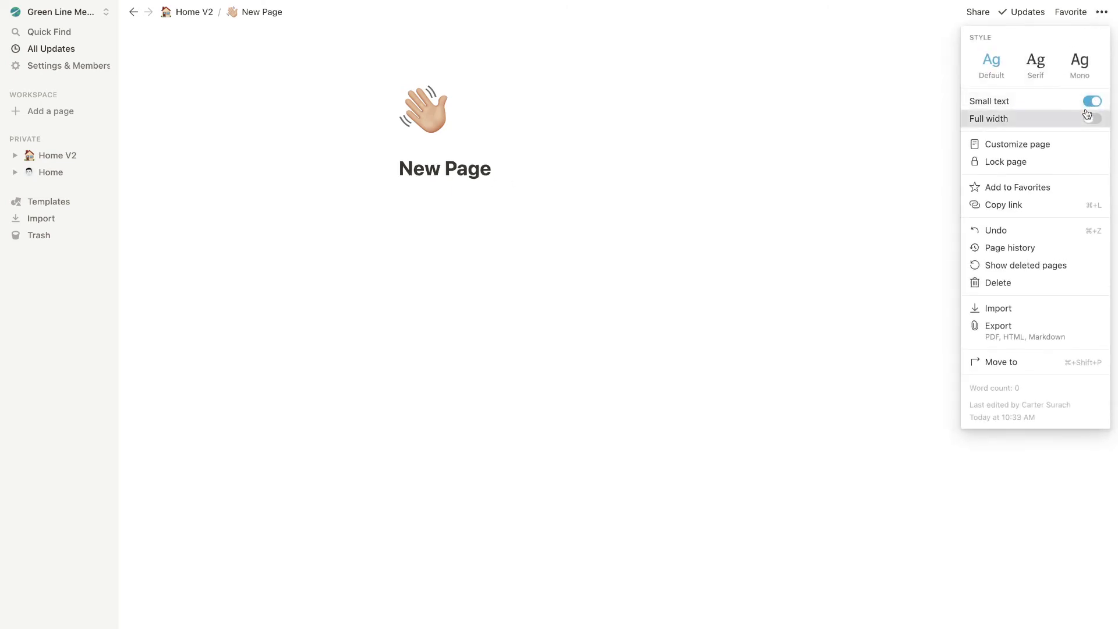
{"action": "left_click", "coordinate": [1089, 118]}
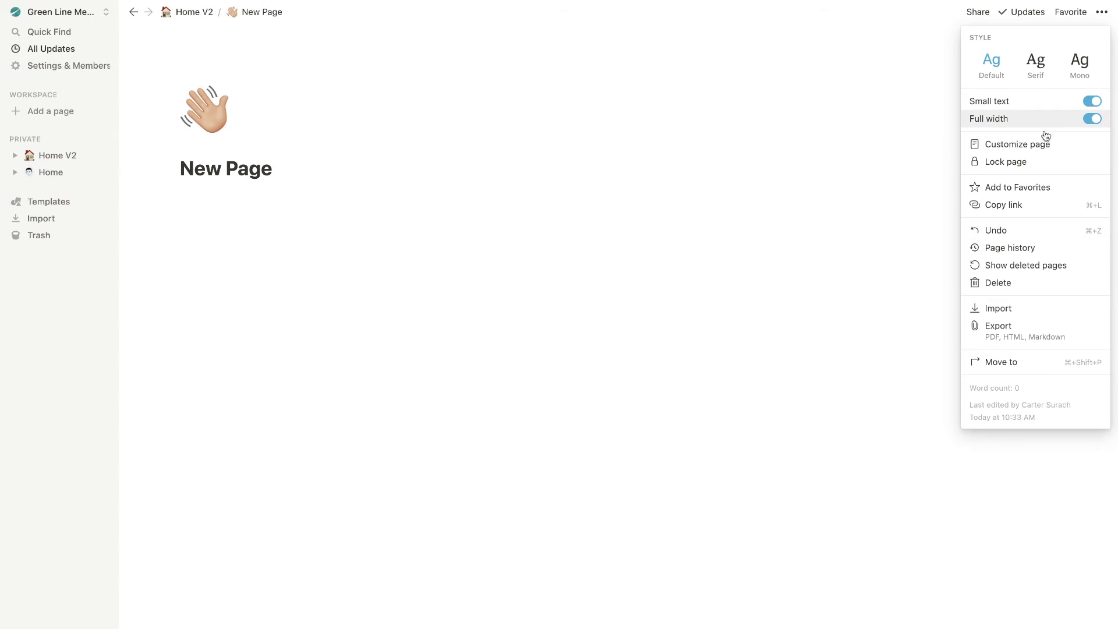
{"action": "left_click", "coordinate": [1035, 152]}
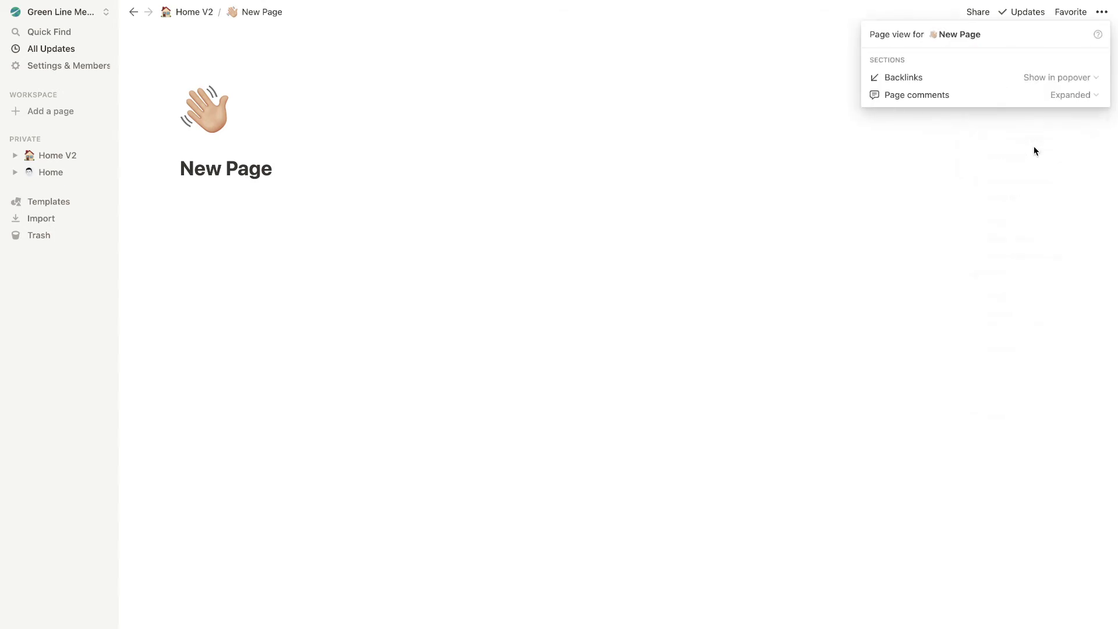
{"action": "left_click", "coordinate": [1051, 78]}
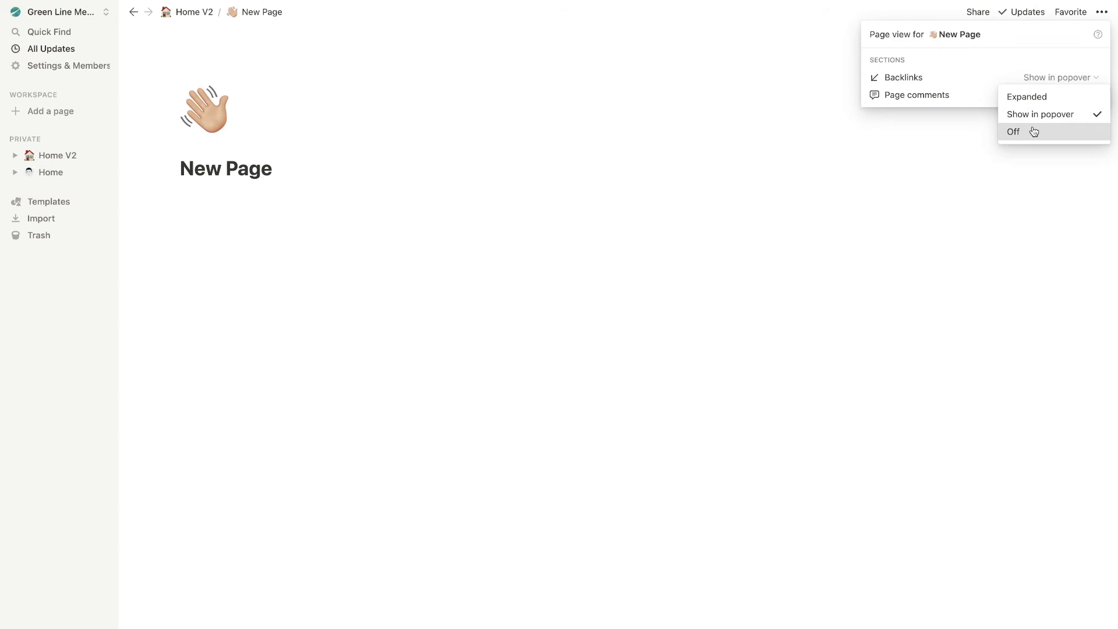
{"action": "left_click", "coordinate": [1030, 131]}
{"action": "left_click", "coordinate": [959, 153]}
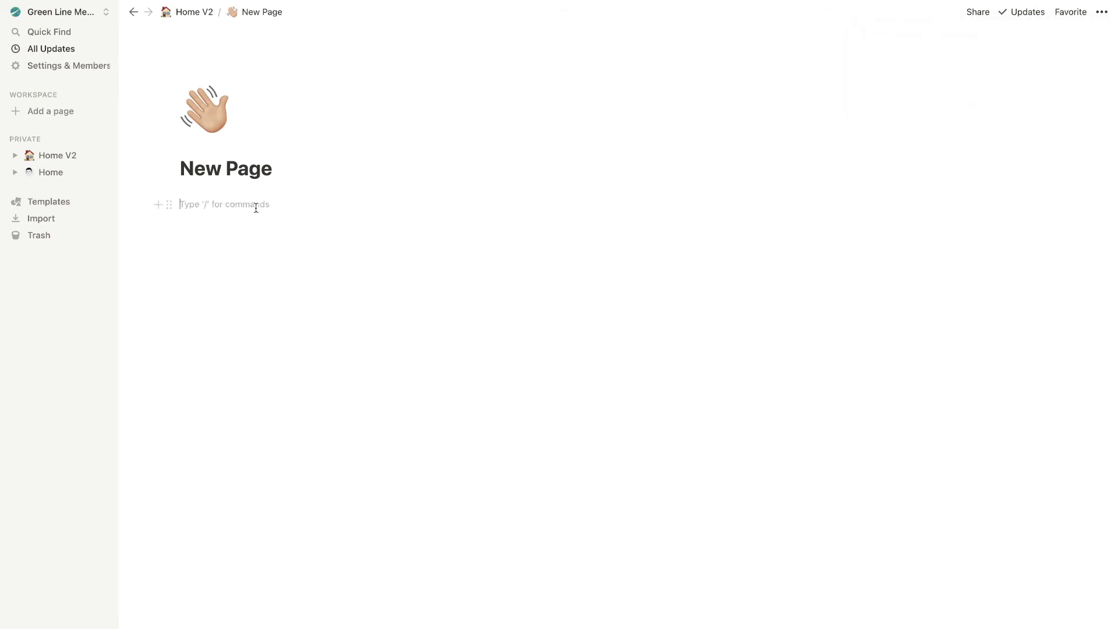
Paste the synced Hello world! block and type Title, quote and content lines below it
{"action": "type", "text": "Hello world! 👋"}
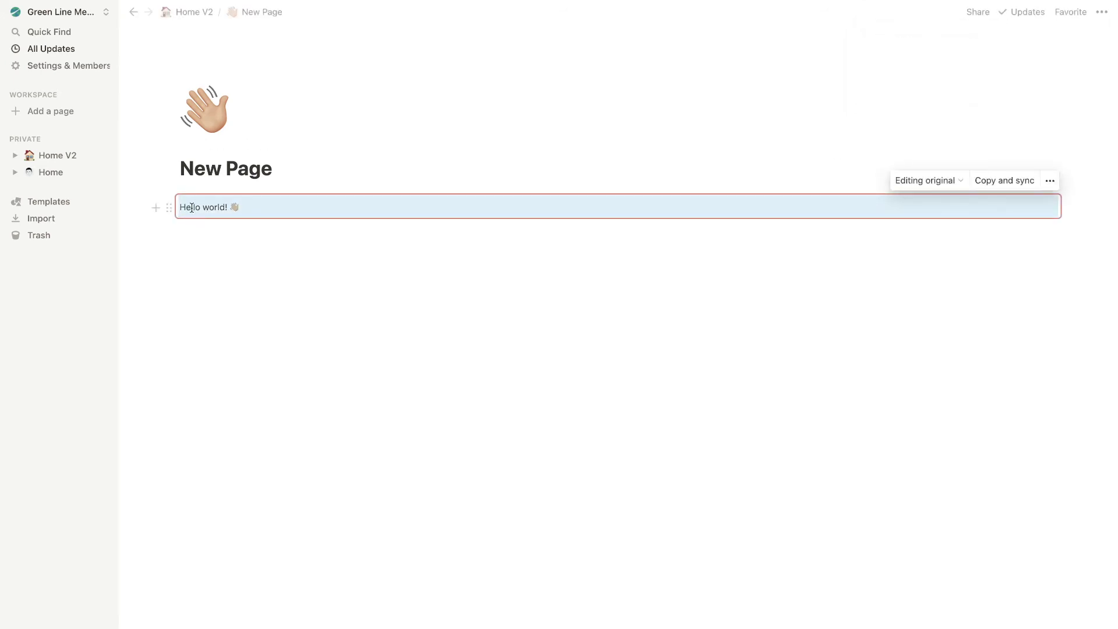
{"action": "left_click", "coordinate": [209, 237]}
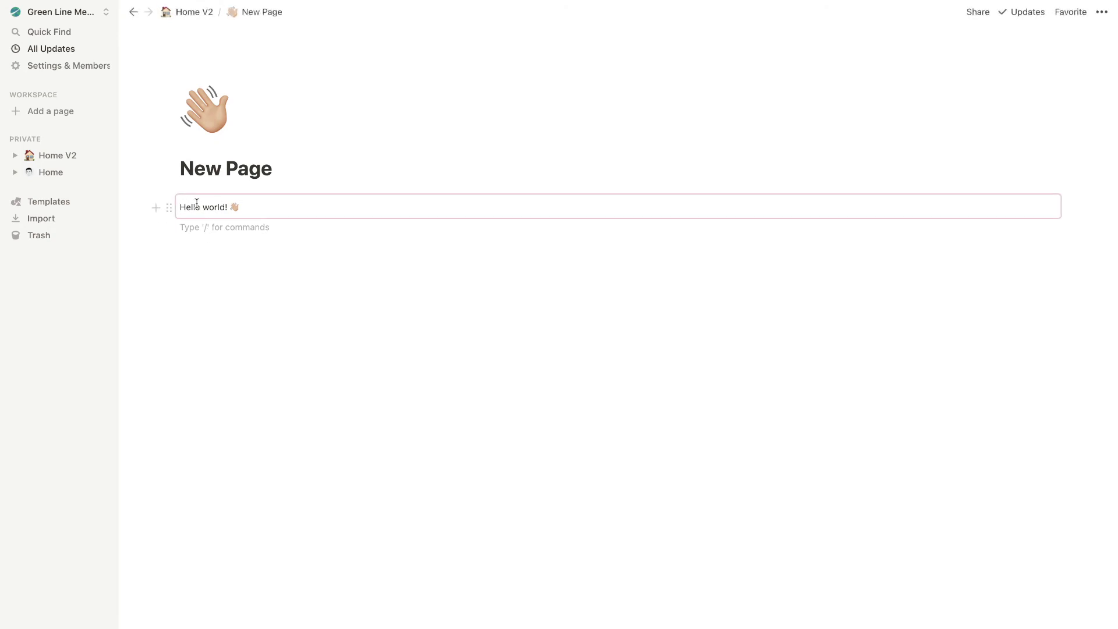
{"action": "type", "text": "Title"}
{"action": "key", "text": "Return"}
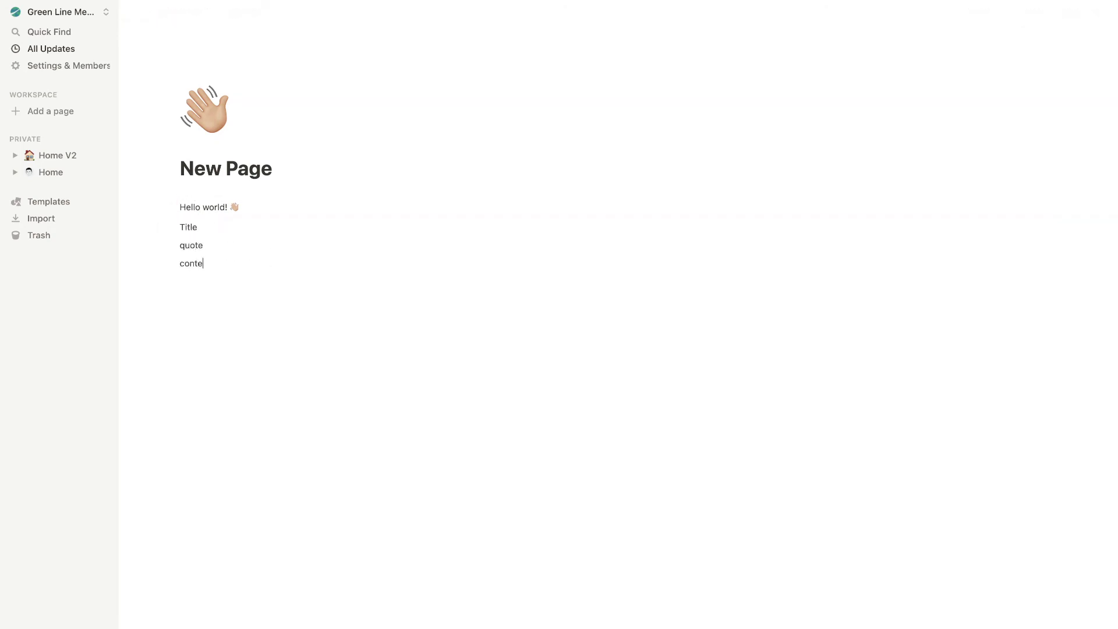
{"action": "type", "text": "nt"}
{"action": "key", "text": "Return"}
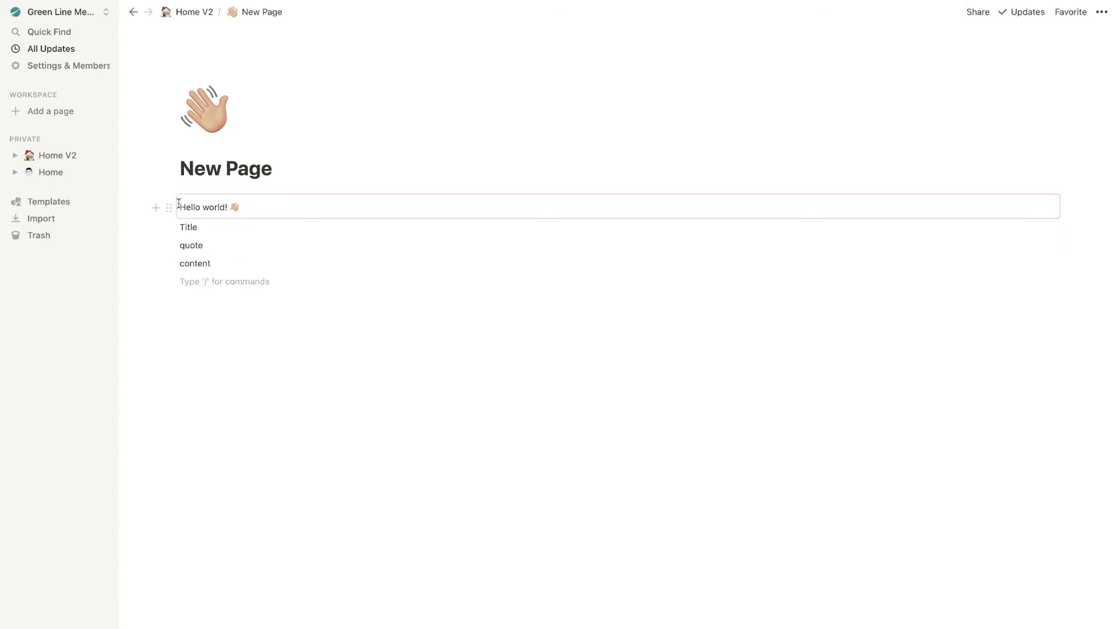
Move Hello world! into a right-hand column beside Title and place quote directly under Title
{"action": "left_click_drag", "start_coordinate": [169, 208], "coordinate": [1069, 227]}
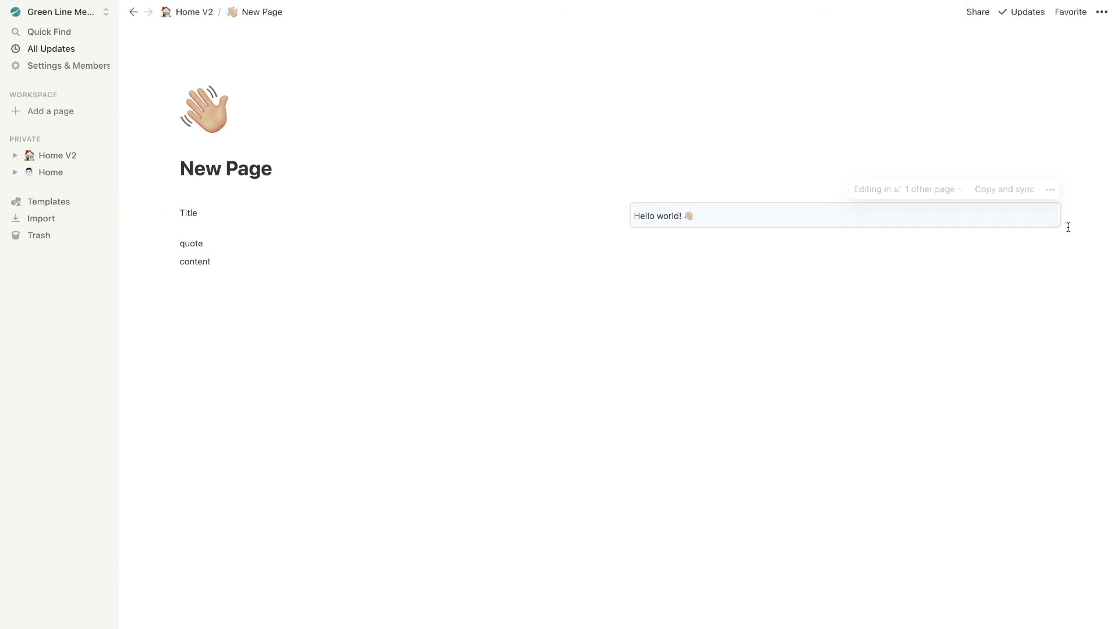
{"action": "left_click_drag", "start_coordinate": [168, 243], "coordinate": [186, 242]}
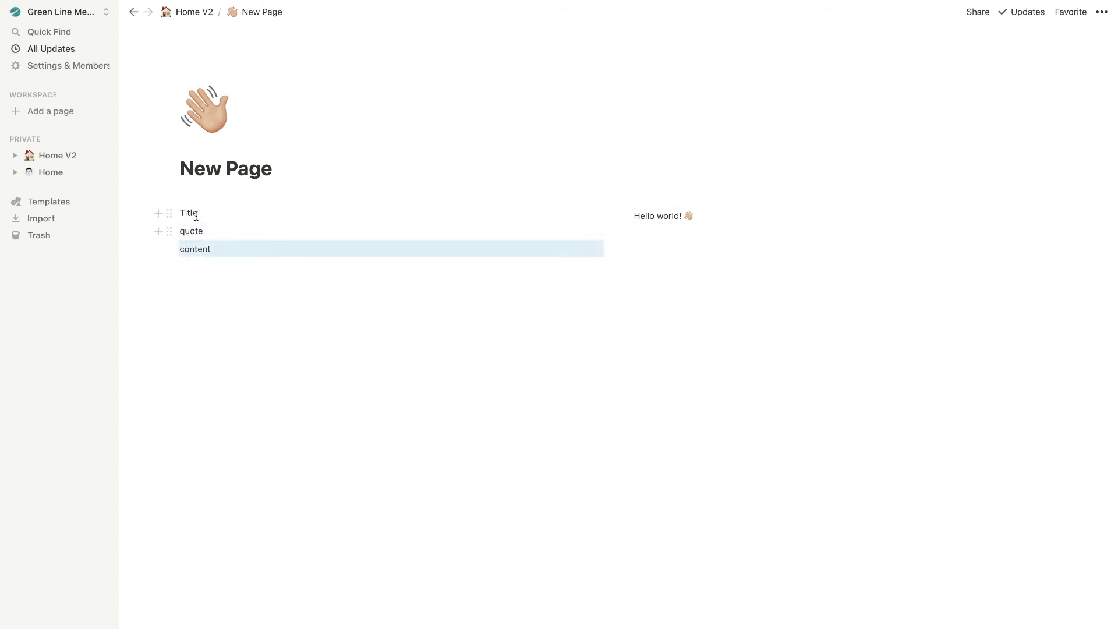
{"action": "left_click_drag", "start_coordinate": [184, 213], "coordinate": [182, 211]}
{"action": "key", "text": "Escape"}
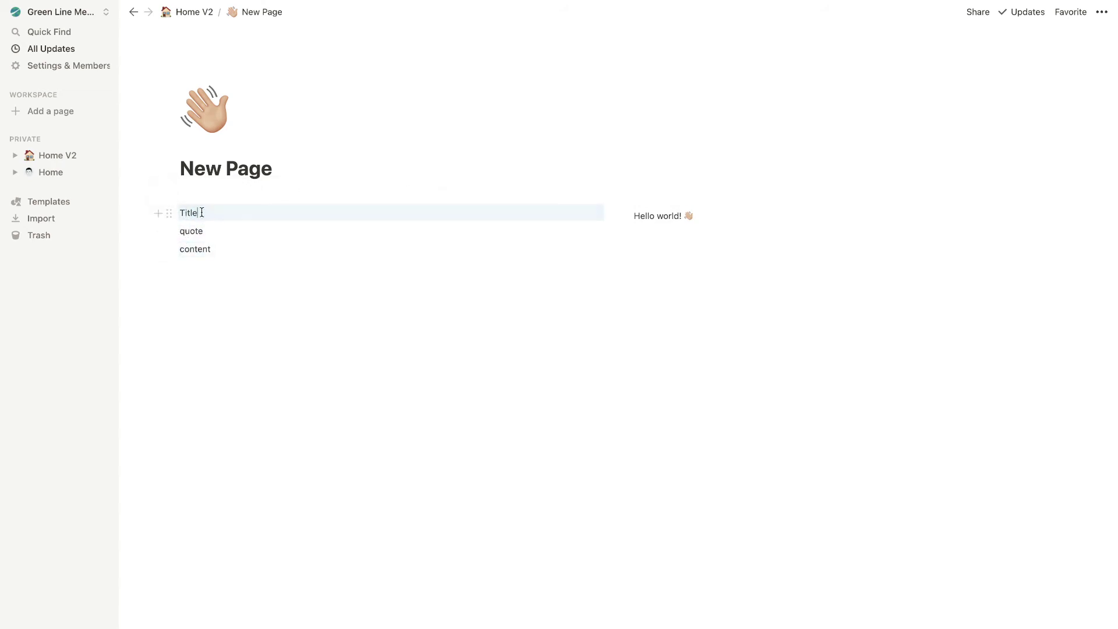
{"action": "left_click", "coordinate": [195, 211]}
Turn Title into a Heading 2 and quote into a Quote block
{"action": "left_click", "coordinate": [168, 189]}
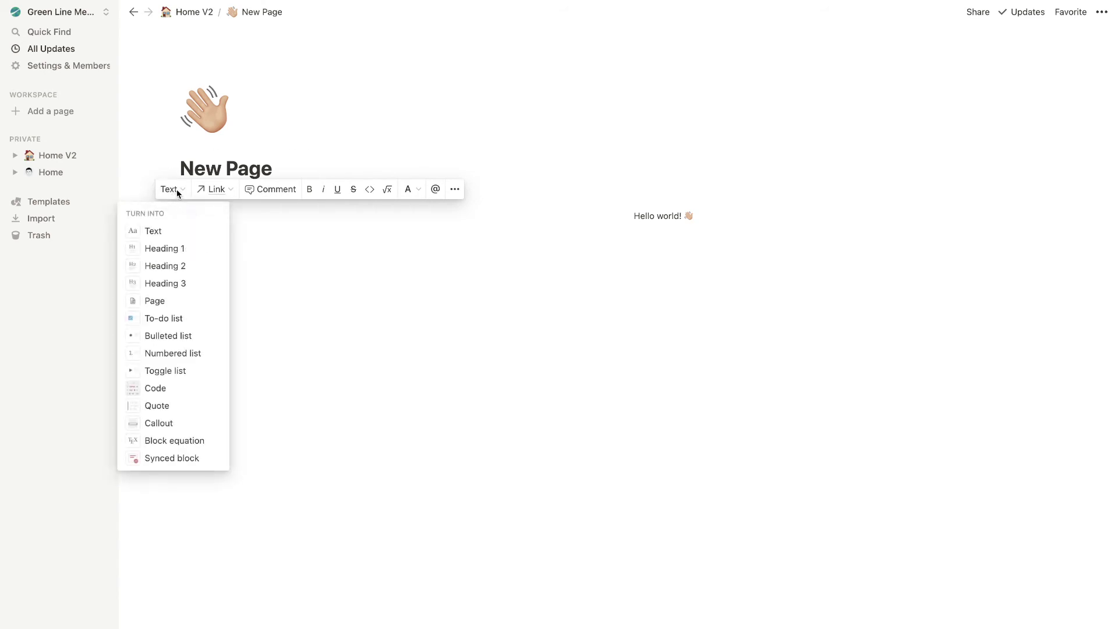
{"action": "left_click", "coordinate": [174, 263]}
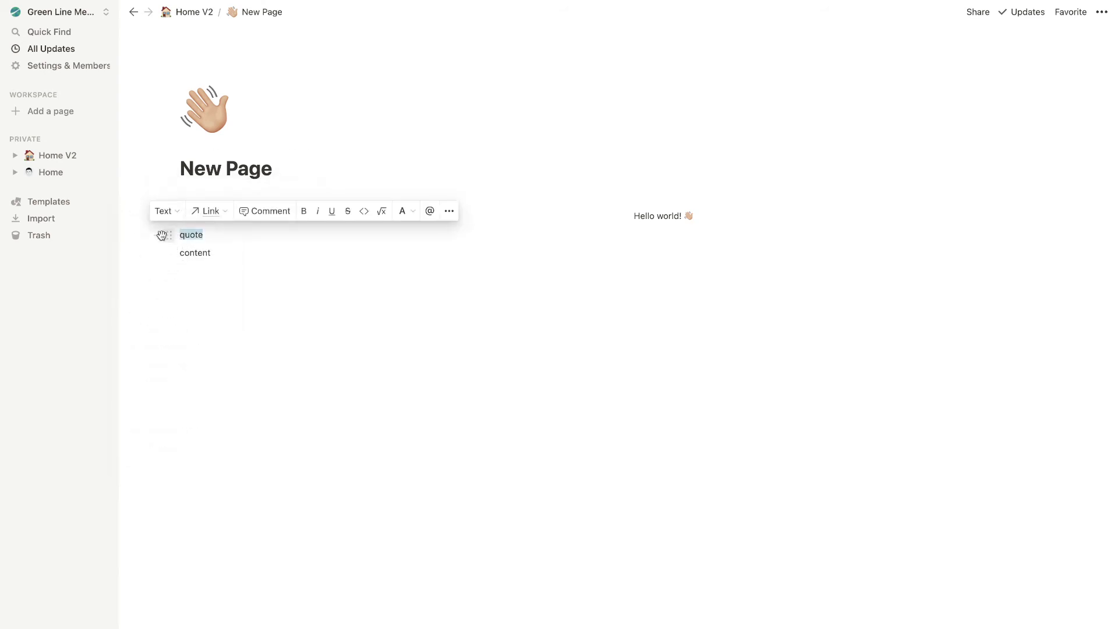
{"action": "left_click", "coordinate": [165, 212]}
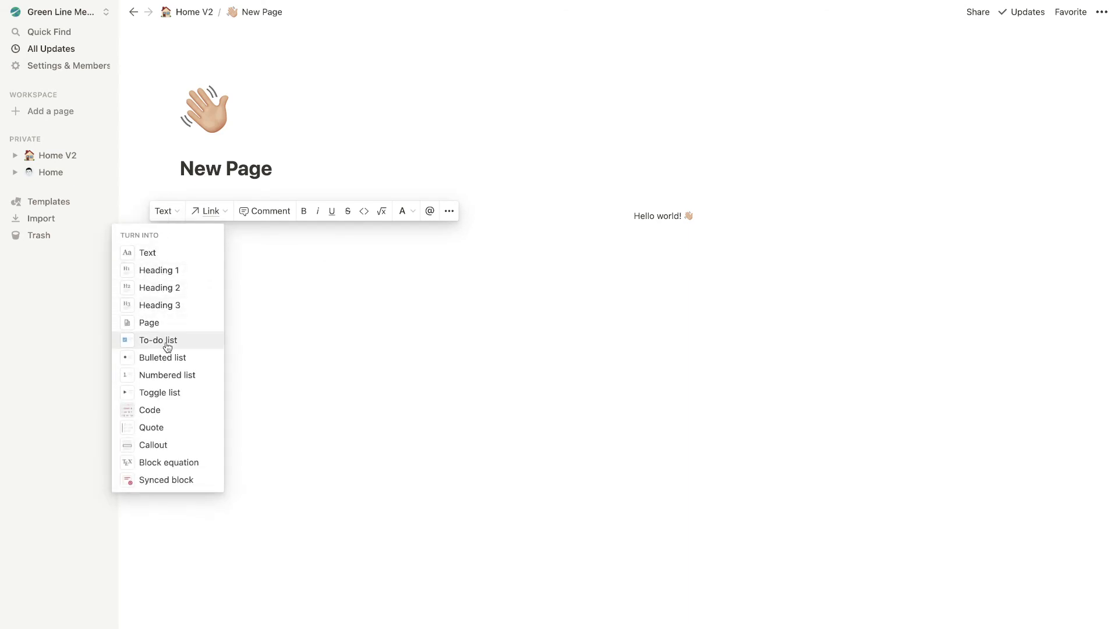
{"action": "left_click", "coordinate": [168, 429]}
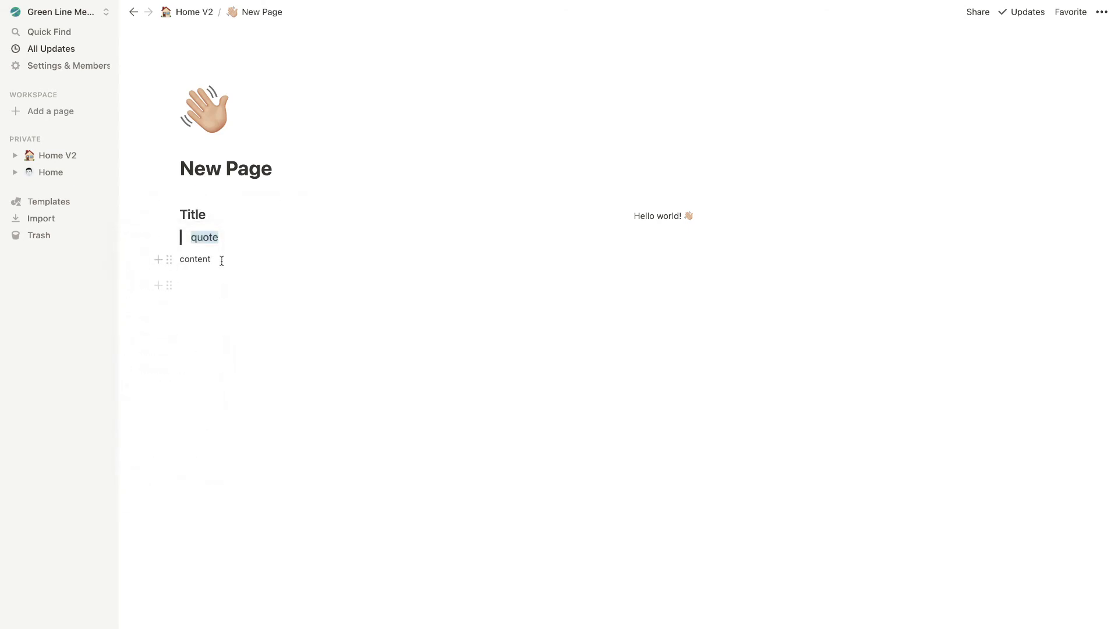
Wrap the content line in square brackets so it reads [content]
{"action": "left_click", "coordinate": [221, 258]}
{"action": "type", "text": "]"}
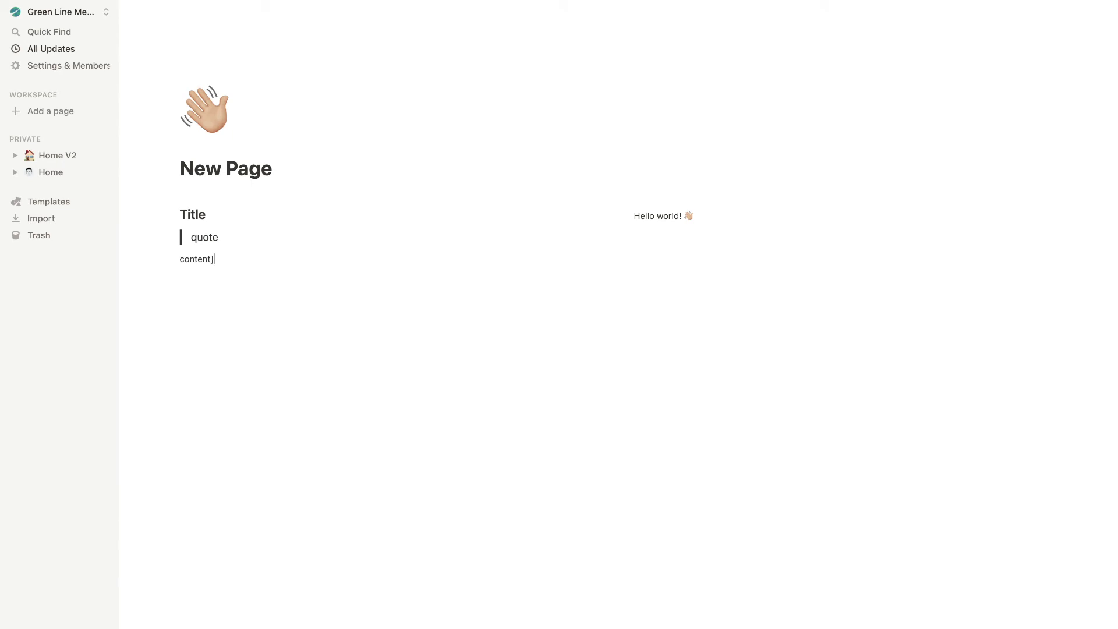
{"action": "left_click", "coordinate": [178, 259]}
{"action": "type", "text": "["}
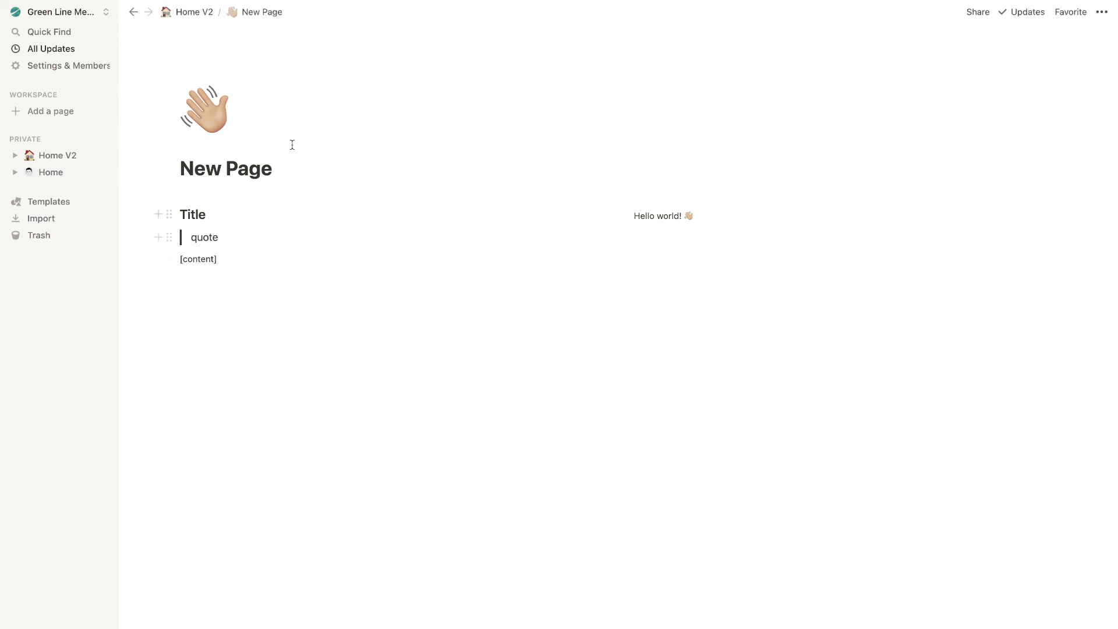
{"action": "left_click", "coordinate": [189, 12]}
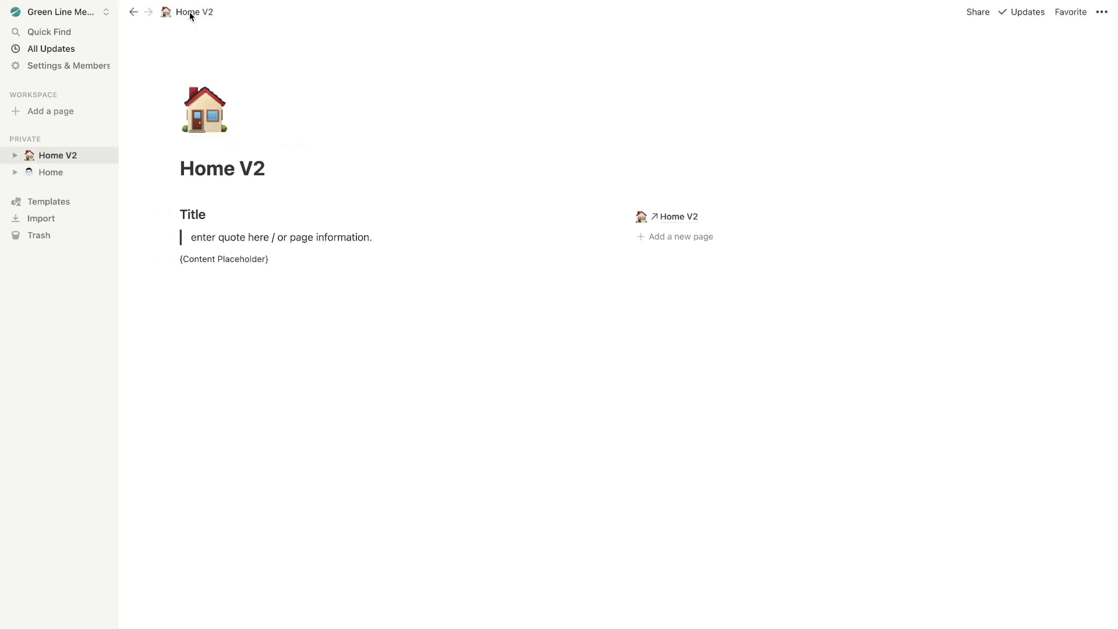
{"action": "key", "text": "super+bracketleft"}
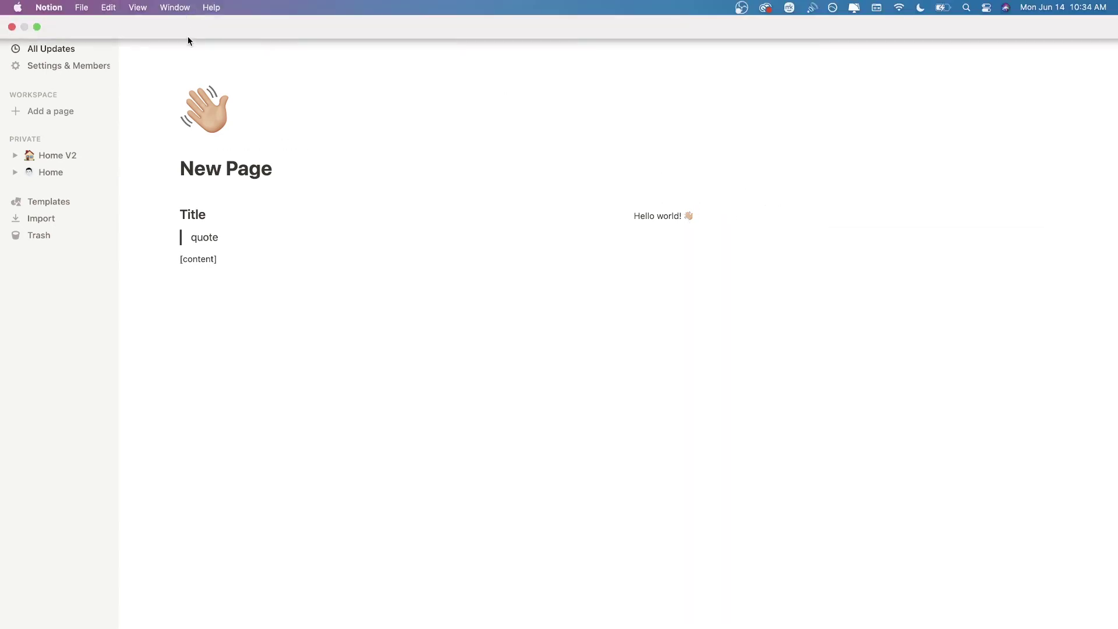
{"action": "left_click", "coordinate": [188, 11]}
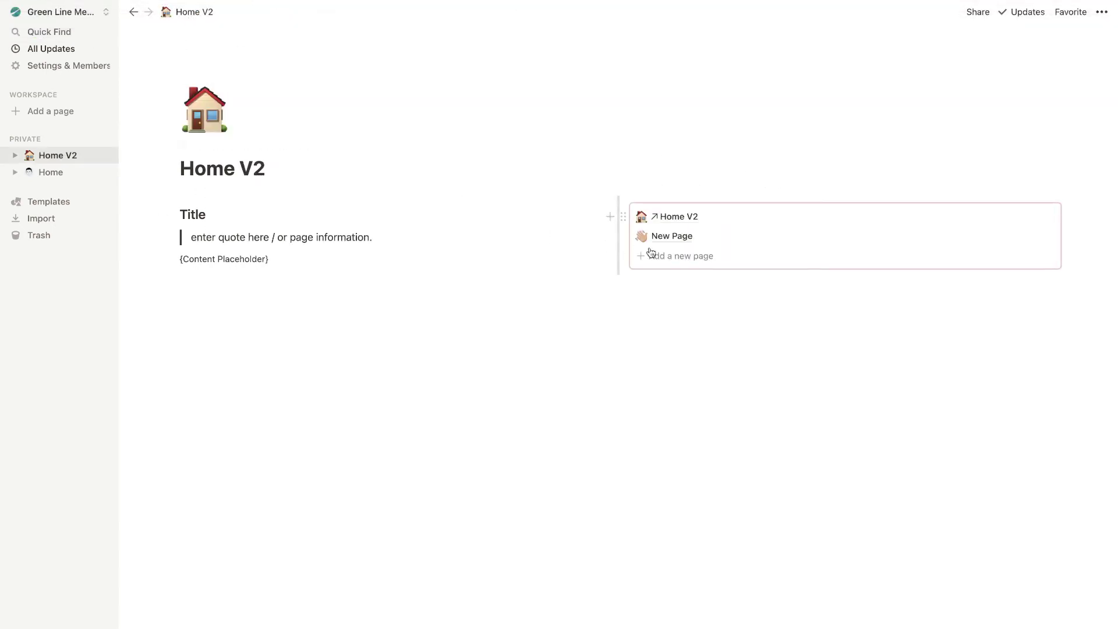
{"action": "key", "text": "super+bracketleft"}
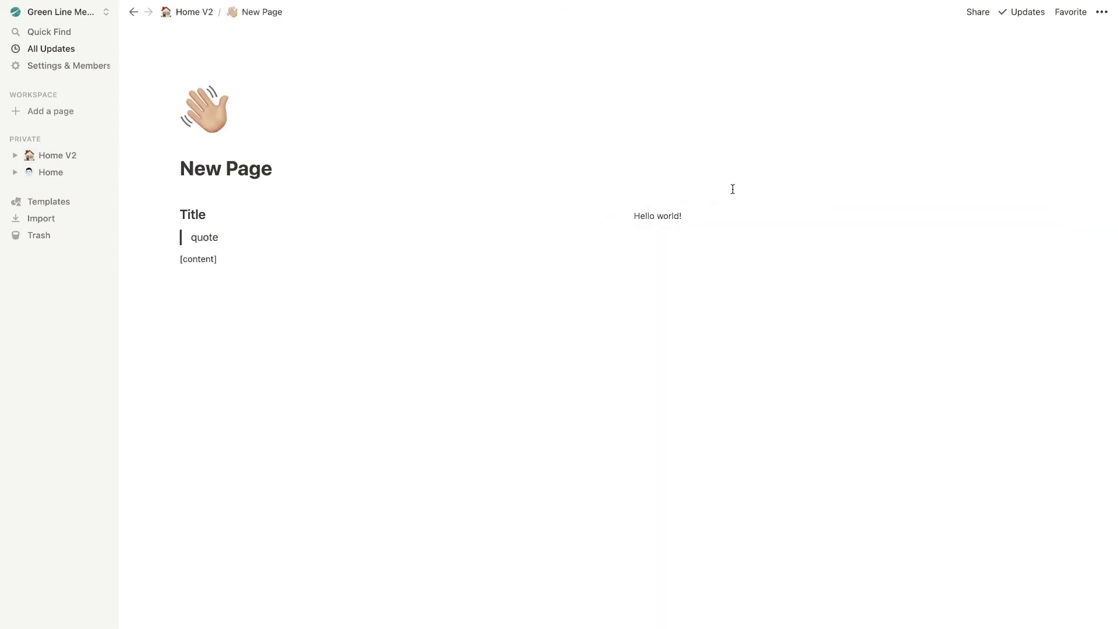
{"action": "left_click", "coordinate": [187, 11]}
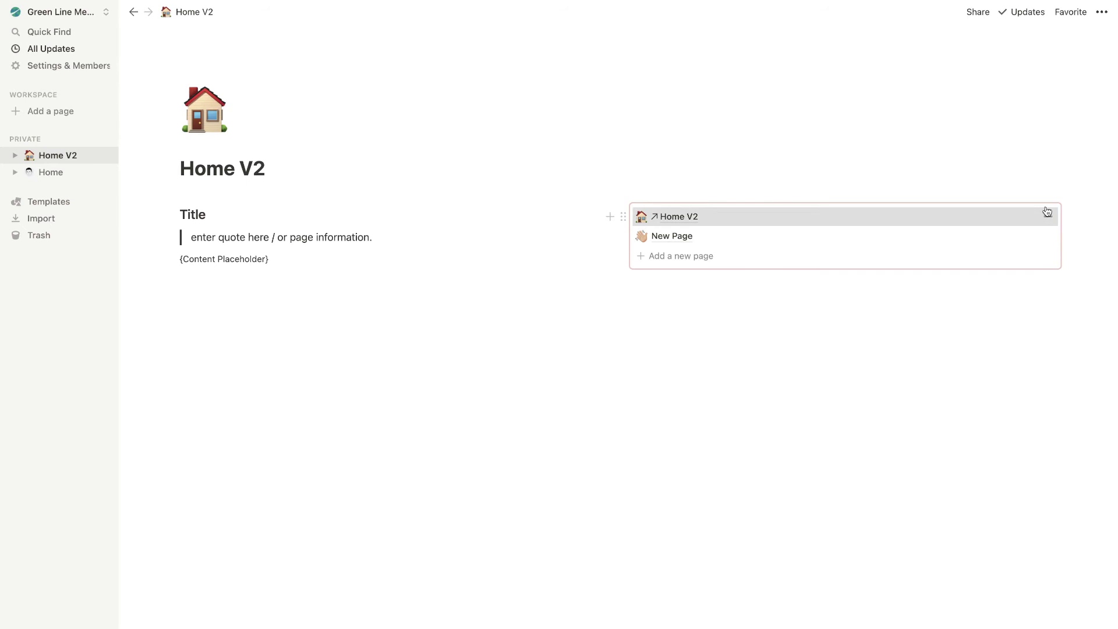
{"action": "left_click", "coordinate": [1060, 211]}
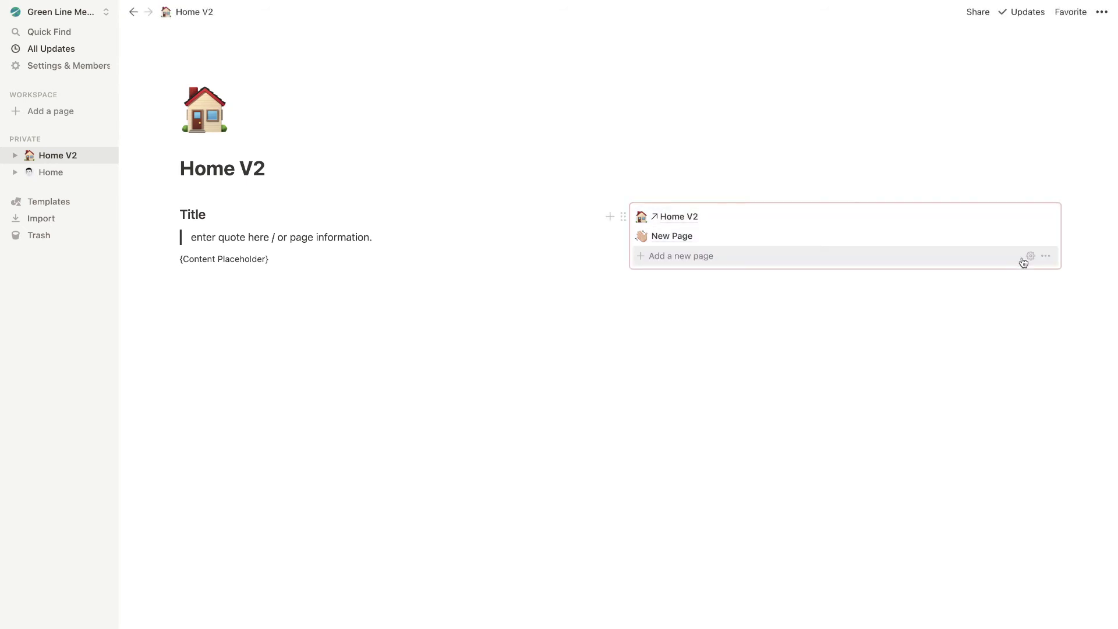
{"action": "left_click", "coordinate": [1031, 258]}
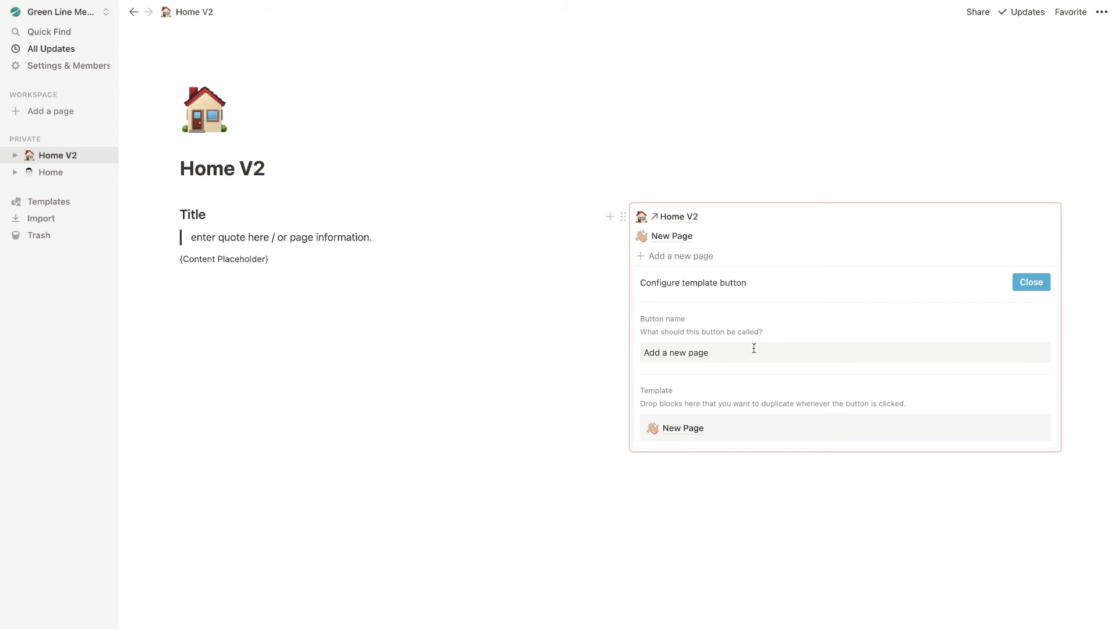
{"action": "left_click_drag", "start_coordinate": [711, 353], "coordinate": [642, 351]}
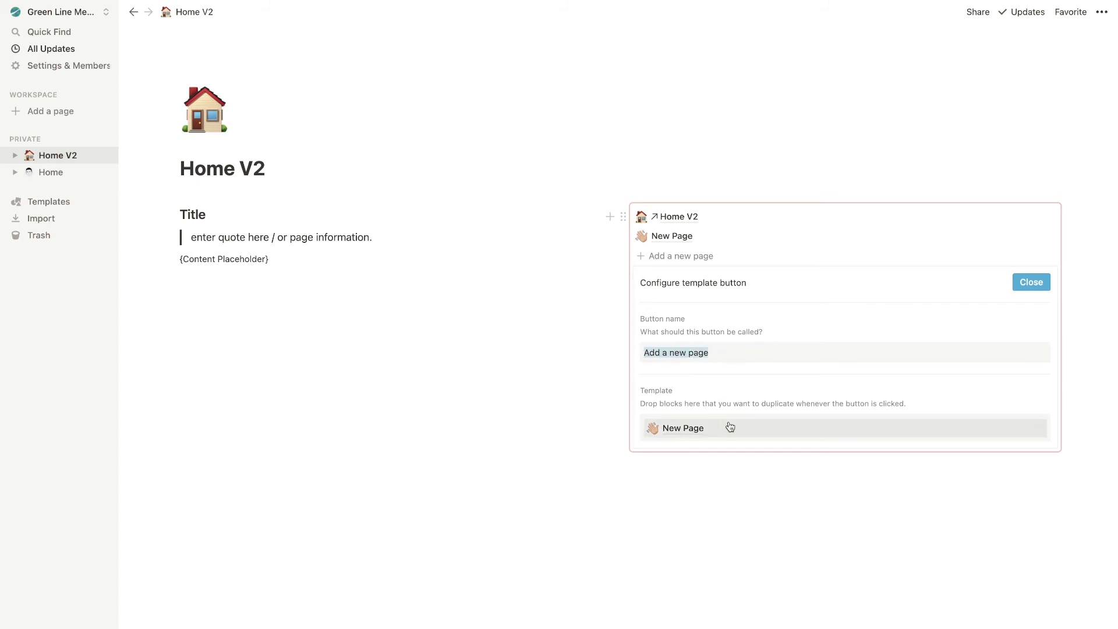
{"action": "left_click", "coordinate": [1036, 430]}
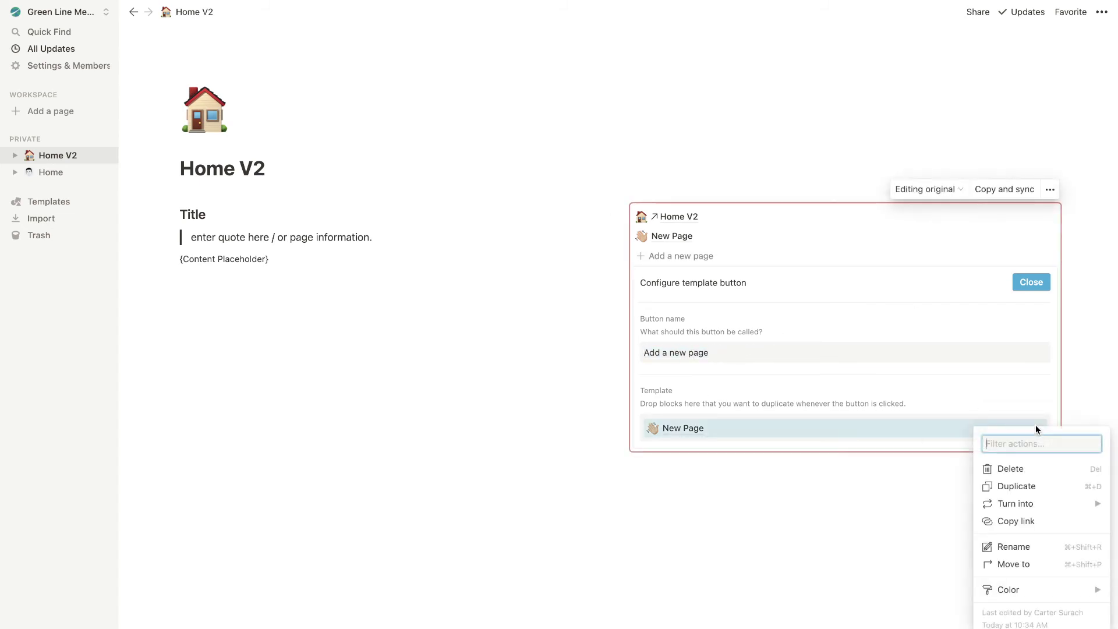
{"action": "left_click", "coordinate": [685, 431]}
On New Page, replace the Hello world! block with the pasted synced navigation block
{"action": "left_click", "coordinate": [684, 430]}
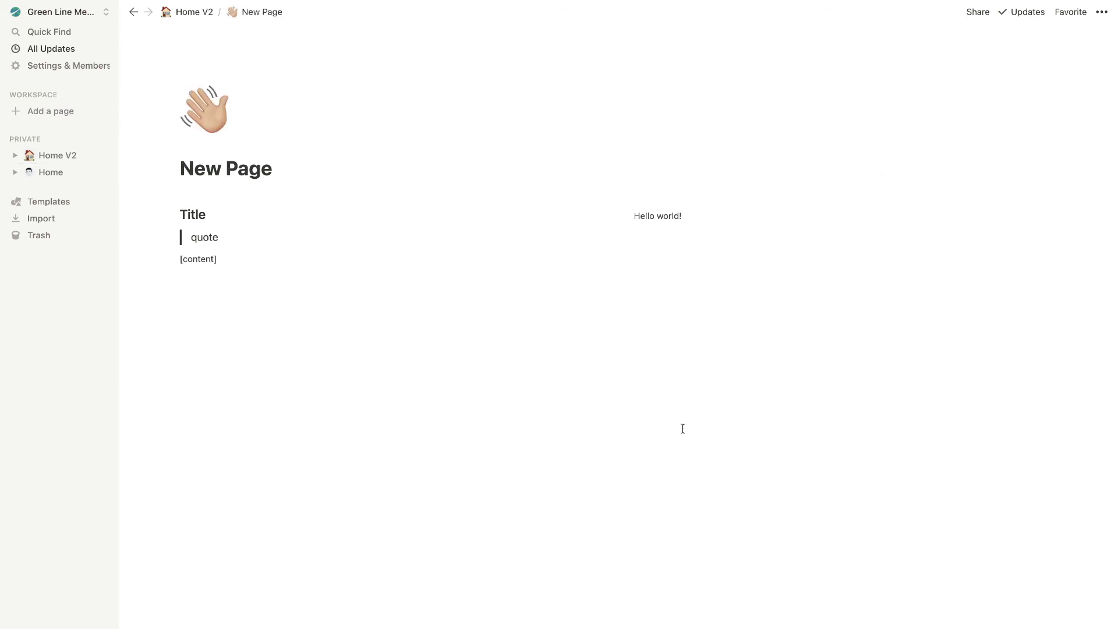
{"action": "left_click_drag", "start_coordinate": [763, 266], "coordinate": [724, 214]}
{"action": "key", "text": "BackSpace"}
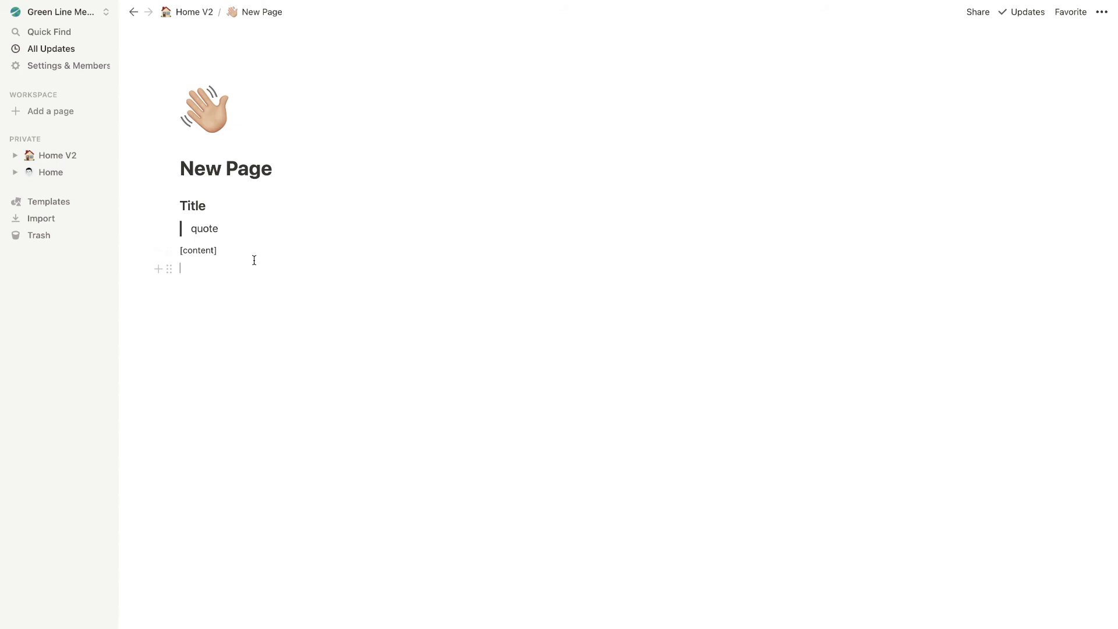
{"action": "key", "text": "ctrl+v"}
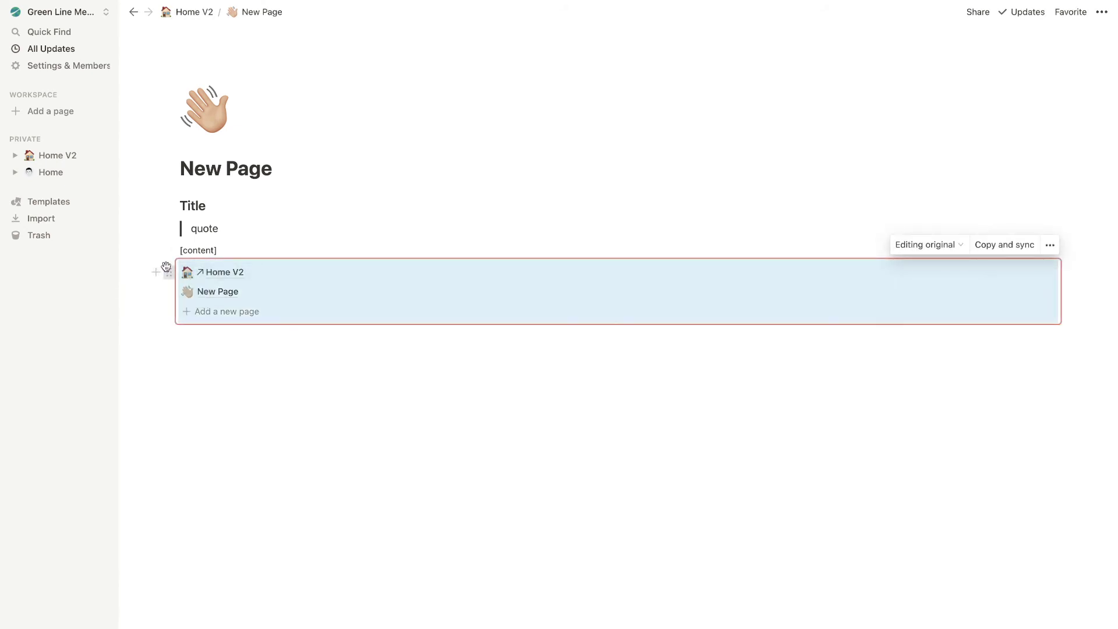
Move the synced block beside Title, stack quote and [content] under Title, and return to Home V2
{"action": "left_click_drag", "start_coordinate": [166, 267], "coordinate": [1067, 204]}
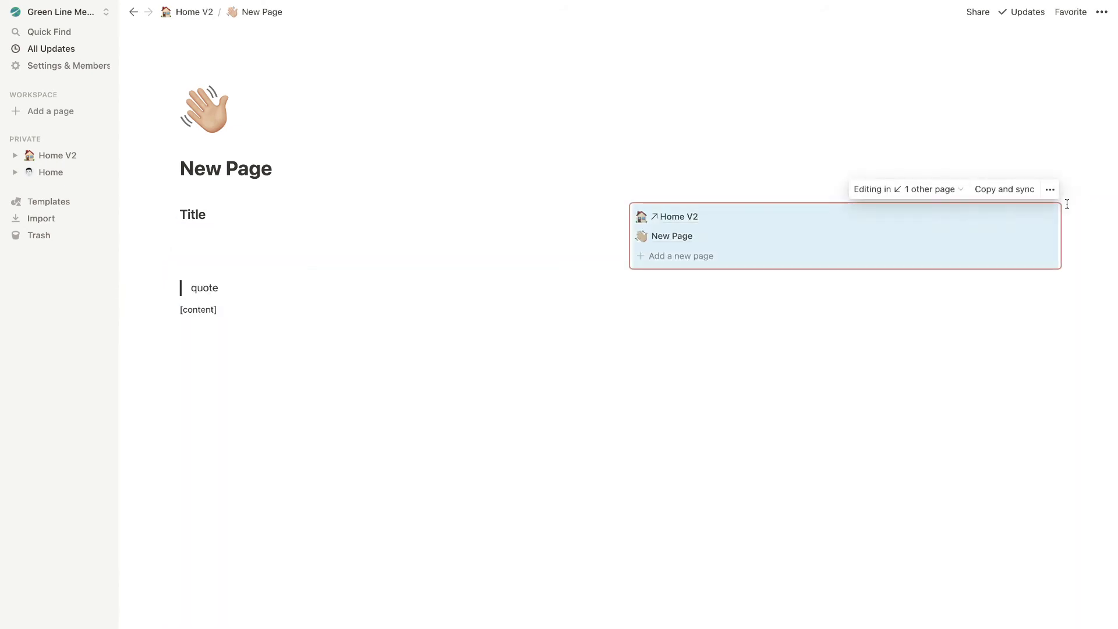
{"action": "left_click_drag", "start_coordinate": [168, 285], "coordinate": [172, 239]}
{"action": "left_click_drag", "start_coordinate": [173, 287], "coordinate": [190, 250]}
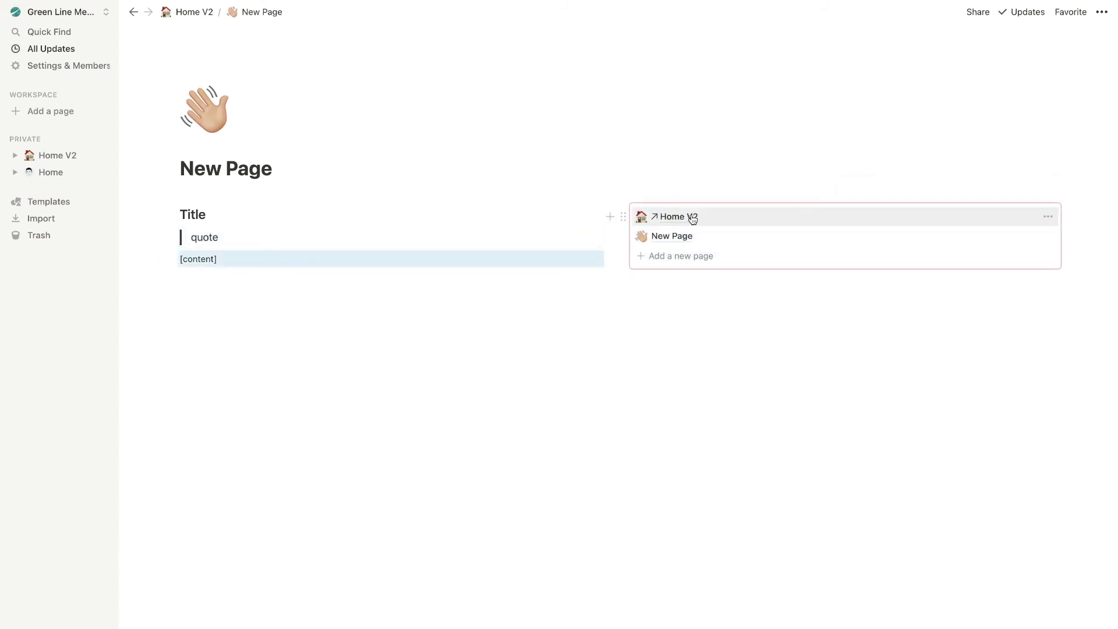
{"action": "left_click", "coordinate": [204, 12]}
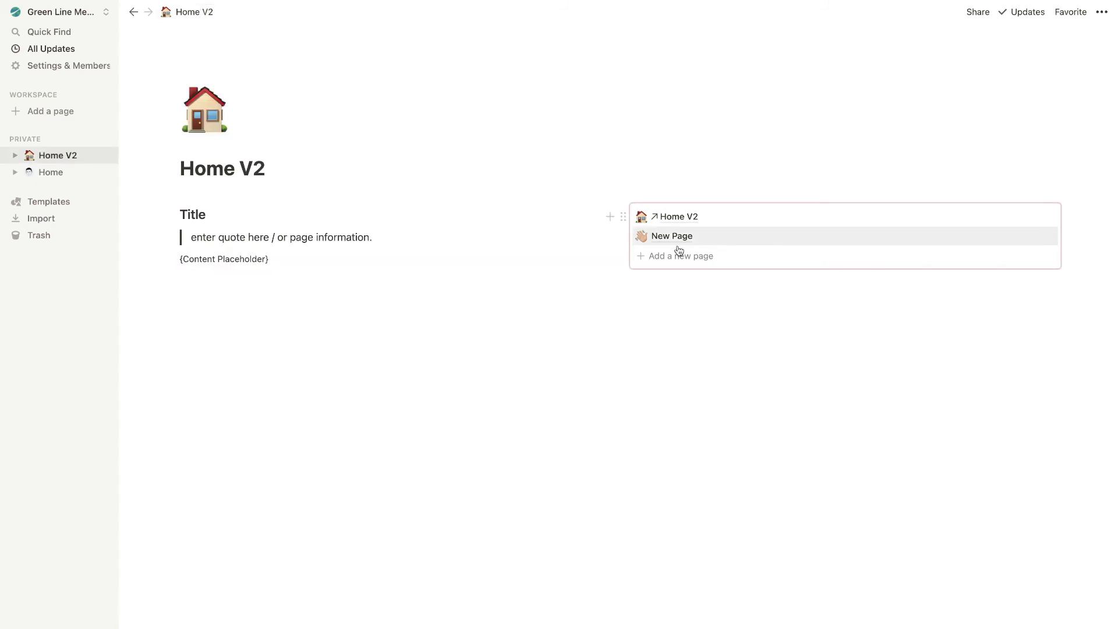
Add a second New Page to the navigation, check it, and return to Home V2
{"action": "left_click", "coordinate": [663, 257]}
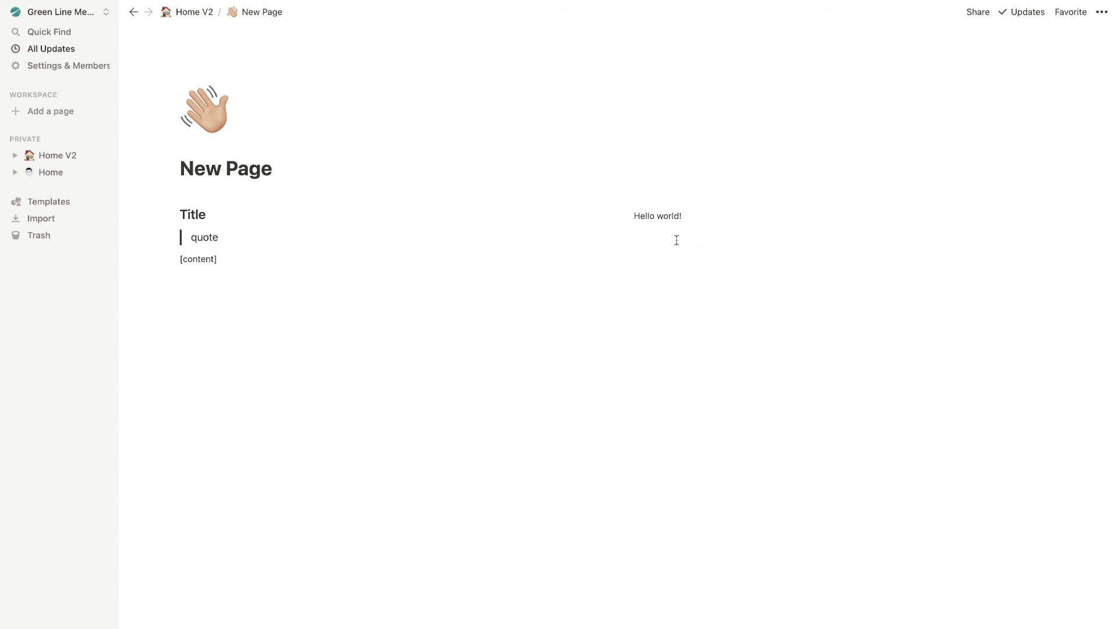
{"action": "left_click", "coordinate": [193, 15]}
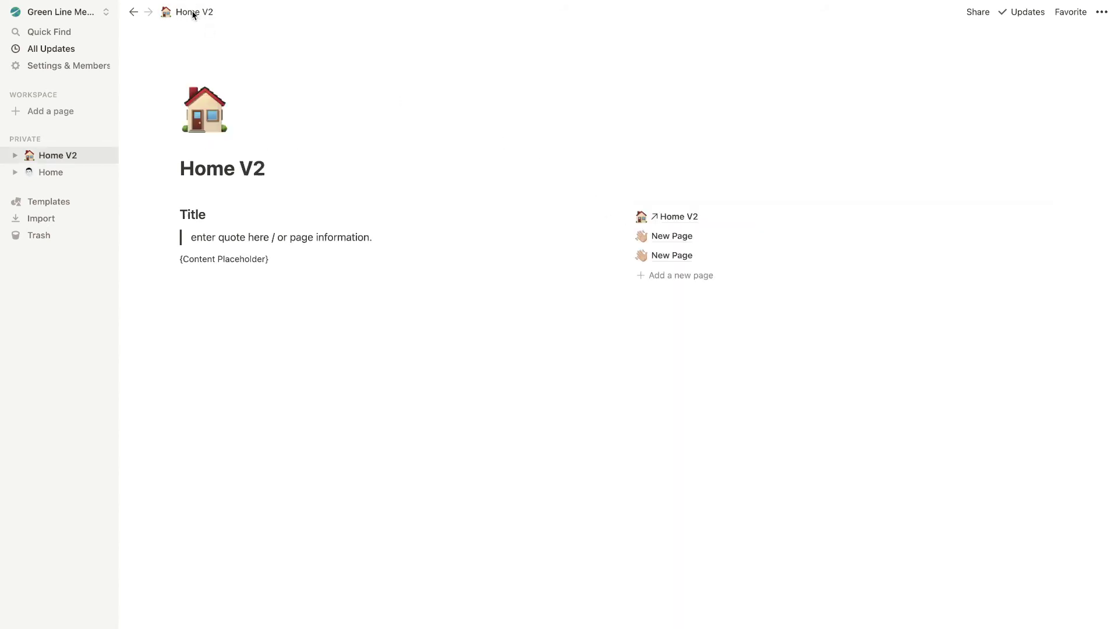
{"action": "left_click", "coordinate": [679, 256]}
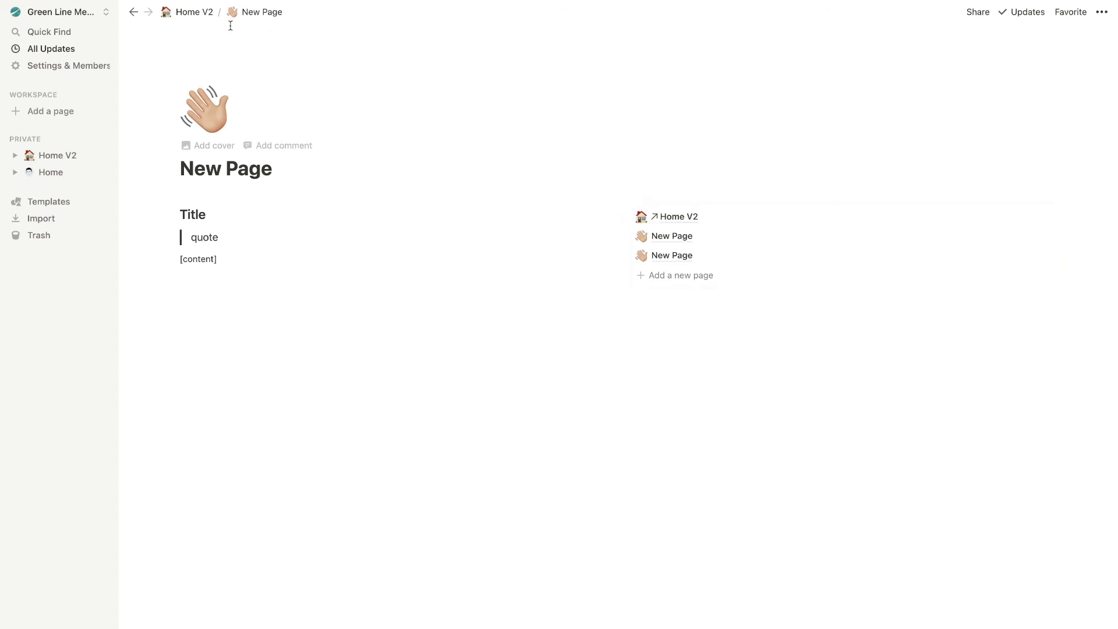
{"action": "left_click", "coordinate": [192, 12]}
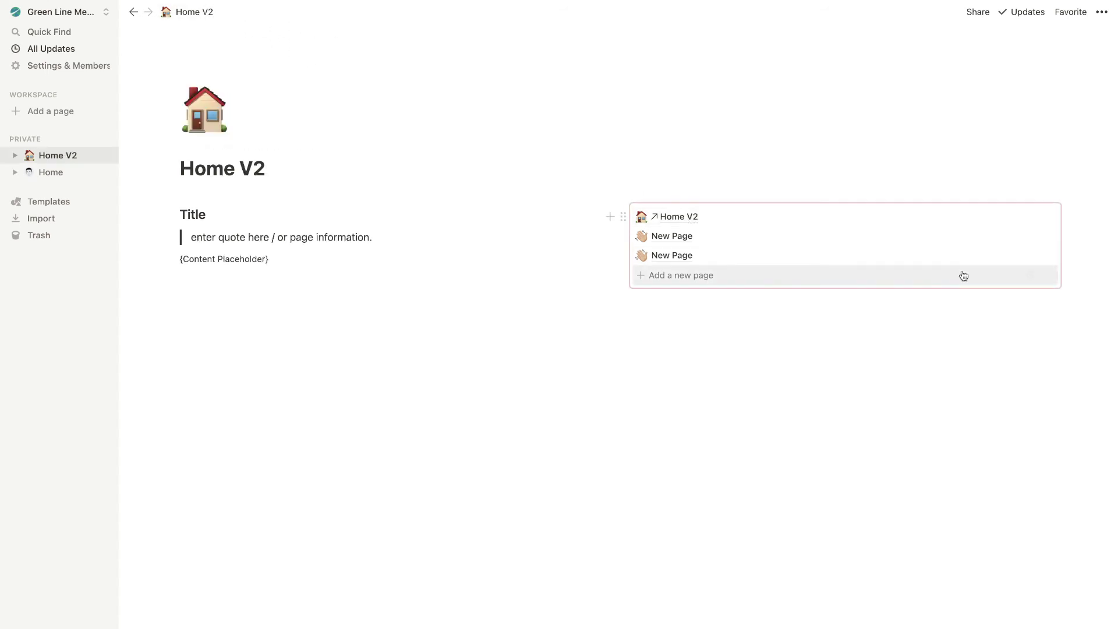
Delete both New Page entries from the synced navigation block
{"action": "left_click", "coordinate": [1044, 236]}
{"action": "left_click", "coordinate": [1015, 274]}
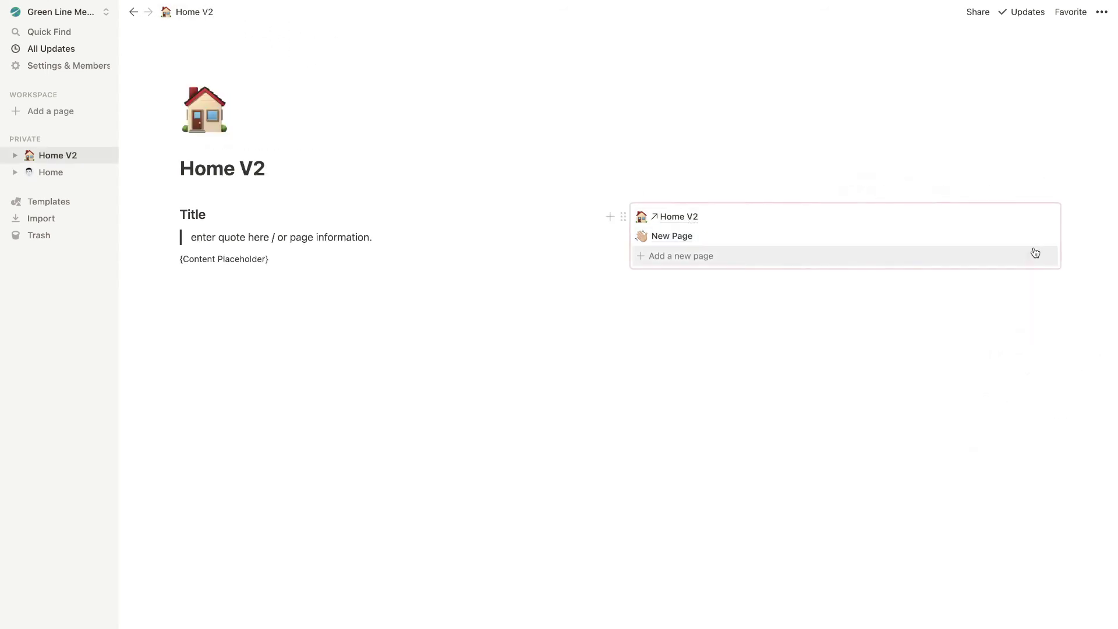
{"action": "left_click", "coordinate": [1044, 236]}
{"action": "left_click", "coordinate": [1016, 278]}
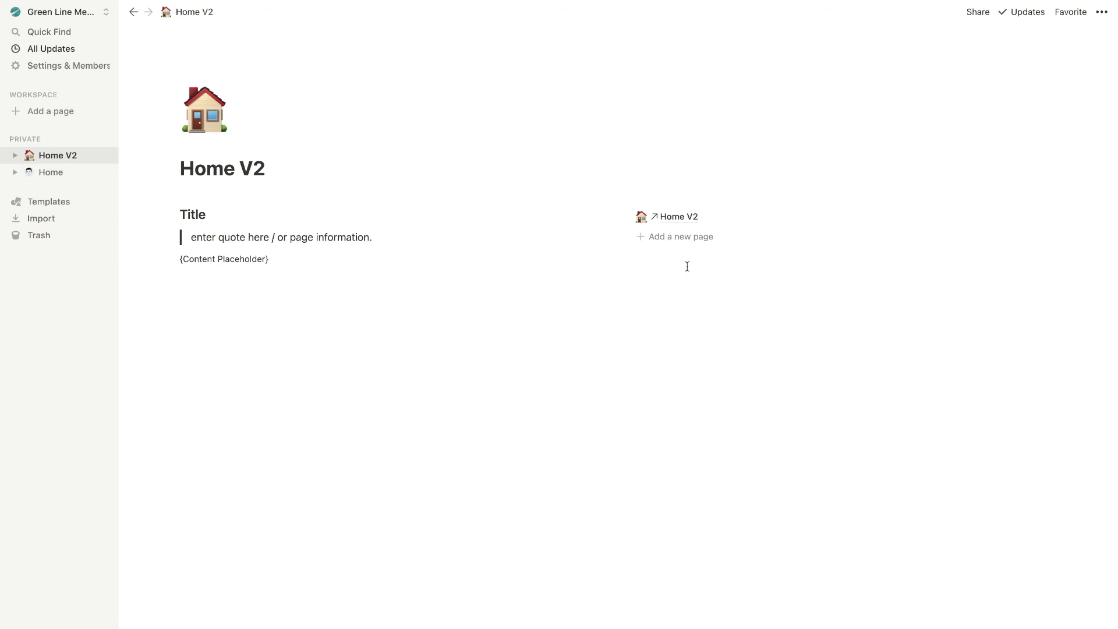
Add a new navigation page titled About, keeping the waving hand icon
{"action": "left_click", "coordinate": [670, 237]}
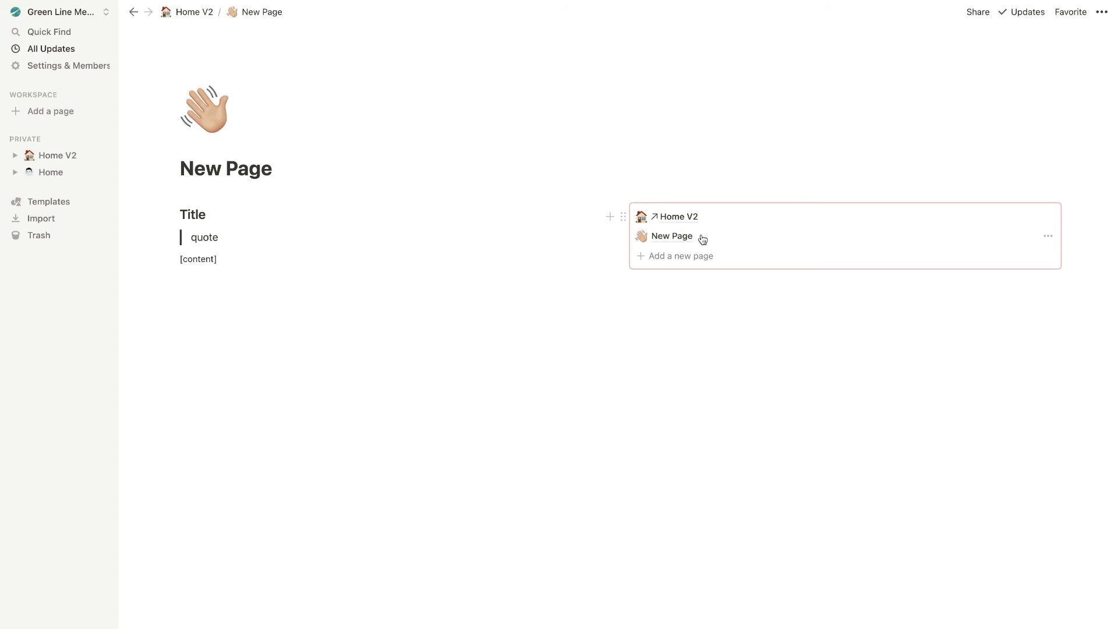
{"action": "triple_click", "coordinate": [184, 169]}
{"action": "type", "text": "About"}
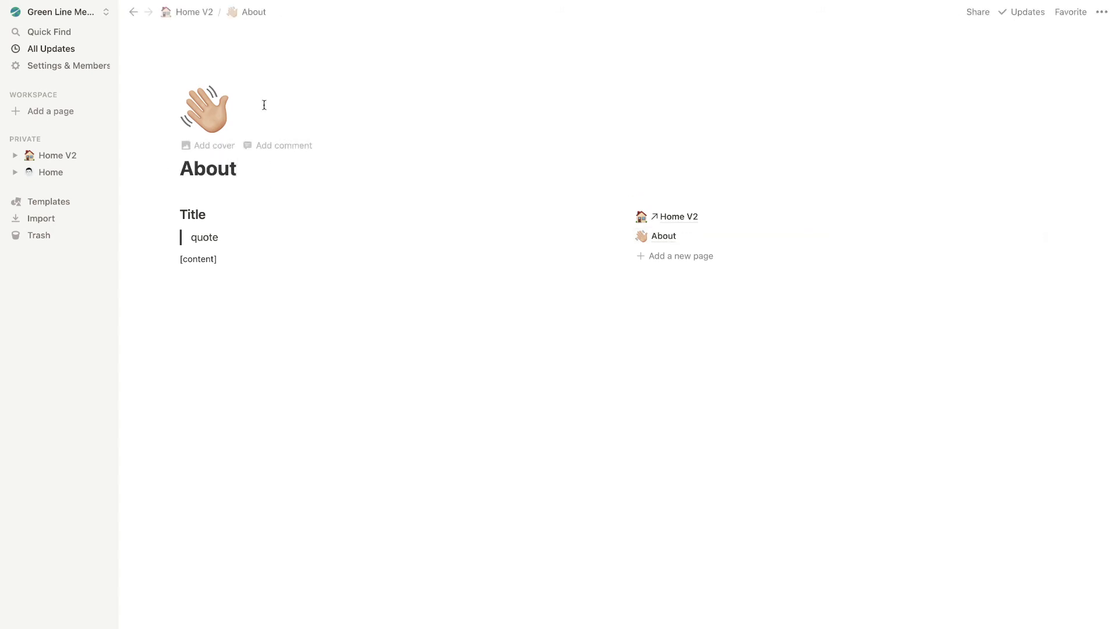
{"action": "left_click", "coordinate": [207, 110]}
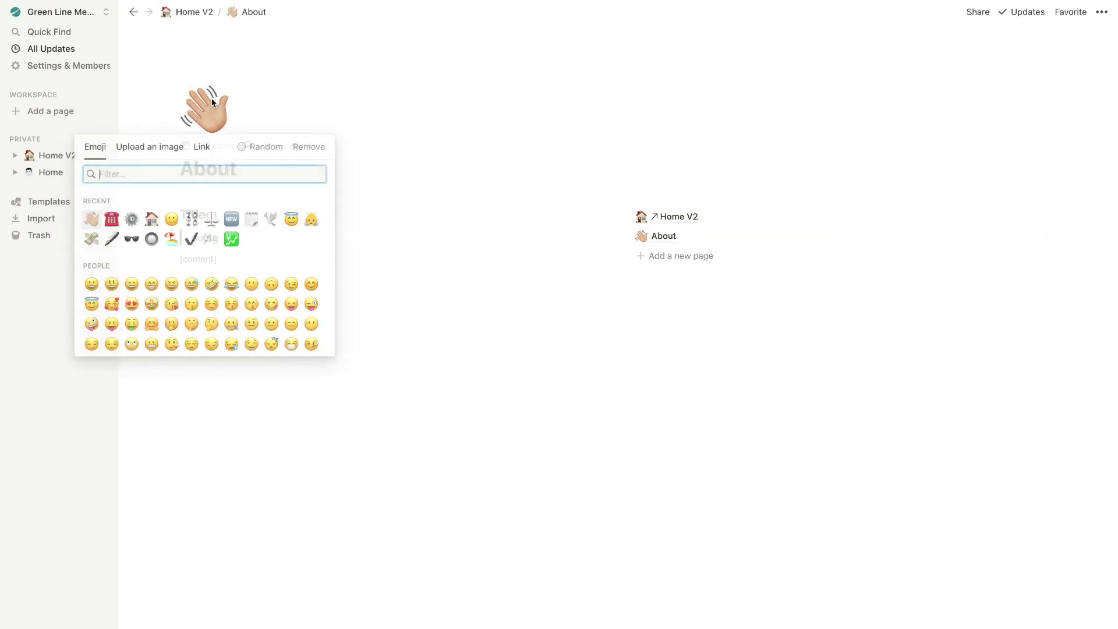
{"action": "left_click", "coordinate": [369, 79]}
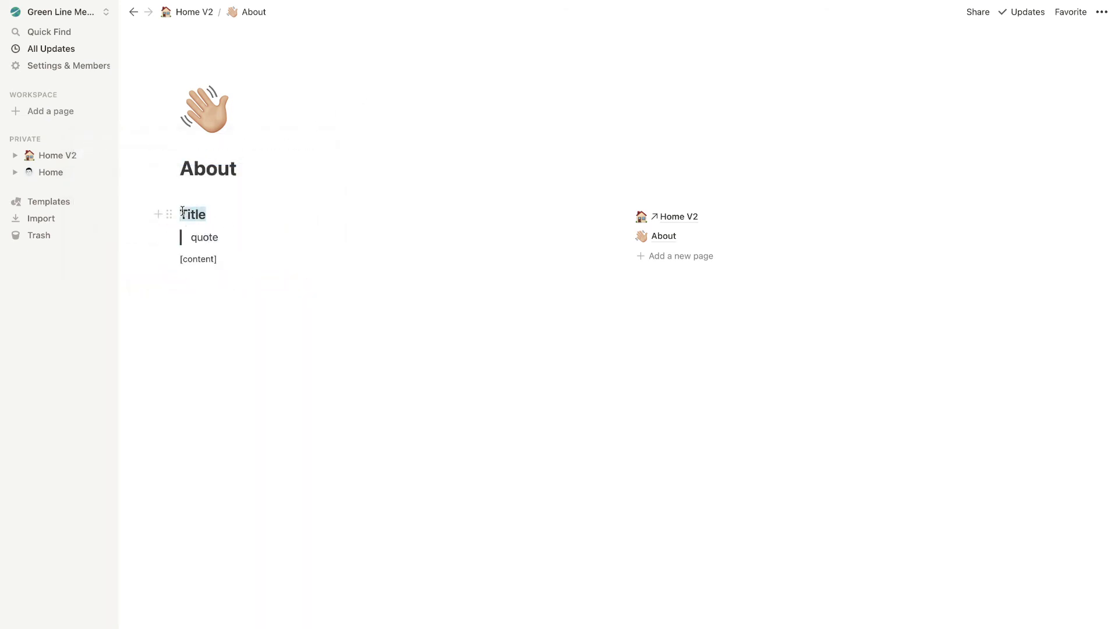
Write the 'About Page' heading, an intro quote, and a self-introduction greeting line
{"action": "type", "text": "About Page"}
{"action": "double_click", "coordinate": [215, 239]}
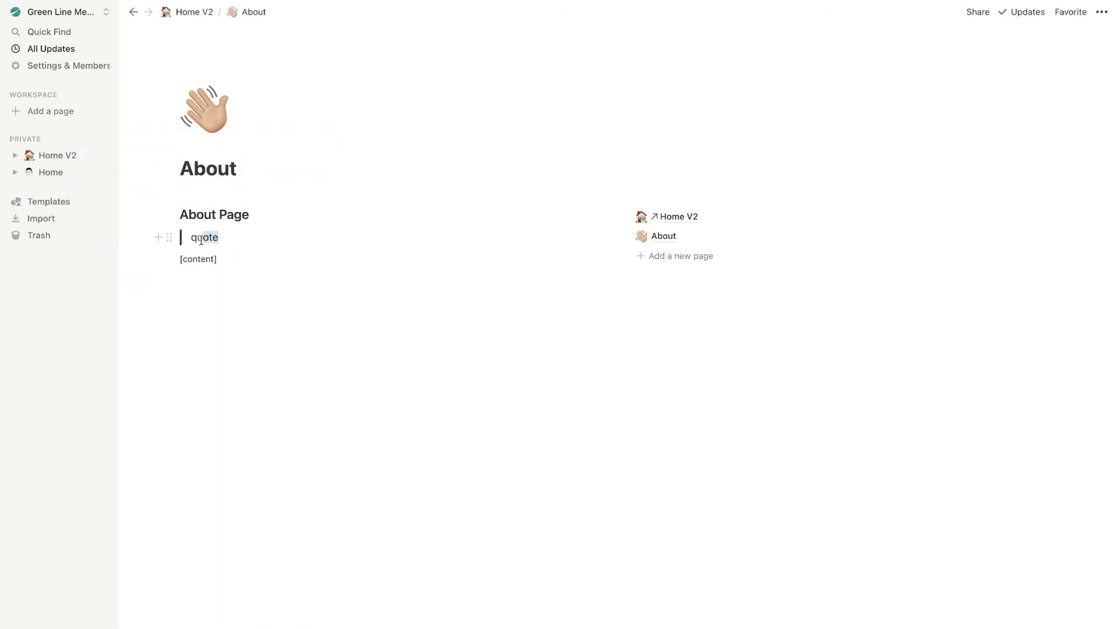
{"action": "type", "text": "This is where I like to talk about myself."}
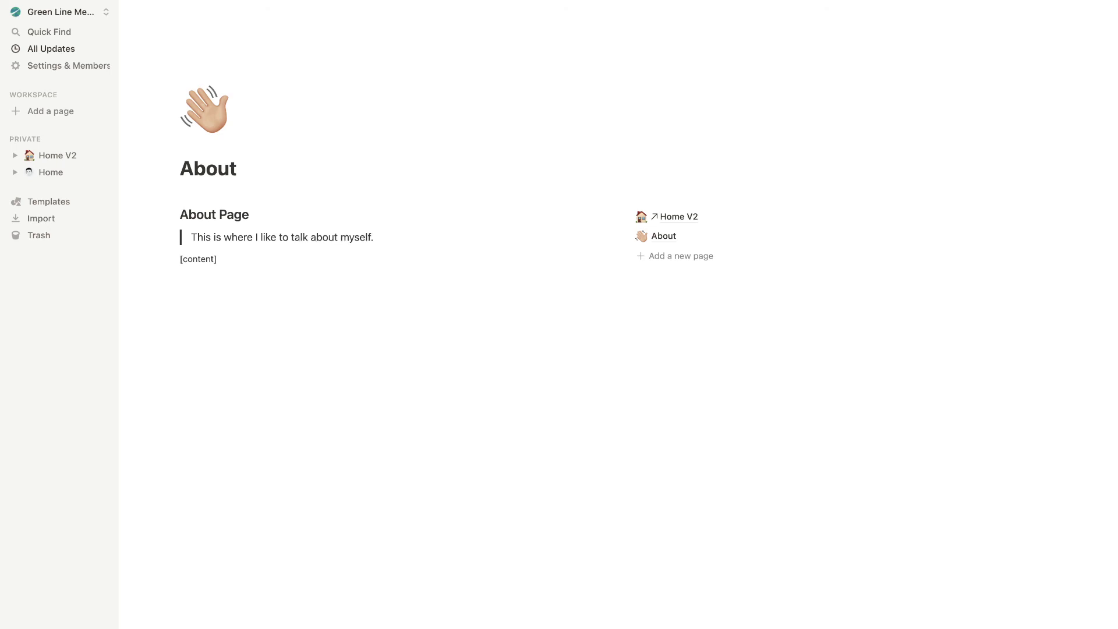
{"action": "triple_click", "coordinate": [239, 256]}
{"action": "key", "text": "BackSpace"}
{"action": "type", "text": "Hello, my name is Carter, I love notion."}
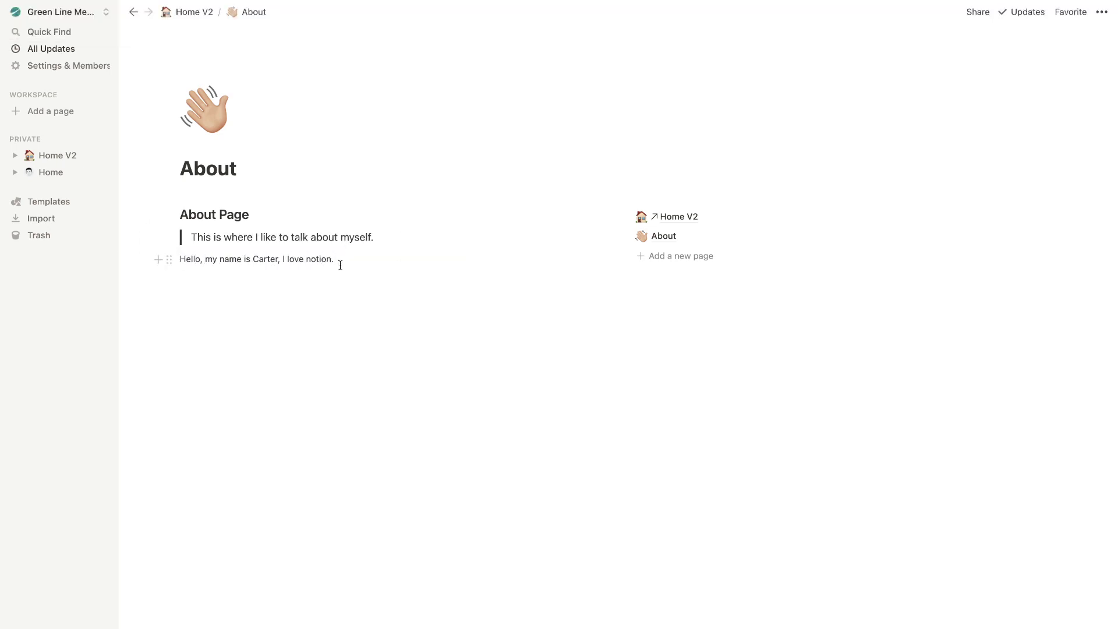
Insert an Image block below the greeting and upload the author's photo from the computer
{"action": "left_click", "coordinate": [158, 259]}
{"action": "scroll", "coordinate": [265, 389], "scroll_direction": "down", "scroll_amount": 5}
{"action": "scroll", "coordinate": [265, 373], "scroll_direction": "up", "scroll_amount": 5}
{"action": "scroll", "coordinate": [240, 430], "scroll_direction": "down", "scroll_amount": 10}
{"action": "left_click", "coordinate": [283, 393]}
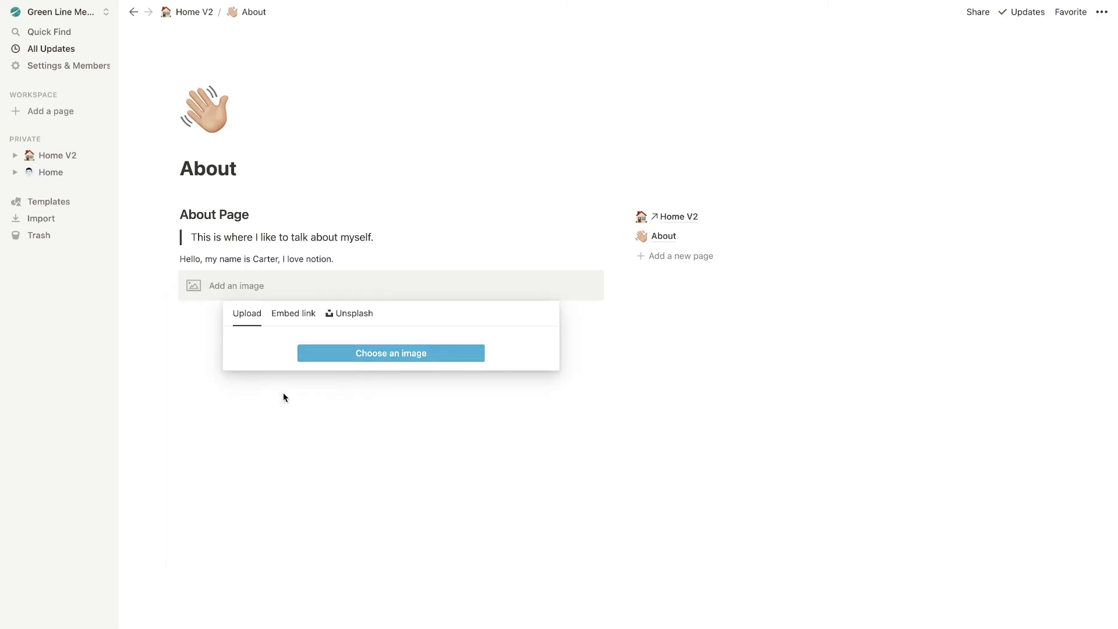
{"action": "left_click", "coordinate": [358, 356]}
{"action": "left_click", "coordinate": [740, 228]}
{"action": "type", "text": "carter"}
{"action": "key", "text": "Return"}
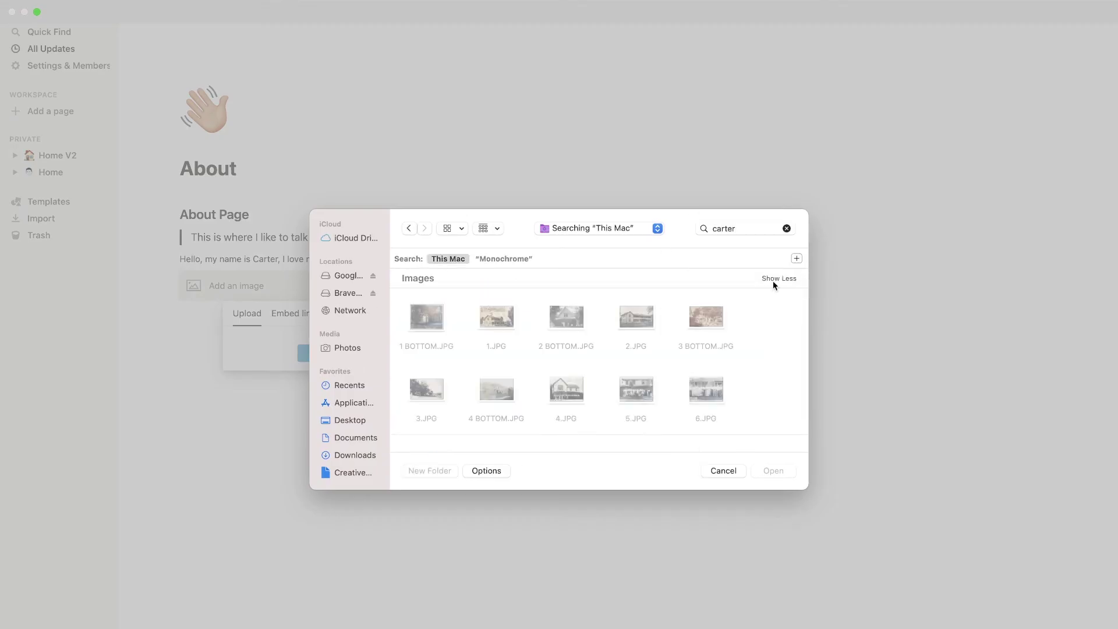
{"action": "left_click", "coordinate": [496, 326]}
{"action": "left_click", "coordinate": [774, 471]}
Italicize the greeting and add a linked line 'Check out my website: greenlinemediasolutions.com'
{"action": "left_click_drag", "start_coordinate": [180, 259], "coordinate": [333, 259]}
{"action": "key", "text": "ctrl+i"}
{"action": "left_click", "coordinate": [335, 259]}
{"action": "key", "text": "Return"}
{"action": "type", "text": "Check out my"}
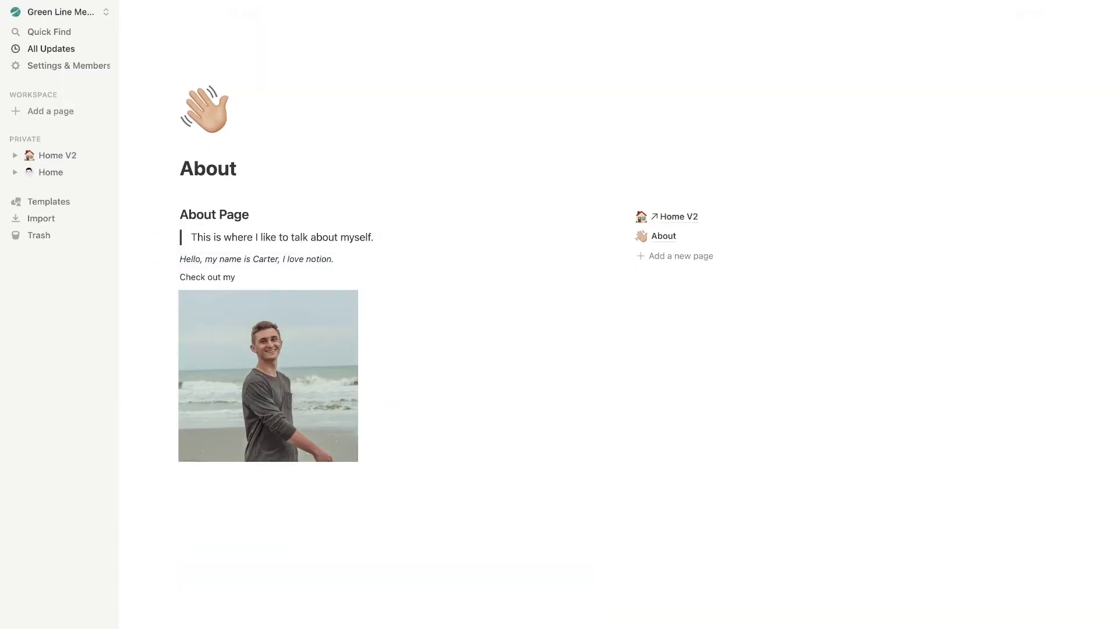
{"action": "type", "text": " website: greenlinemediasolutions.com"}
{"action": "key", "text": "shift+alt+Left"}
{"action": "key", "text": "ctrl+k"}
{"action": "type", "text": "greenlinemediasolutions"}
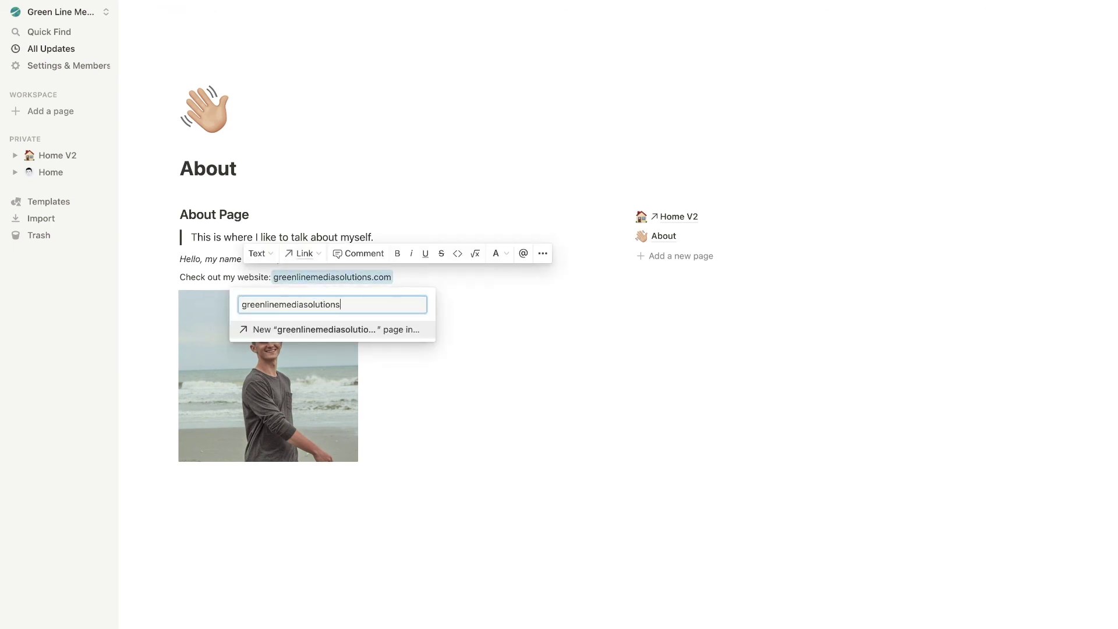
{"action": "key", "text": "Return"}
{"action": "left_click", "coordinate": [1025, 256]}
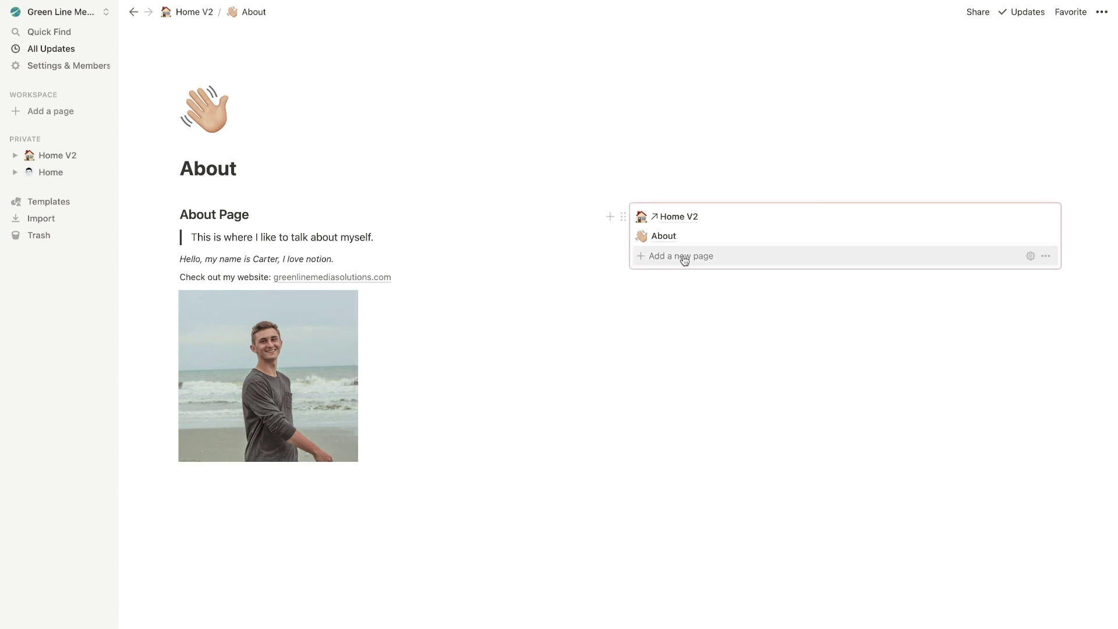
Add a Services page with an 'Our Services' heading, intro line, and Media Buying, Web Design, Content Creation lines
{"action": "left_click", "coordinate": [685, 259]}
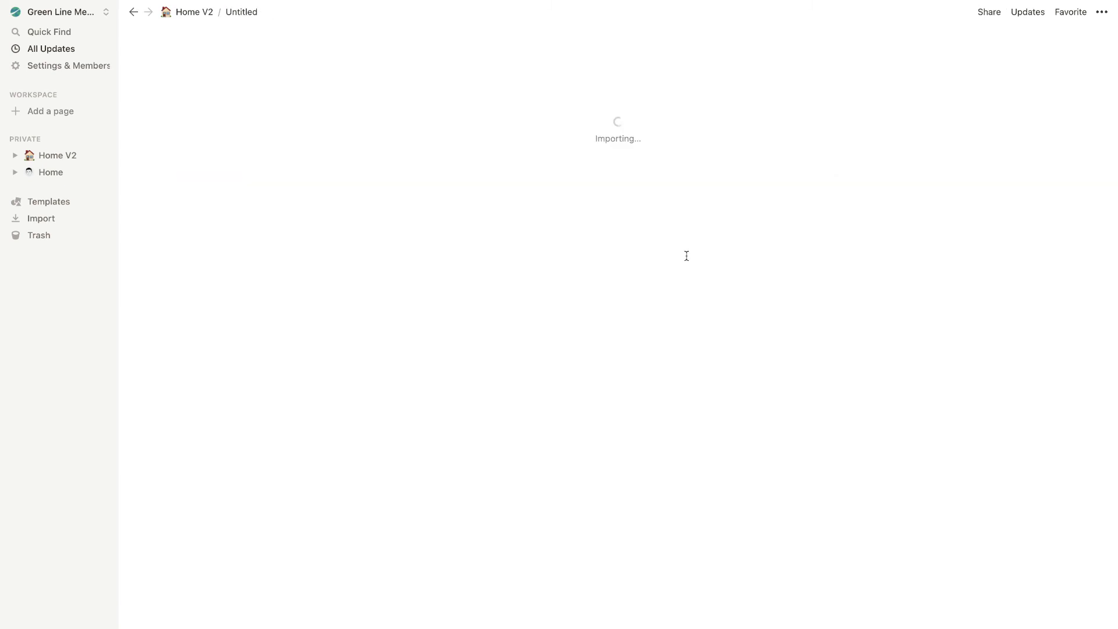
{"action": "left_click_drag", "start_coordinate": [275, 168], "coordinate": [180, 168]}
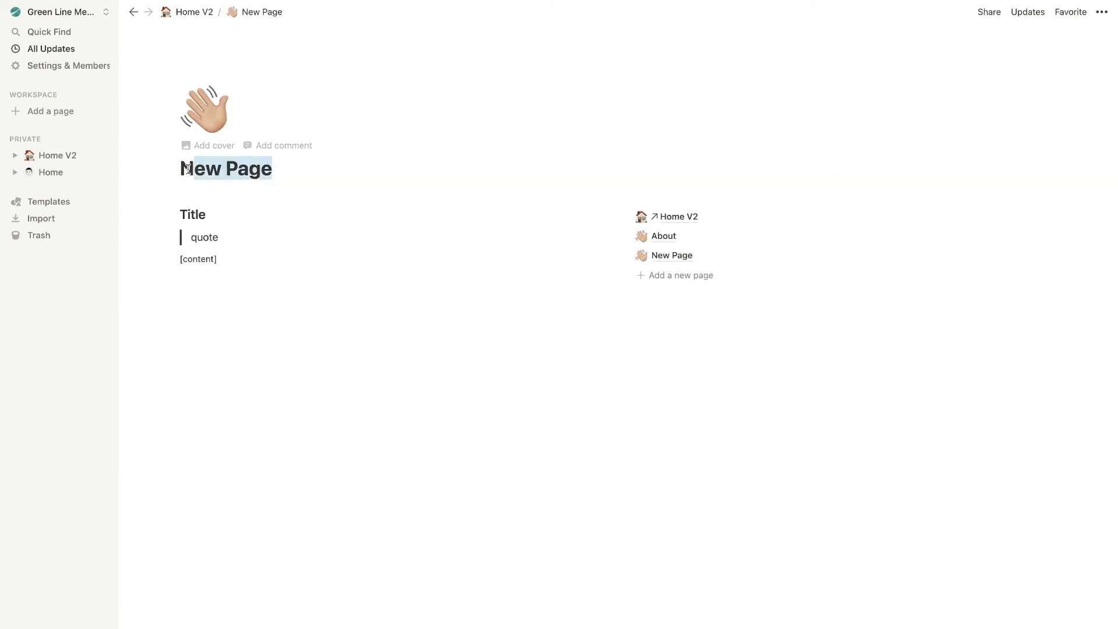
{"action": "type", "text": "ServicesOur ServicesMy marketing agency provides the following services"}
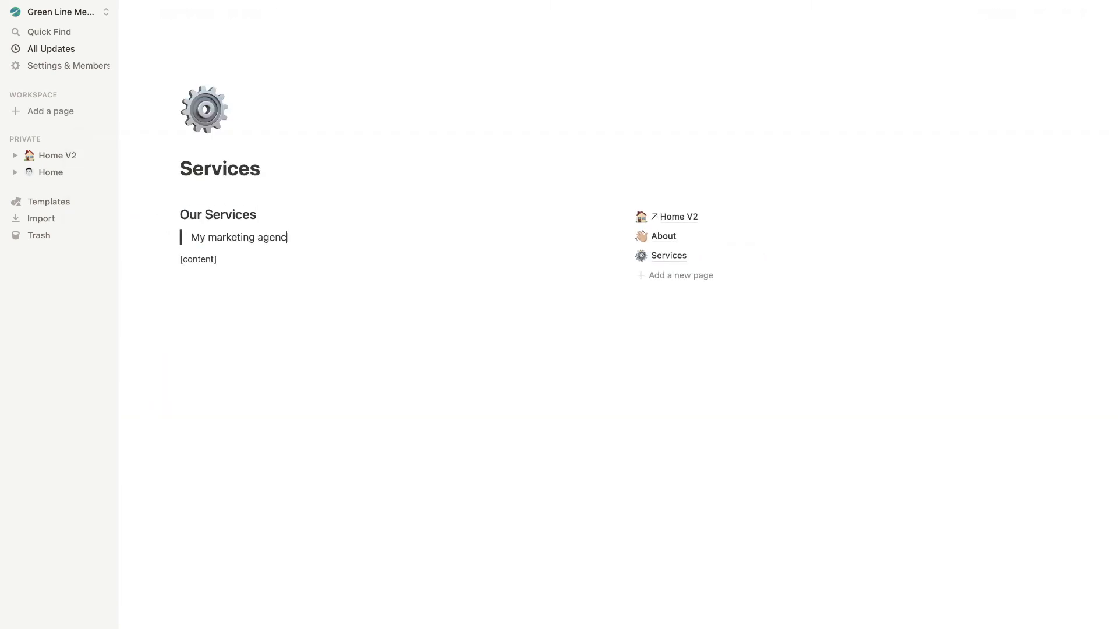
{"action": "type", "text": "/Media Buying"}
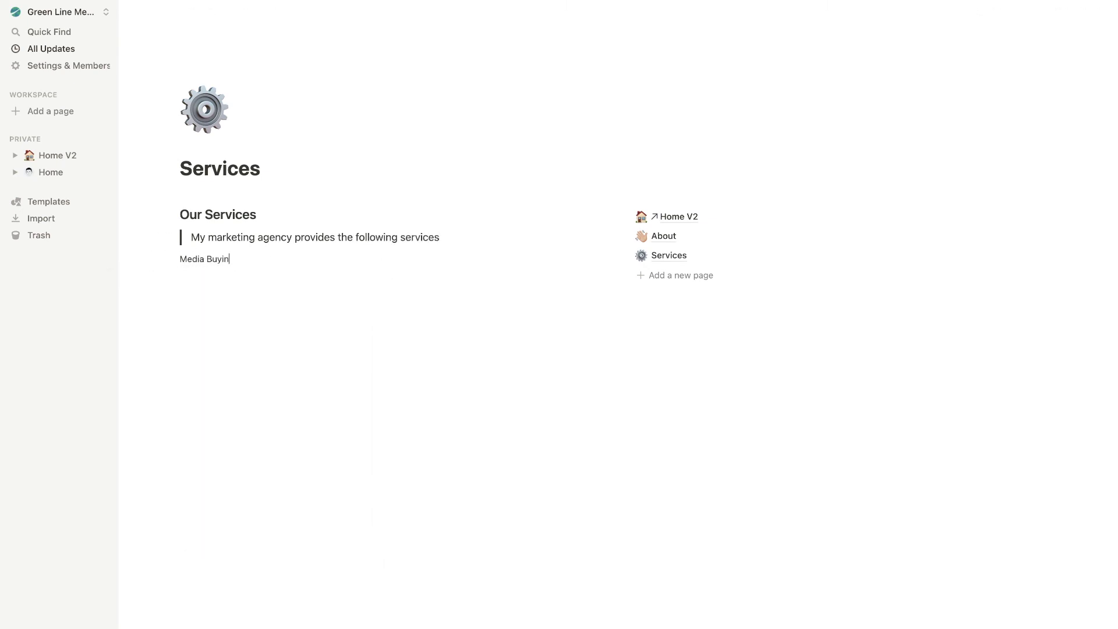
{"action": "key", "text": "Return"}
{"action": "type", "text": "Web Design"}
{"action": "key", "text": "Return"}
{"action": "type", "text": "Content Creation"}
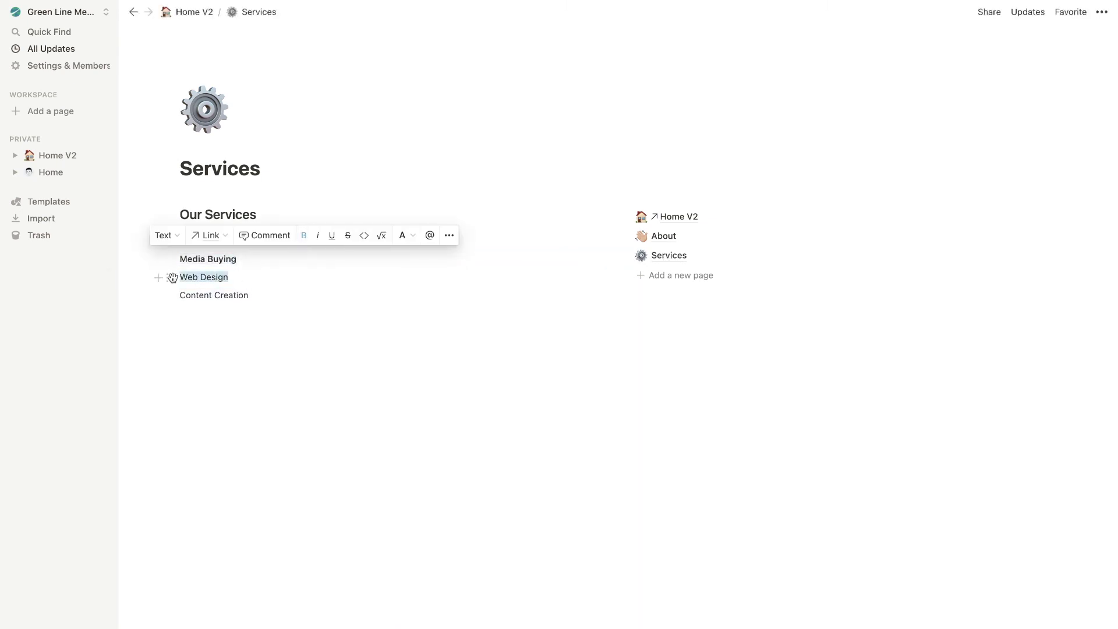
Give Media Buying a purple background and Web Design and Content Creation a blue background
{"action": "left_click", "coordinate": [169, 259]}
{"action": "mouse_move", "coordinate": [120, 330]}
{"action": "left_click", "coordinate": [224, 508]}
{"action": "left_click_drag", "start_coordinate": [262, 277], "coordinate": [256, 296]}
{"action": "left_click", "coordinate": [169, 295]}
{"action": "mouse_move", "coordinate": [120, 367]}
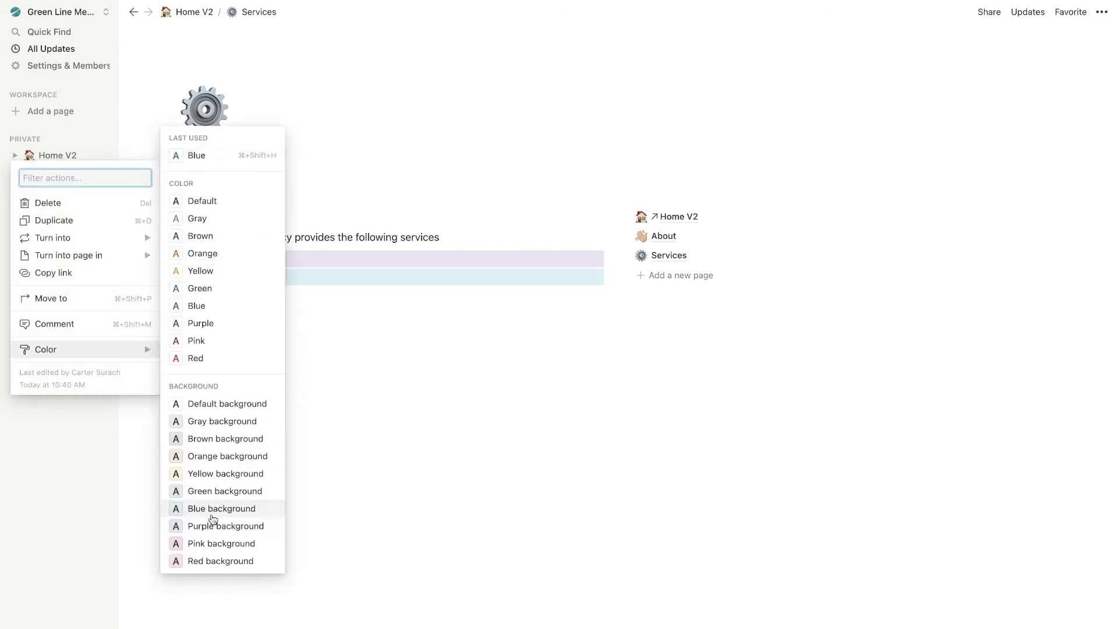
{"action": "left_click", "coordinate": [224, 532]}
List Media Buying bullets: Facebook & Google Ads and 30d Reports
{"action": "left_click", "coordinate": [255, 258]}
{"action": "key", "text": "Return"}
{"action": "type", "text": "- Facebook & Google Ads"}
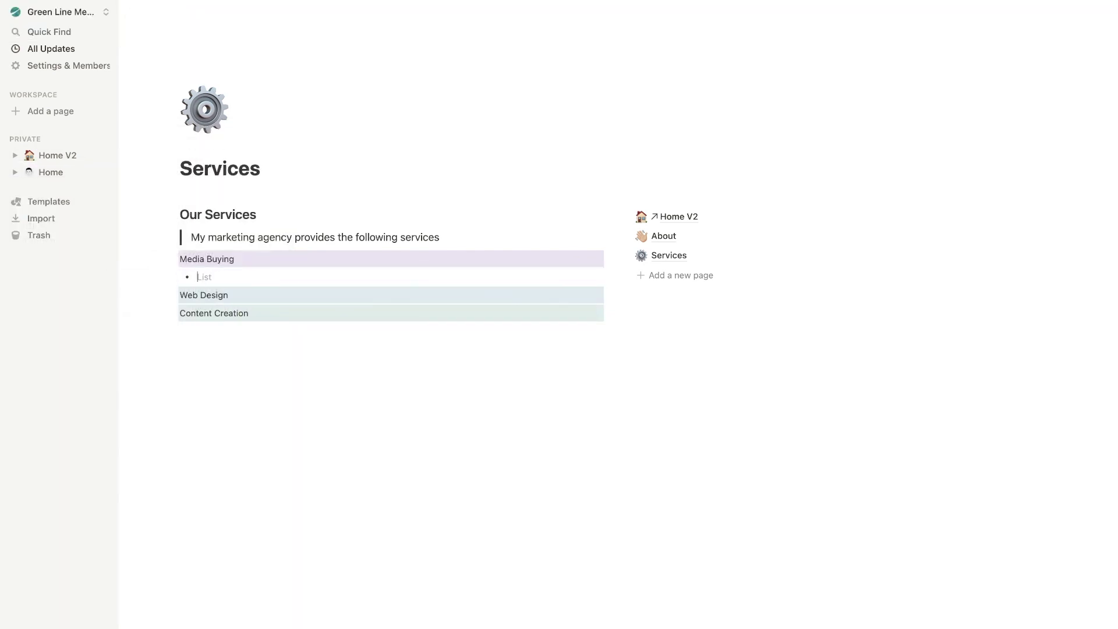
{"action": "key", "text": "Return"}
{"action": "type", "text": "30d Reports"}
List Web Design bullets: Simple Funnels That Generate Results, One Page Websites, Conversion Optimization
{"action": "key", "text": "Return"}
{"action": "type", "text": "F"}
{"action": "left_click", "coordinate": [230, 330]}
{"action": "key", "text": "Return"}
{"action": "type", "text": "- Simple "}
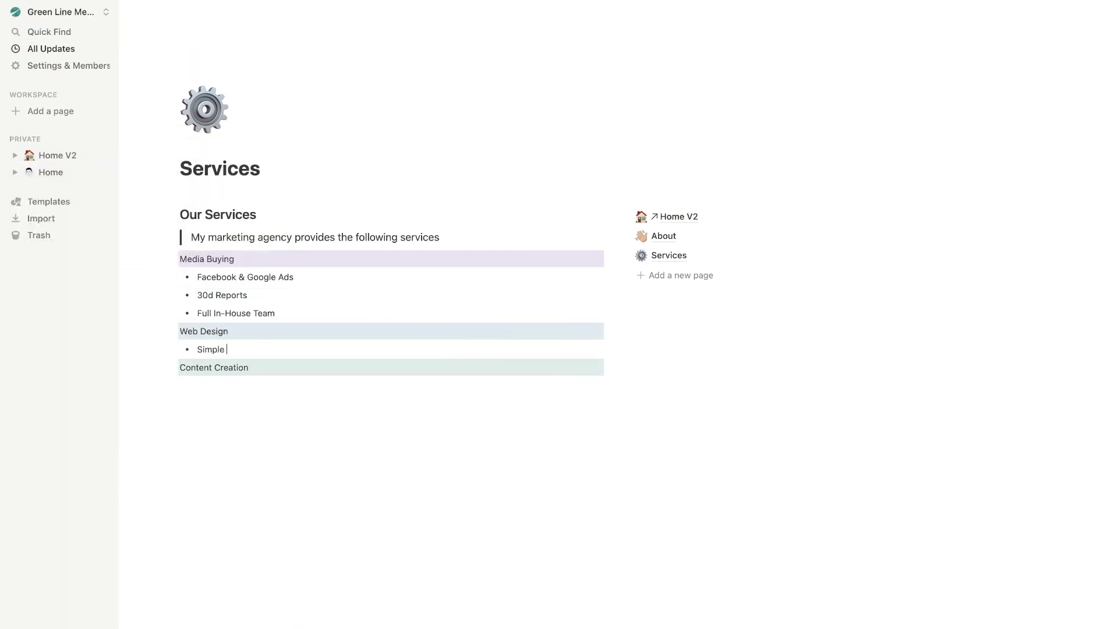
{"action": "type", "text": "Funnels That Generate Results"}
{"action": "key", "text": "Return"}
{"action": "type", "text": "One Page Websites"}
{"action": "key", "text": "Return"}
{"action": "type", "text": "Conversion Optimization"}
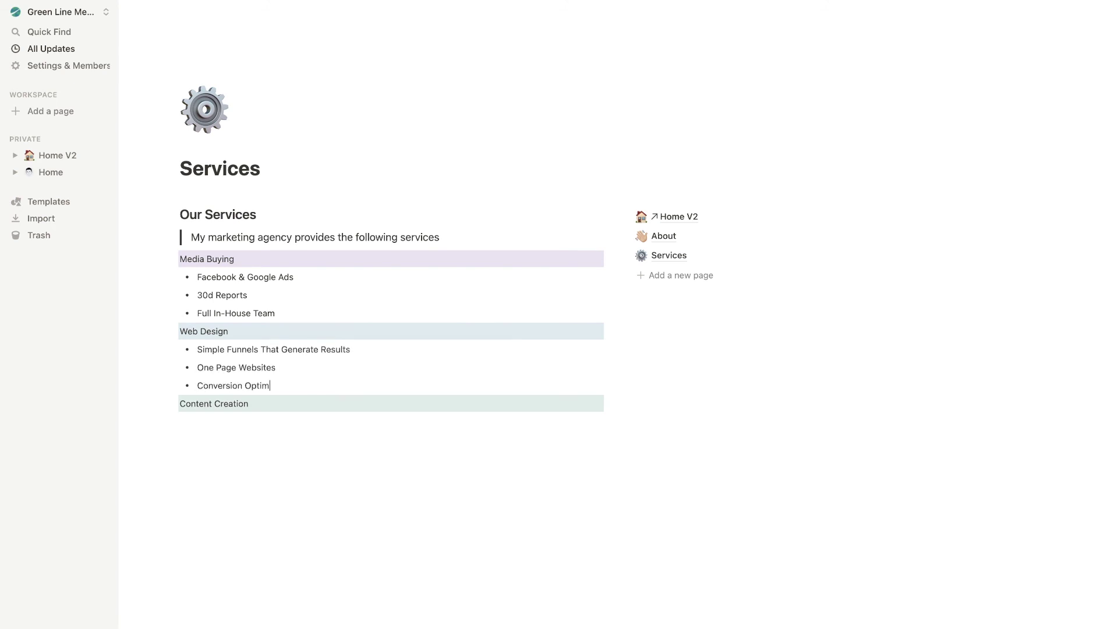
{"action": "key", "text": "Down"}
Add Content Creation bullets for local video interviews and Drone Footage, then add a new navigation page
{"action": "key", "text": "Return"}
{"action": "type", "text": "- Local videnterviews"}
{"action": "key", "text": "Return"}
{"action": "type", "text": "Drone Footage"}
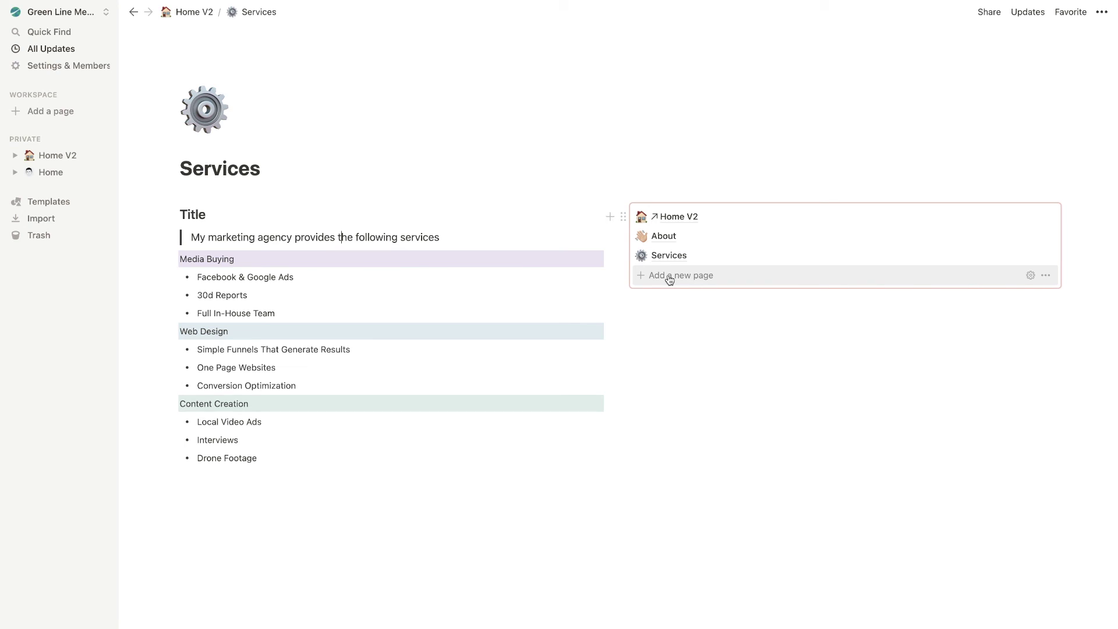
{"action": "left_click", "coordinate": [670, 278]}
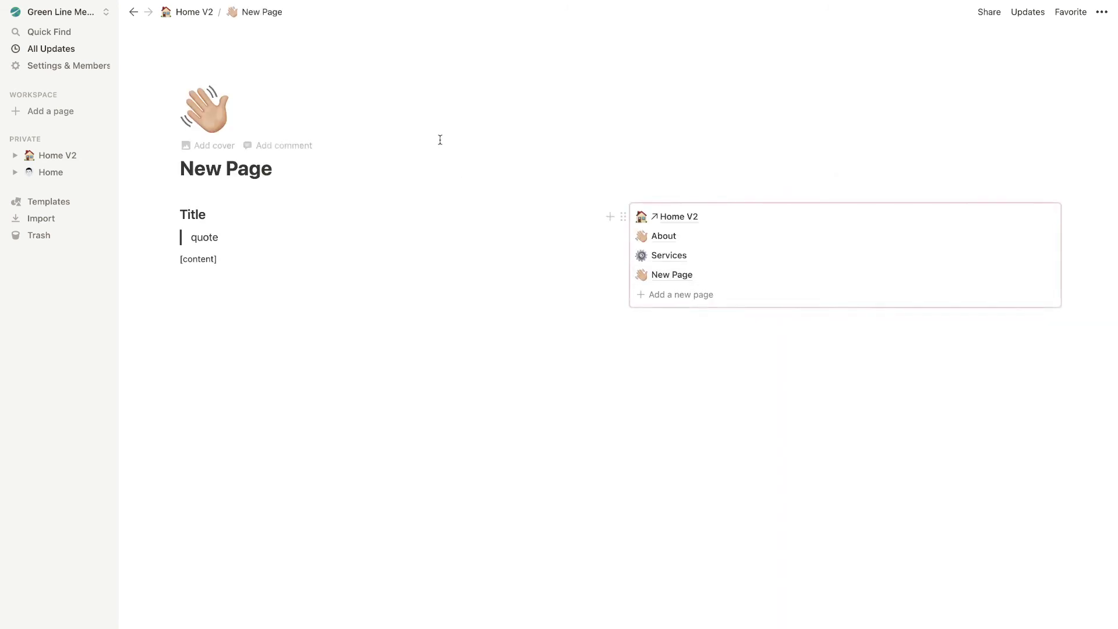
Rename the page Contact, with a 'Contact Us' heading and quote 'We are happy to hear from you!'
{"action": "left_click_drag", "start_coordinate": [274, 169], "coordinate": [179, 169]}
{"action": "type", "text": "Cont"}
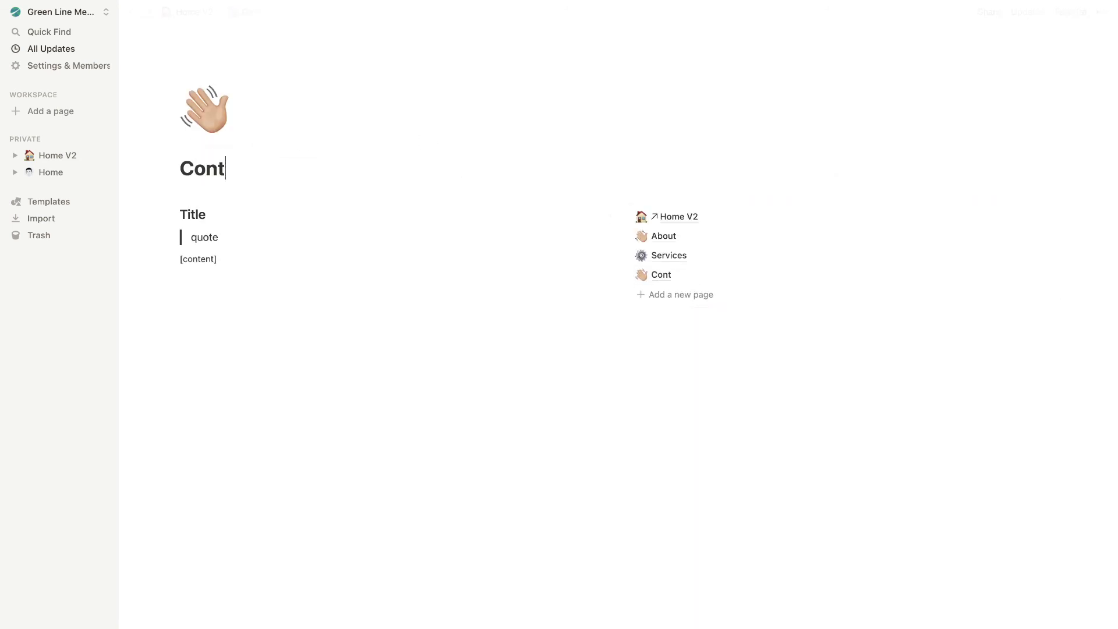
{"action": "type", "text": "act"}
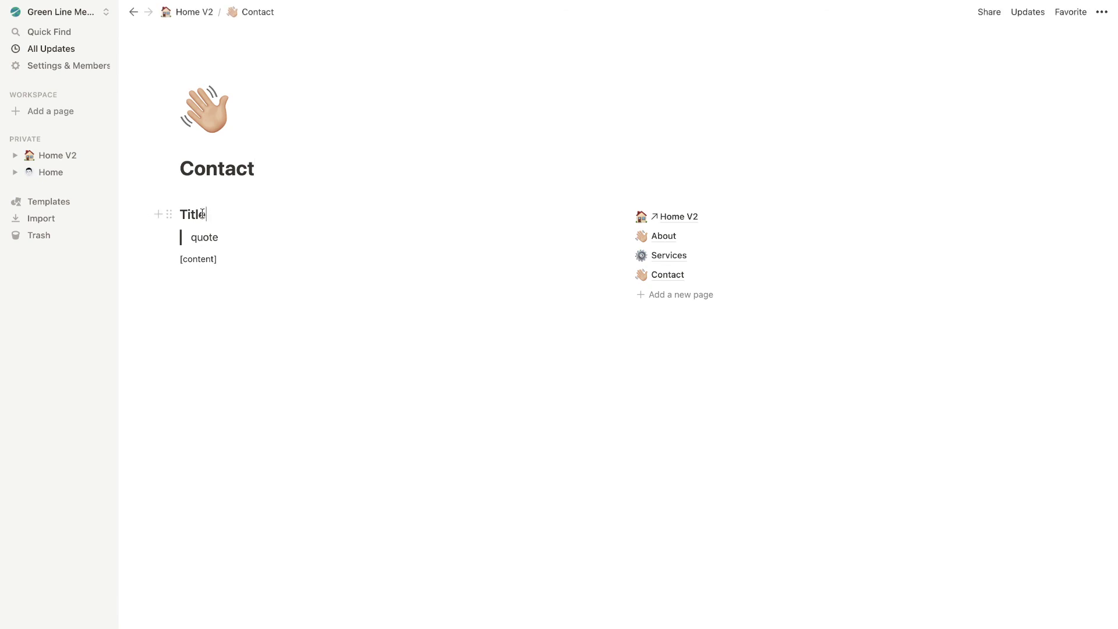
{"action": "double_click", "coordinate": [193, 215]}
{"action": "type", "text": "Contact Us"}
{"action": "double_click", "coordinate": [204, 237]}
{"action": "type", "text": "We are happy to hear from you!"}
{"action": "triple_click", "coordinate": [198, 258]}
{"action": "key", "text": "BackSpace"}
Add a postbox-emoji phone line and an email-emoji line with the contact's phone number and e-mail
{"action": "type", "text": ":"}
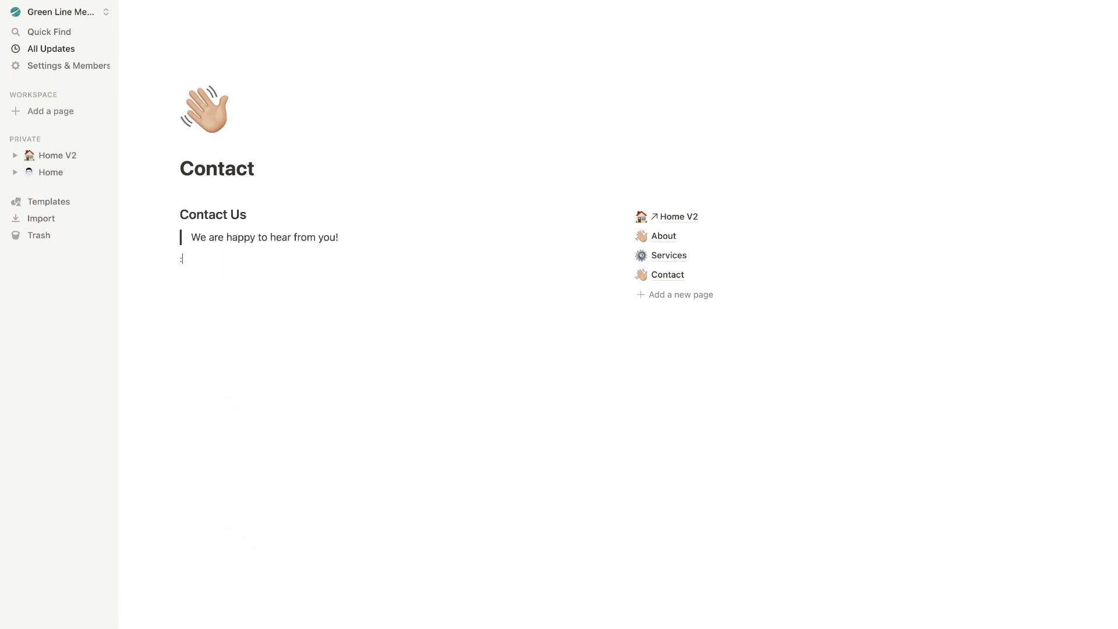
{"action": "type", "text": "postbox"}
{"action": "key", "text": "Return"}
{"action": "type", "text": "123-456-7890"}
{"action": "key", "text": "Return"}
{"action": "type", "text": ":email"}
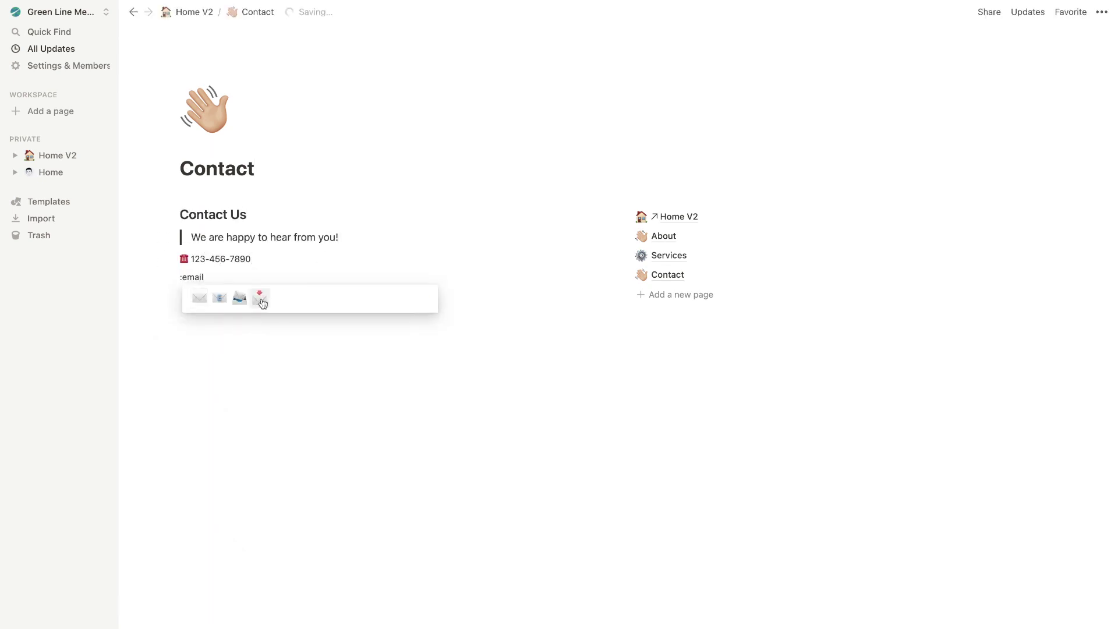
{"action": "key", "text": "Return"}
{"action": "key", "text": "Return"}
Embed the Google Form from its pasted link, then return to Home V2
{"action": "type", "text": "/"}
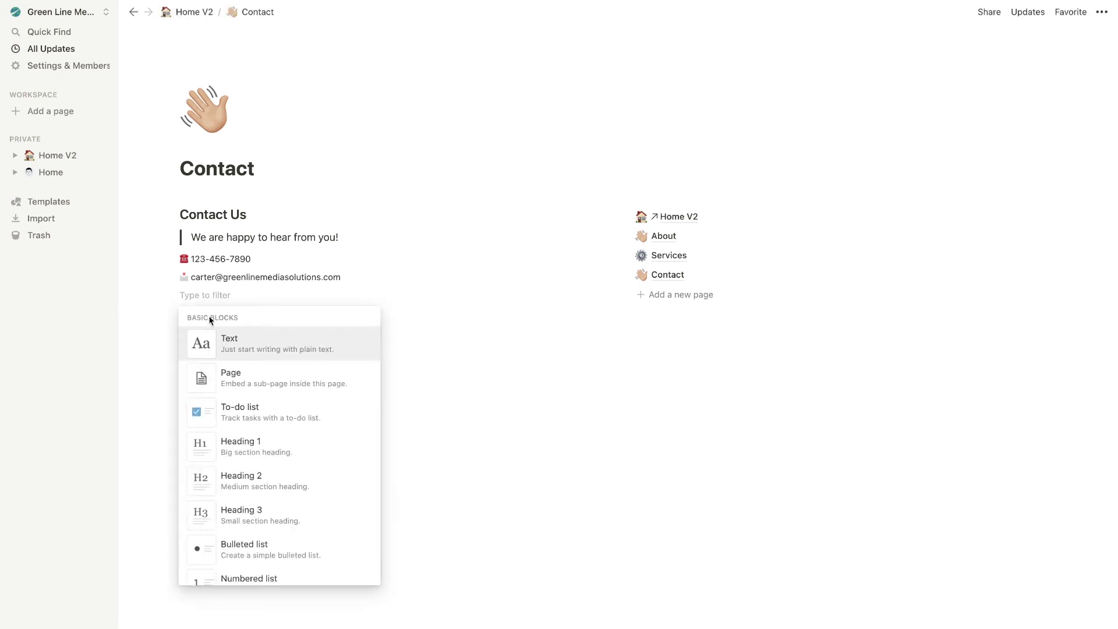
{"action": "scroll", "coordinate": [265, 421], "scroll_direction": "down", "scroll_amount": 10}
{"action": "scroll", "coordinate": [265, 421], "scroll_direction": "down", "scroll_amount": 5}
{"action": "left_click", "coordinate": [264, 422]}
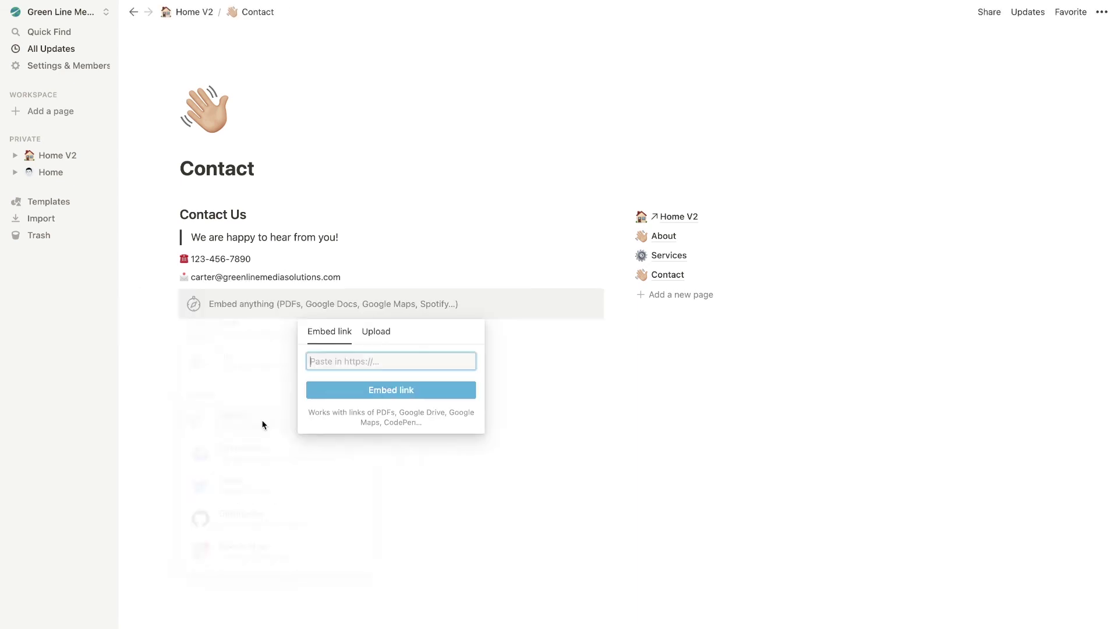
{"action": "key", "text": "ctrl+v"}
{"action": "left_click", "coordinate": [391, 389]}
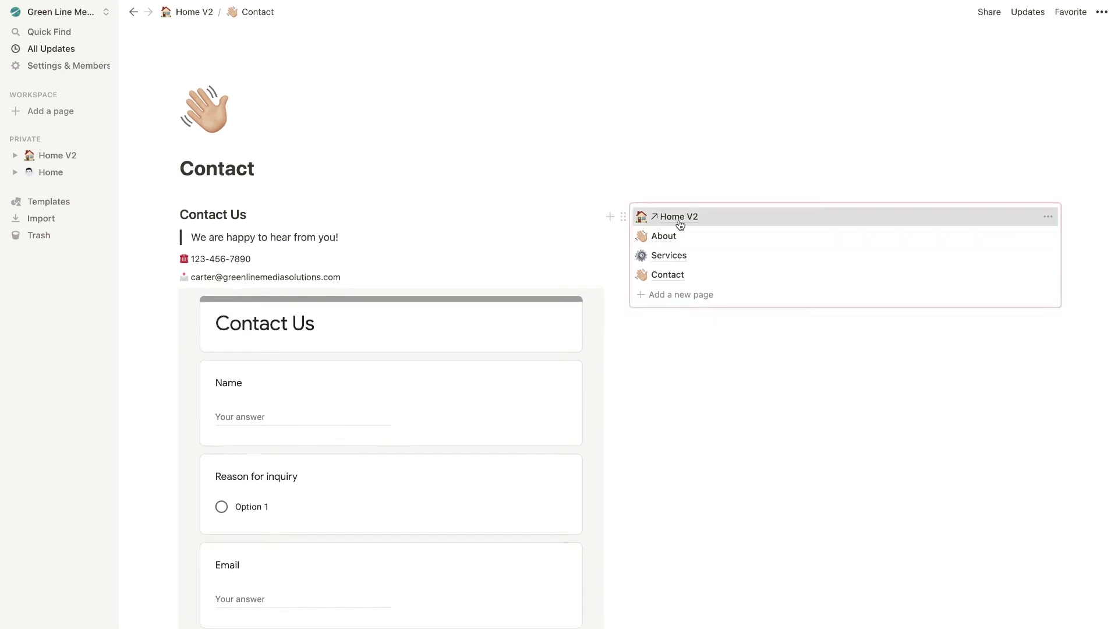
{"action": "left_click", "coordinate": [675, 217]}
{"action": "triple_click", "coordinate": [214, 245]}
Fill Home V2 with 'Welcome to our website on Notion!' and 'Stay for a while.'
{"action": "type", "text": "Welcome to our website on Notion!"}
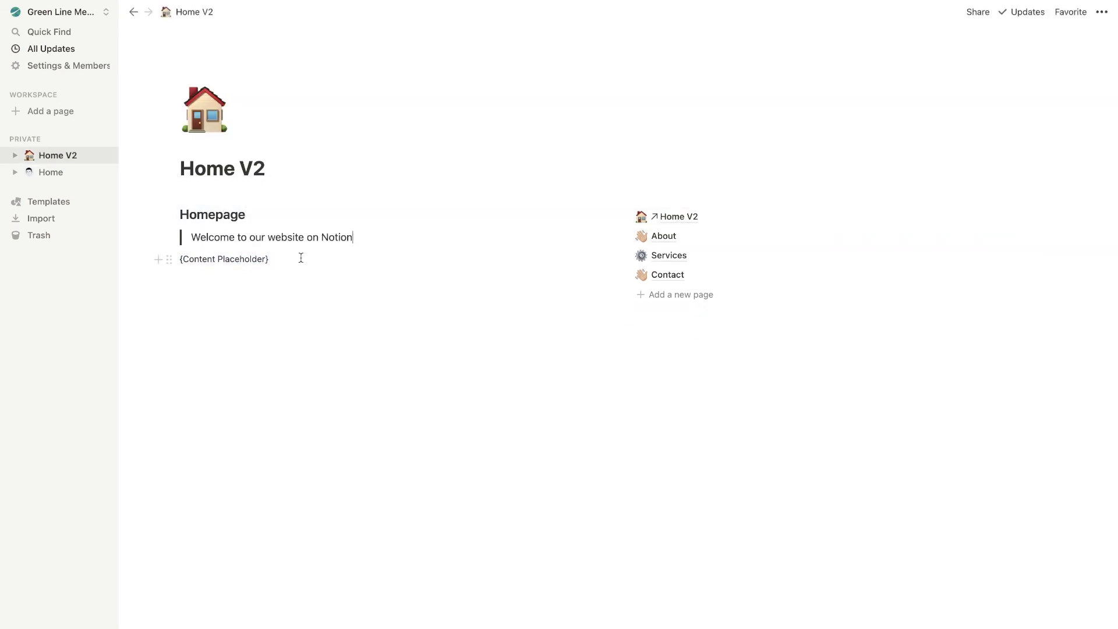
{"action": "triple_click", "coordinate": [302, 257]}
{"action": "type", "text": "Stay for a while."}
{"action": "key", "text": "Return"}
{"action": "type", "text": "/"}
{"action": "scroll", "coordinate": [252, 395], "scroll_direction": "down", "scroll_amount": 20}
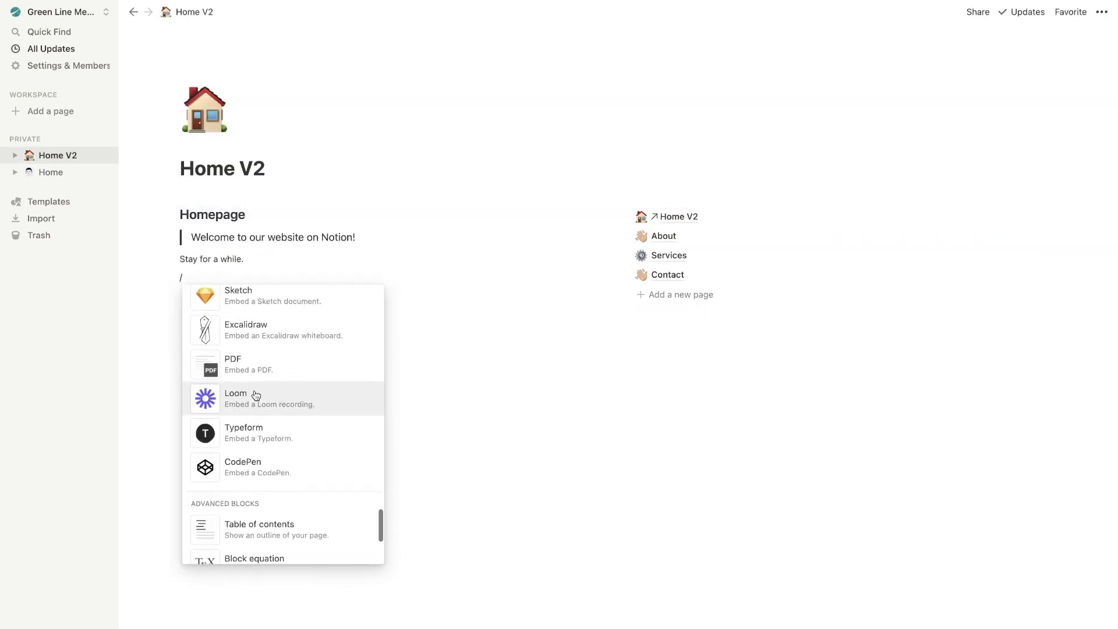
{"action": "scroll", "coordinate": [252, 395], "scroll_direction": "up", "scroll_amount": 8}
{"action": "left_click", "coordinate": [237, 321]}
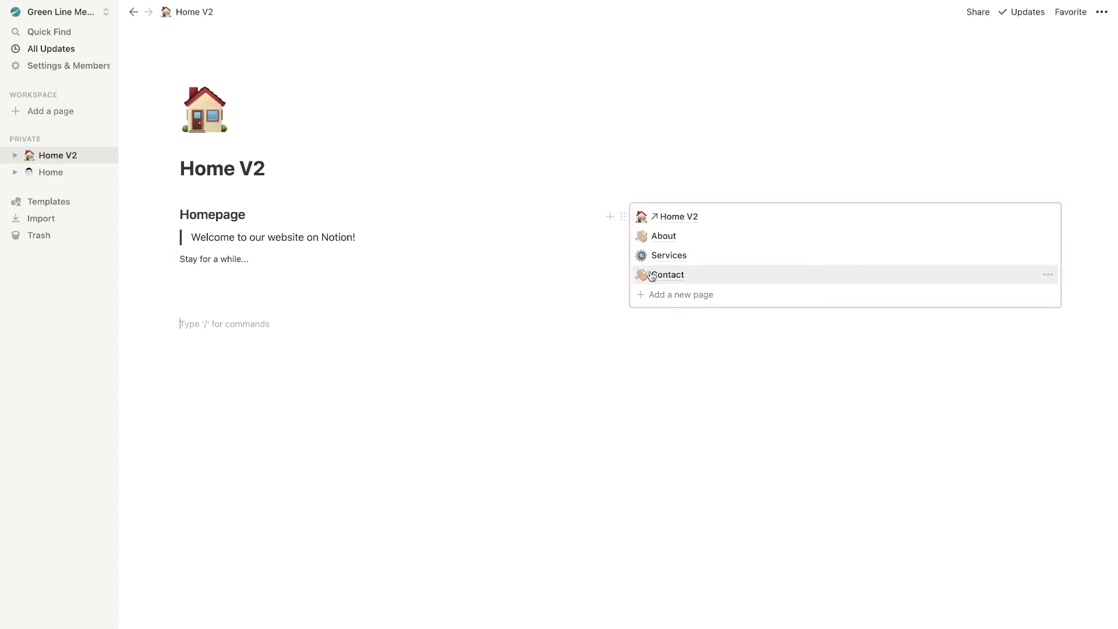
Open About, Services and Contact from the navigation and submit a test response through the embedded form
{"action": "left_click", "coordinate": [661, 238]}
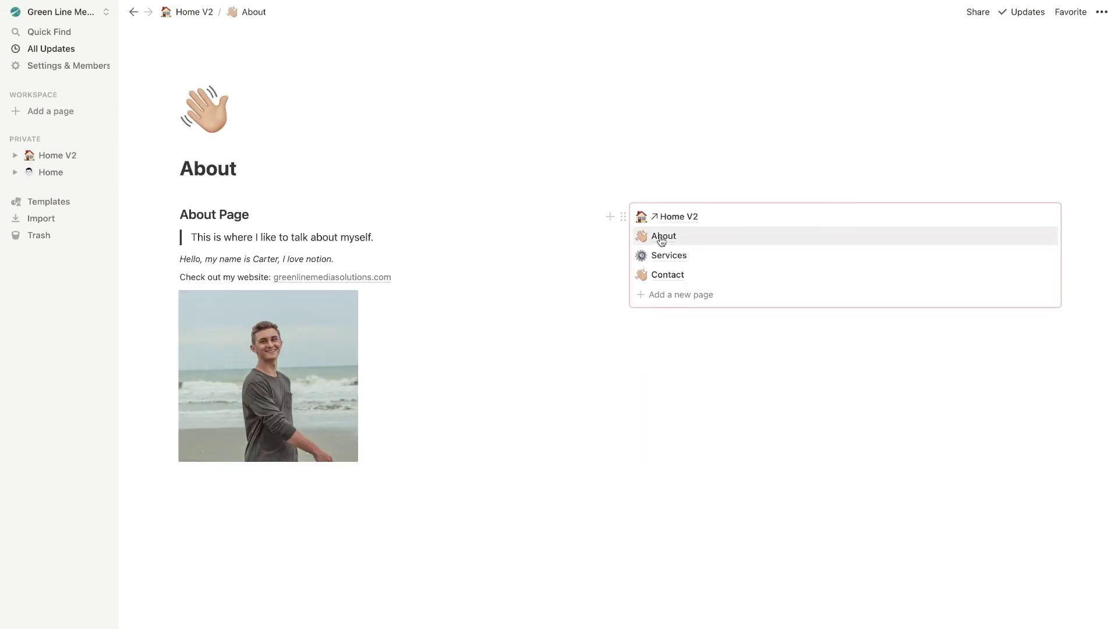
{"action": "left_click", "coordinate": [651, 258]}
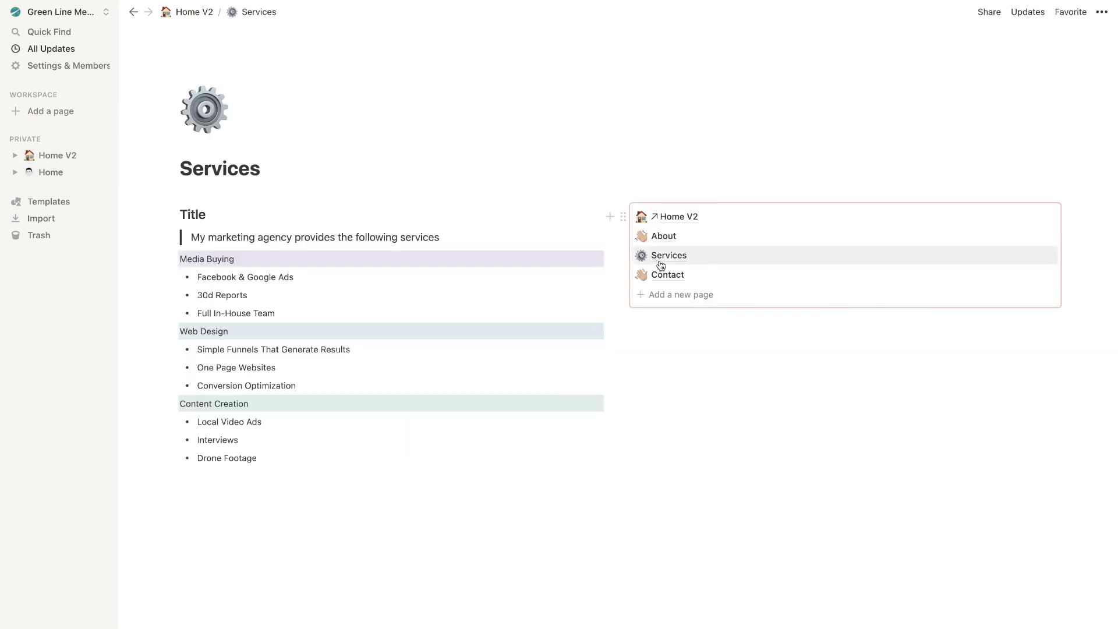
{"action": "left_click", "coordinate": [666, 279]}
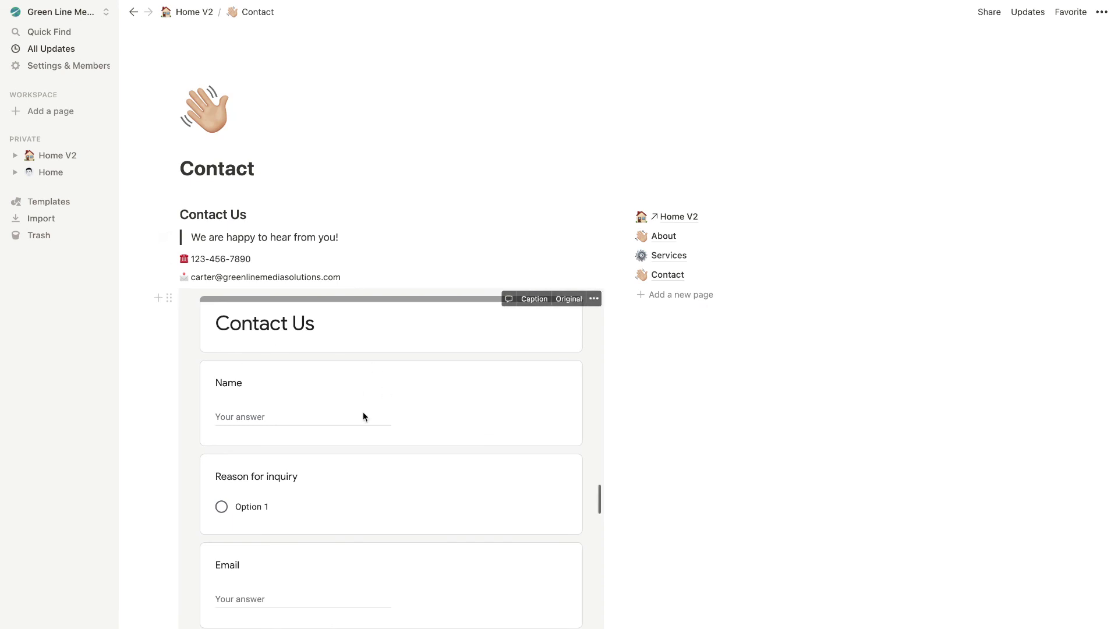
{"action": "scroll", "coordinate": [304, 328], "scroll_direction": "down", "scroll_amount": 1}
{"action": "scroll", "coordinate": [699, 449], "scroll_direction": "down", "scroll_amount": 4}
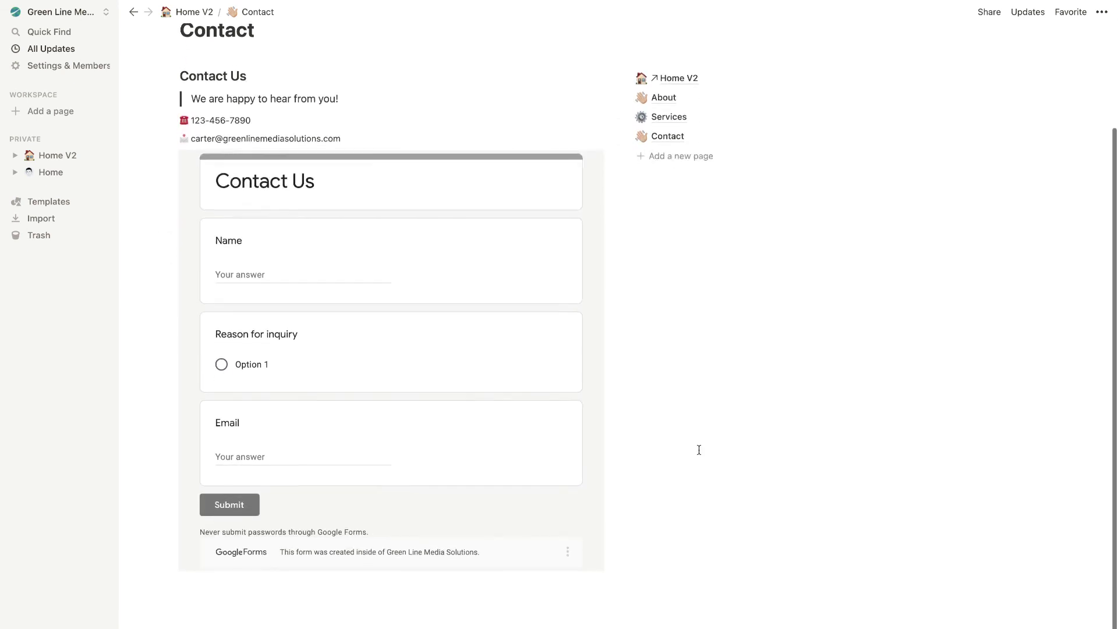
{"action": "left_click", "coordinate": [333, 219]}
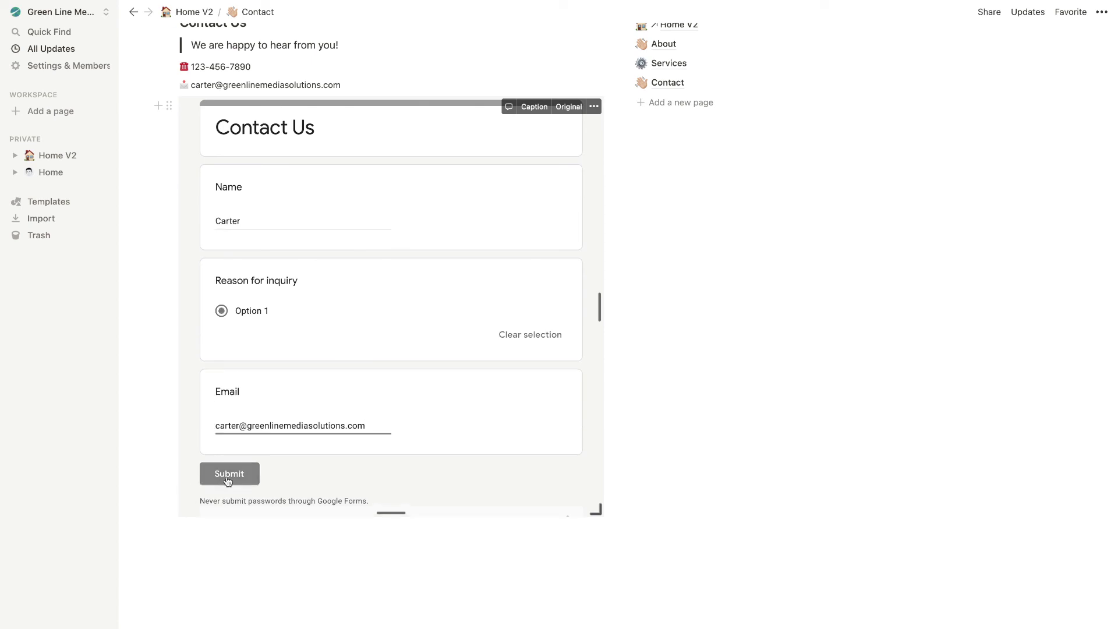
{"action": "left_click", "coordinate": [232, 474]}
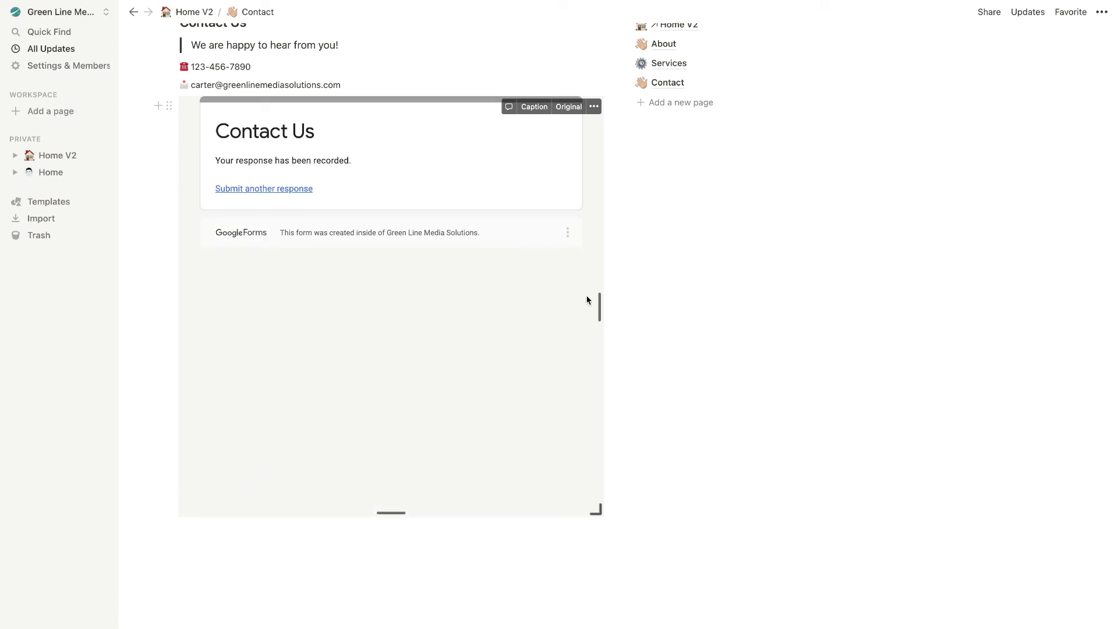
{"action": "scroll", "coordinate": [833, 260], "scroll_direction": "up", "scroll_amount": 4}
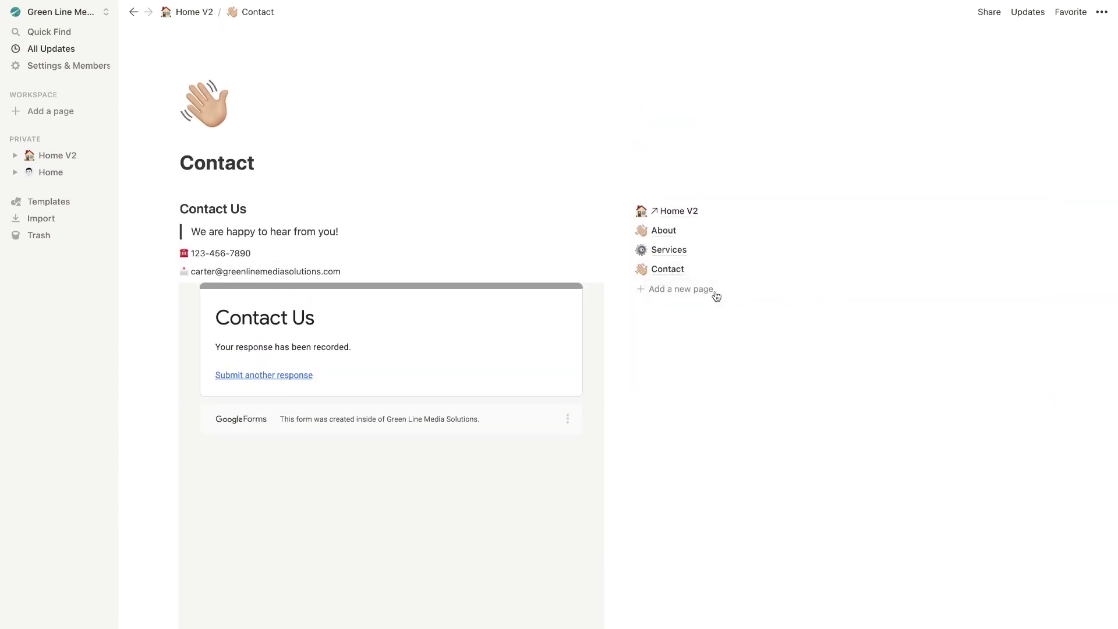
{"action": "left_click", "coordinate": [205, 105]}
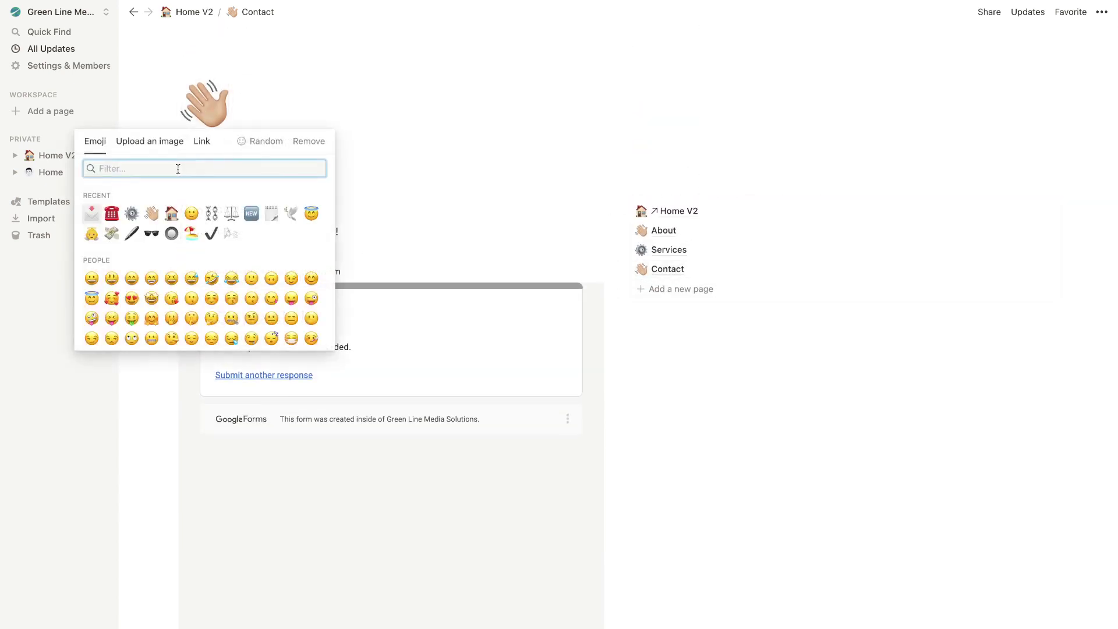
Set the Contact page icon to the red telephone emoji and go back to Home V2
{"action": "left_click", "coordinate": [110, 214]}
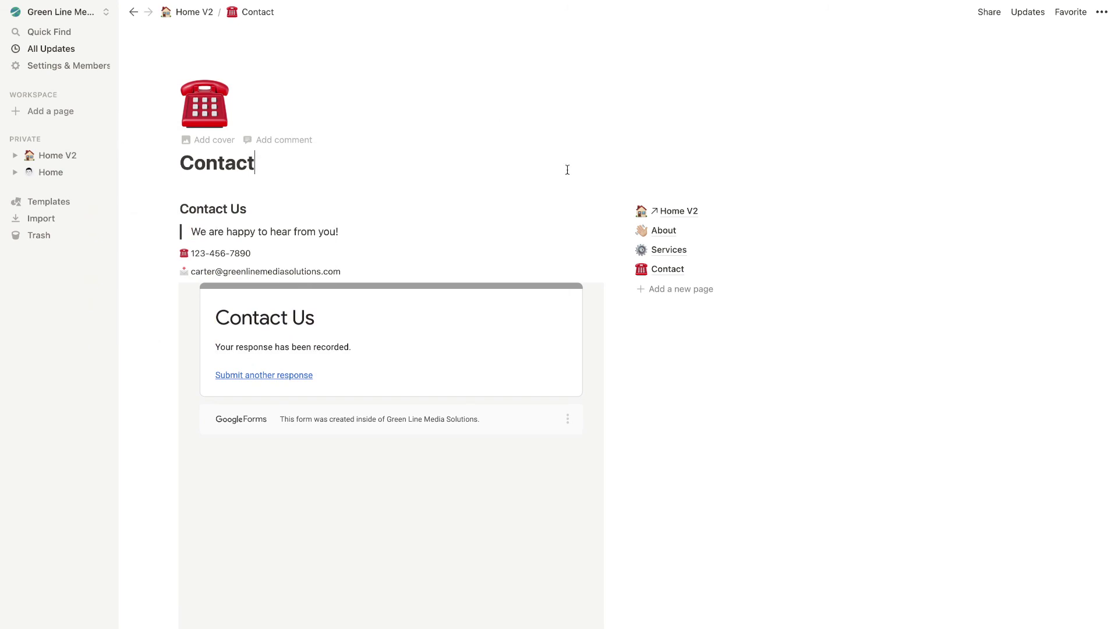
{"action": "left_click", "coordinate": [678, 212]}
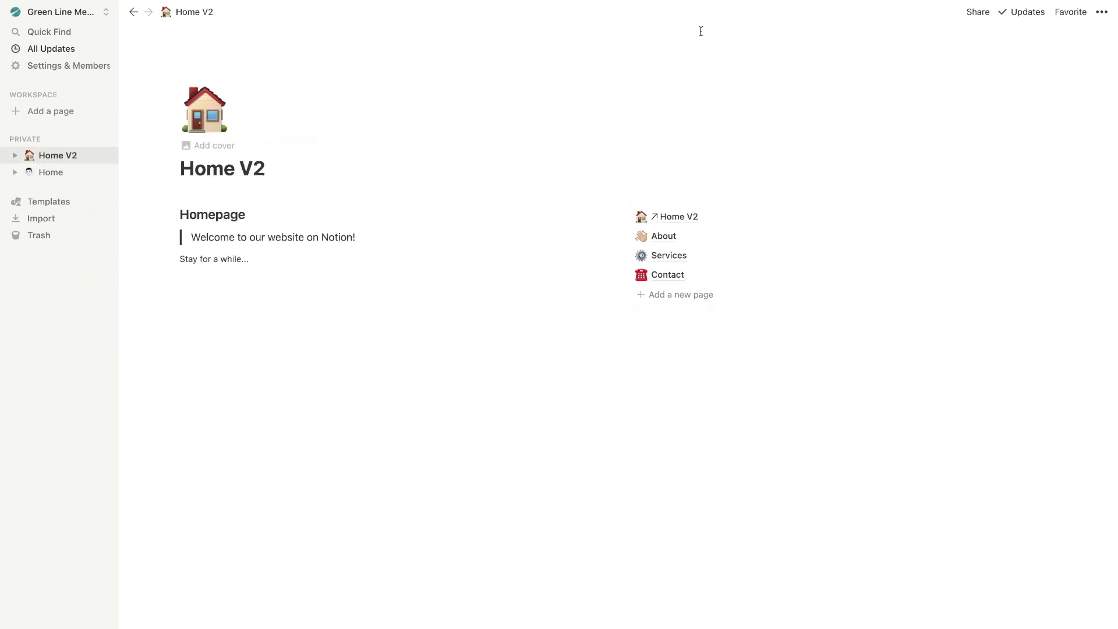